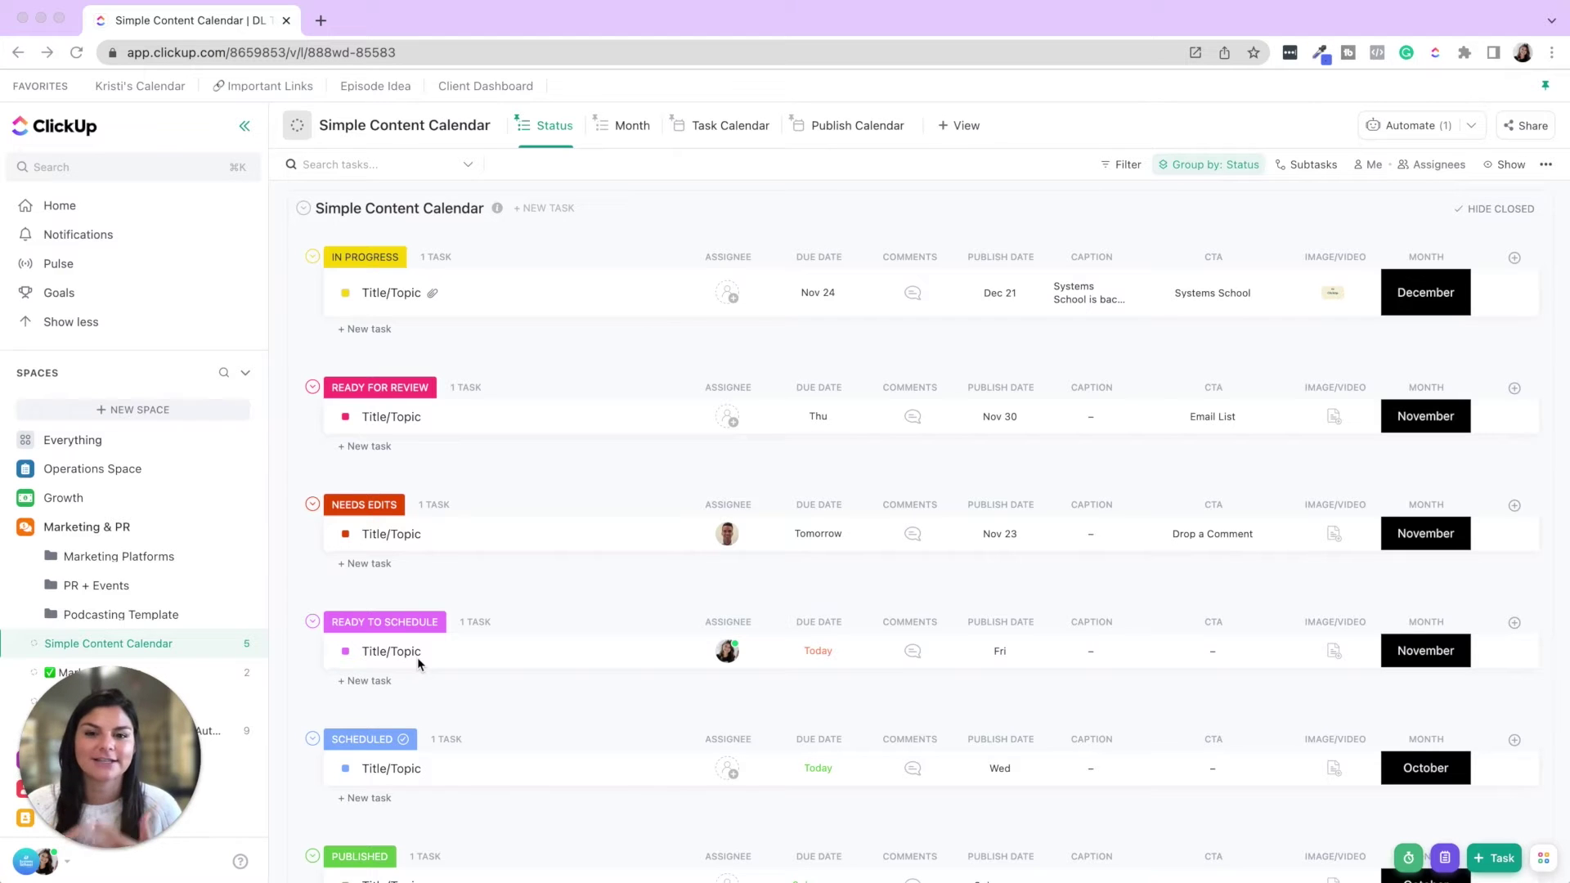
Expand the Marketing Platforms folder to browse its lists, then collapse it again.
{"action": "left_click_drag", "start_coordinate": [119, 775], "coordinate": [519, 744]}
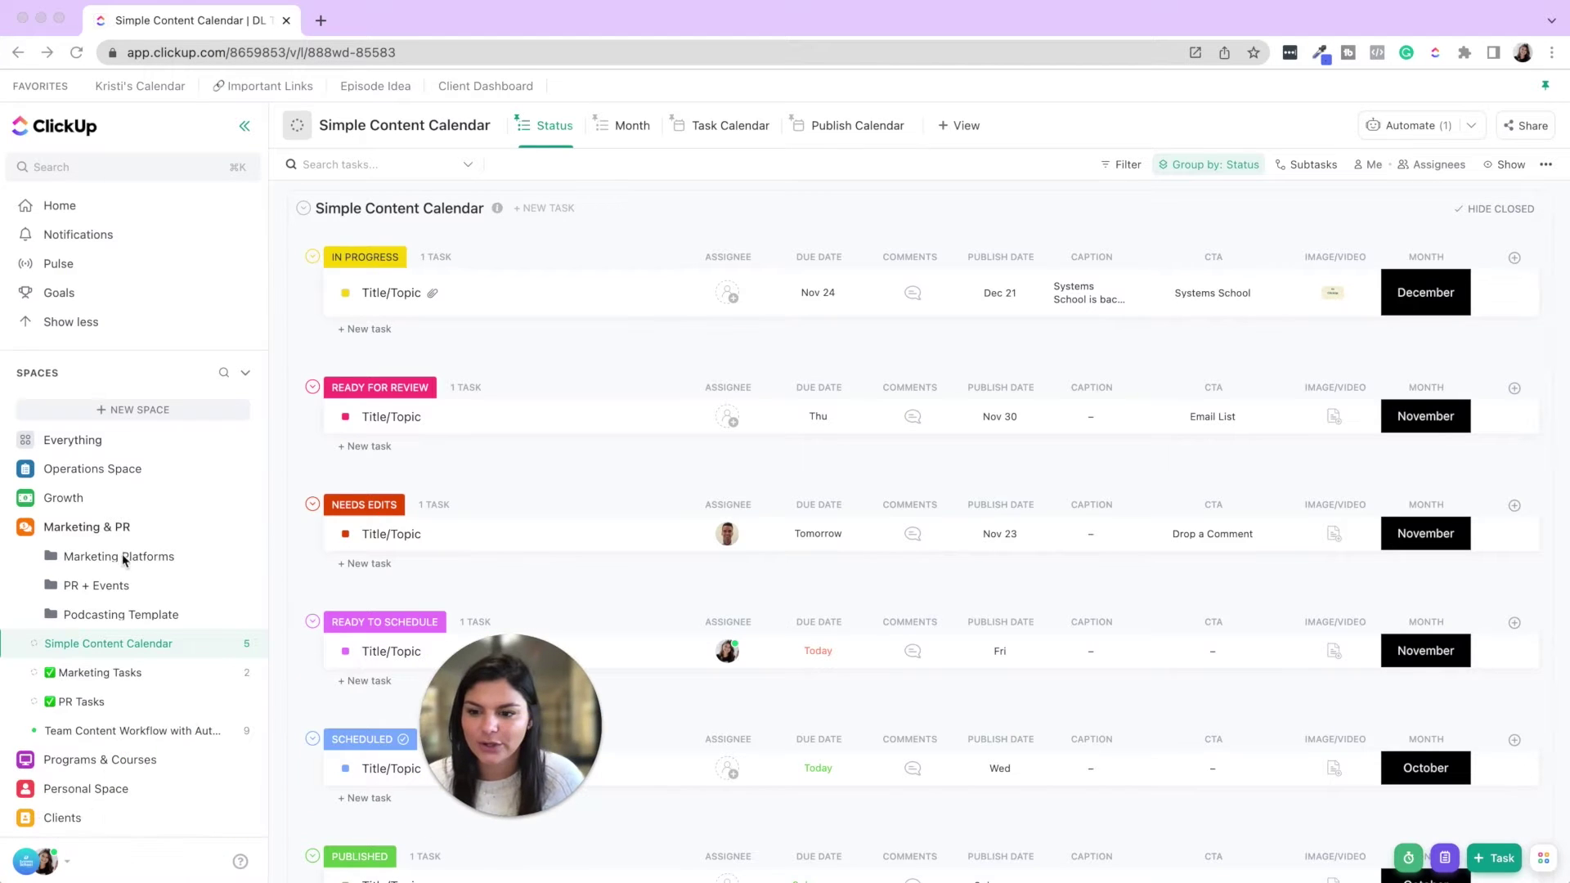
{"action": "left_click", "coordinate": [34, 557]}
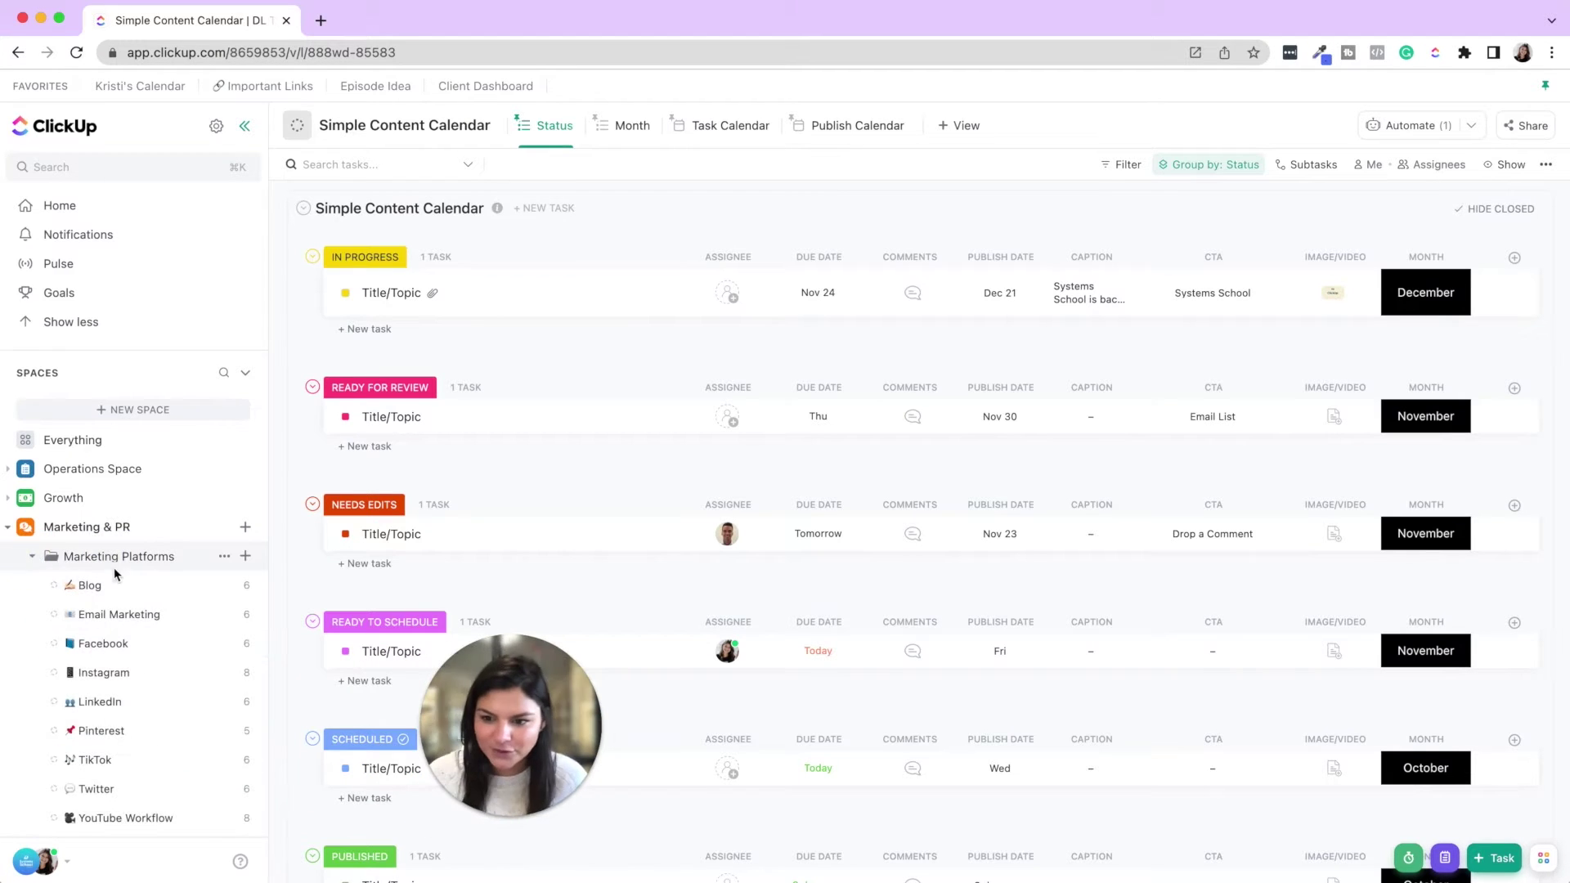
{"action": "scroll", "coordinate": [123, 564], "scroll_direction": "down", "scroll_amount": 3}
{"action": "scroll", "coordinate": [129, 499], "scroll_direction": "down", "scroll_amount": 1}
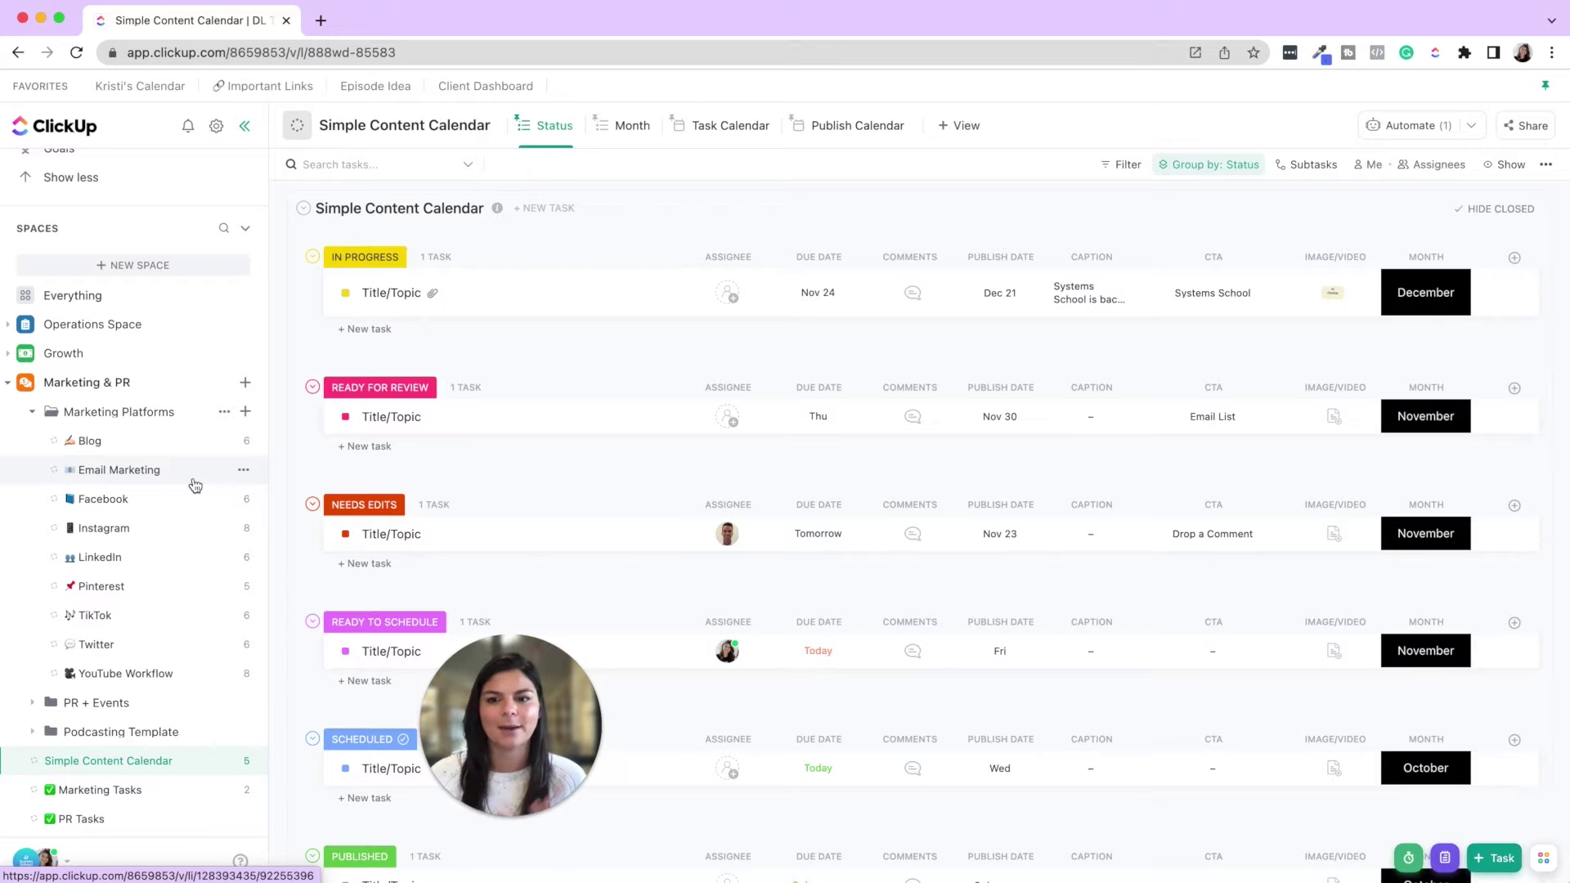
{"action": "left_click", "coordinate": [32, 414]}
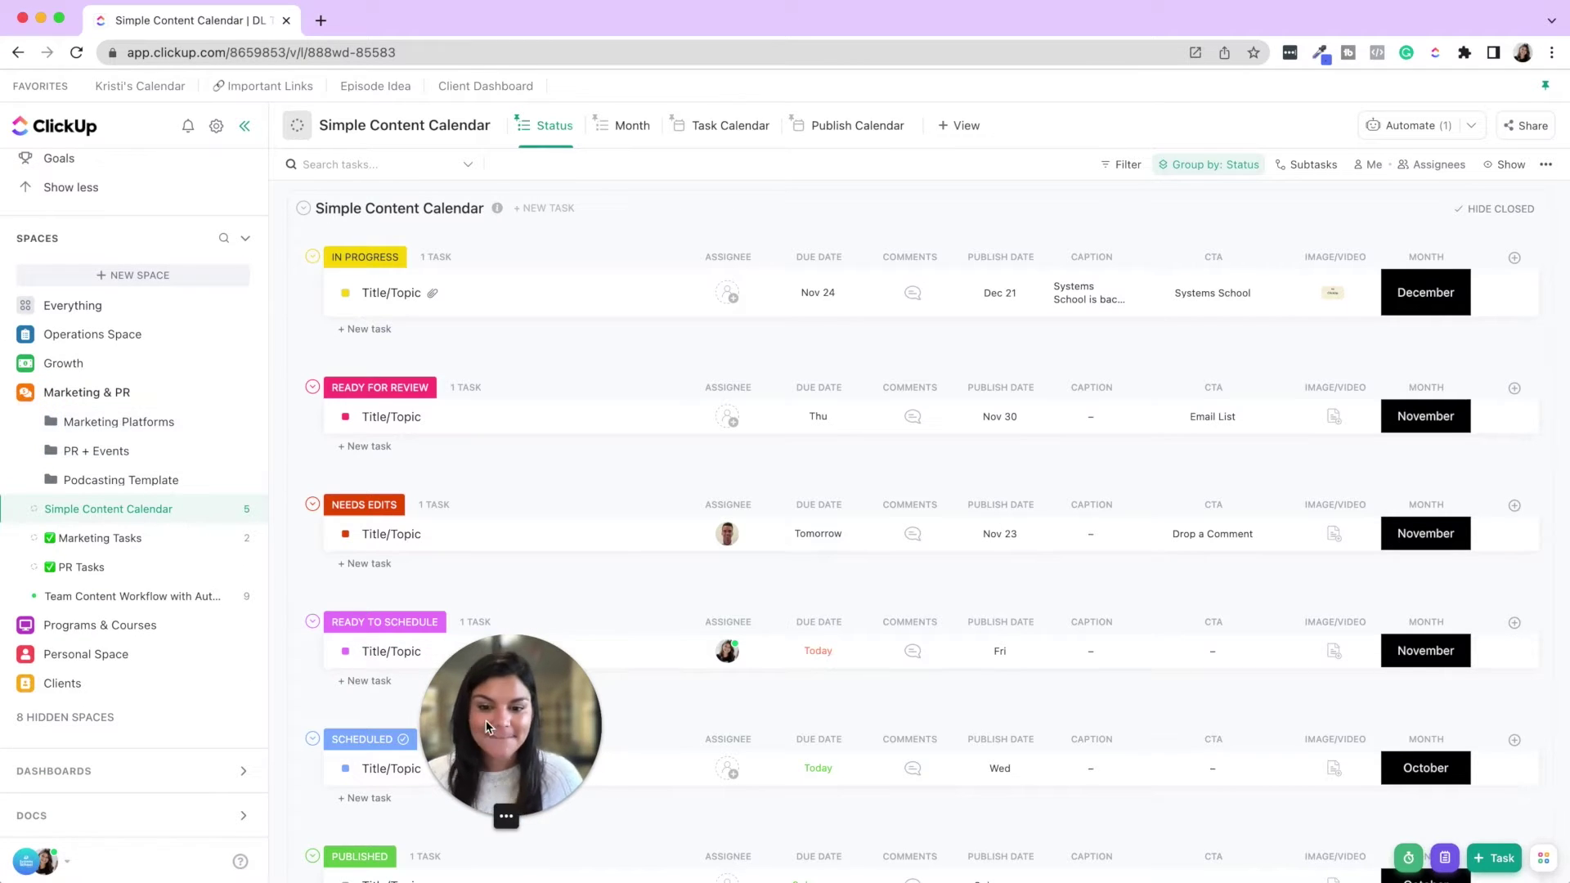
{"action": "left_click_drag", "start_coordinate": [466, 725], "coordinate": [104, 770]}
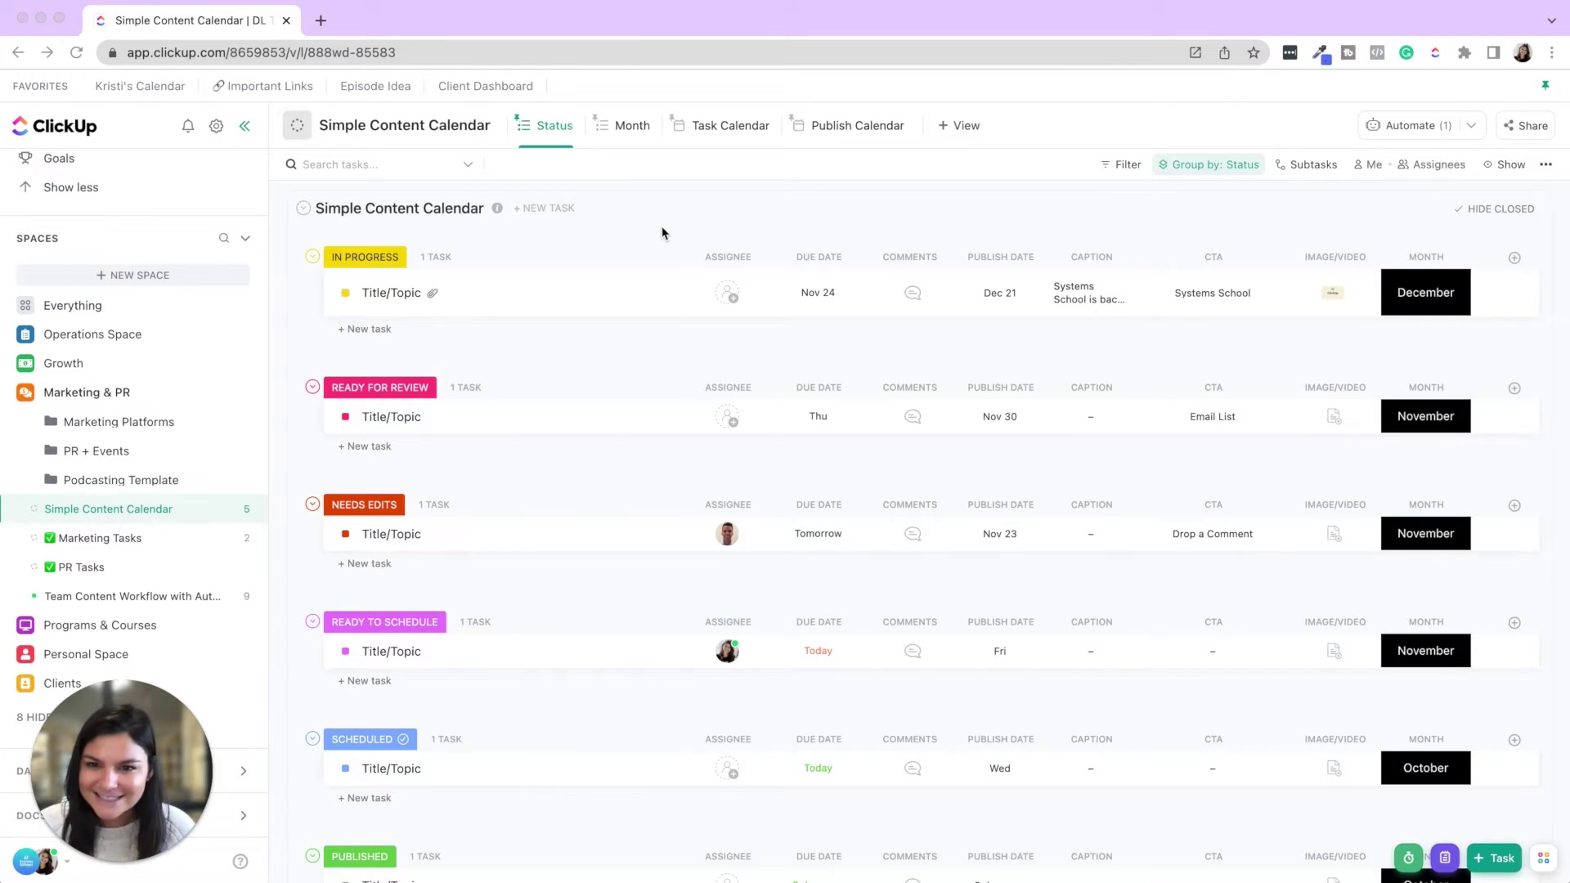
Open Edit statuses for Simple Content Calendar from the first task's status dropdown.
{"action": "scroll", "coordinate": [663, 220], "scroll_direction": "down", "scroll_amount": 1}
{"action": "scroll", "coordinate": [659, 221], "scroll_direction": "up", "scroll_amount": 1}
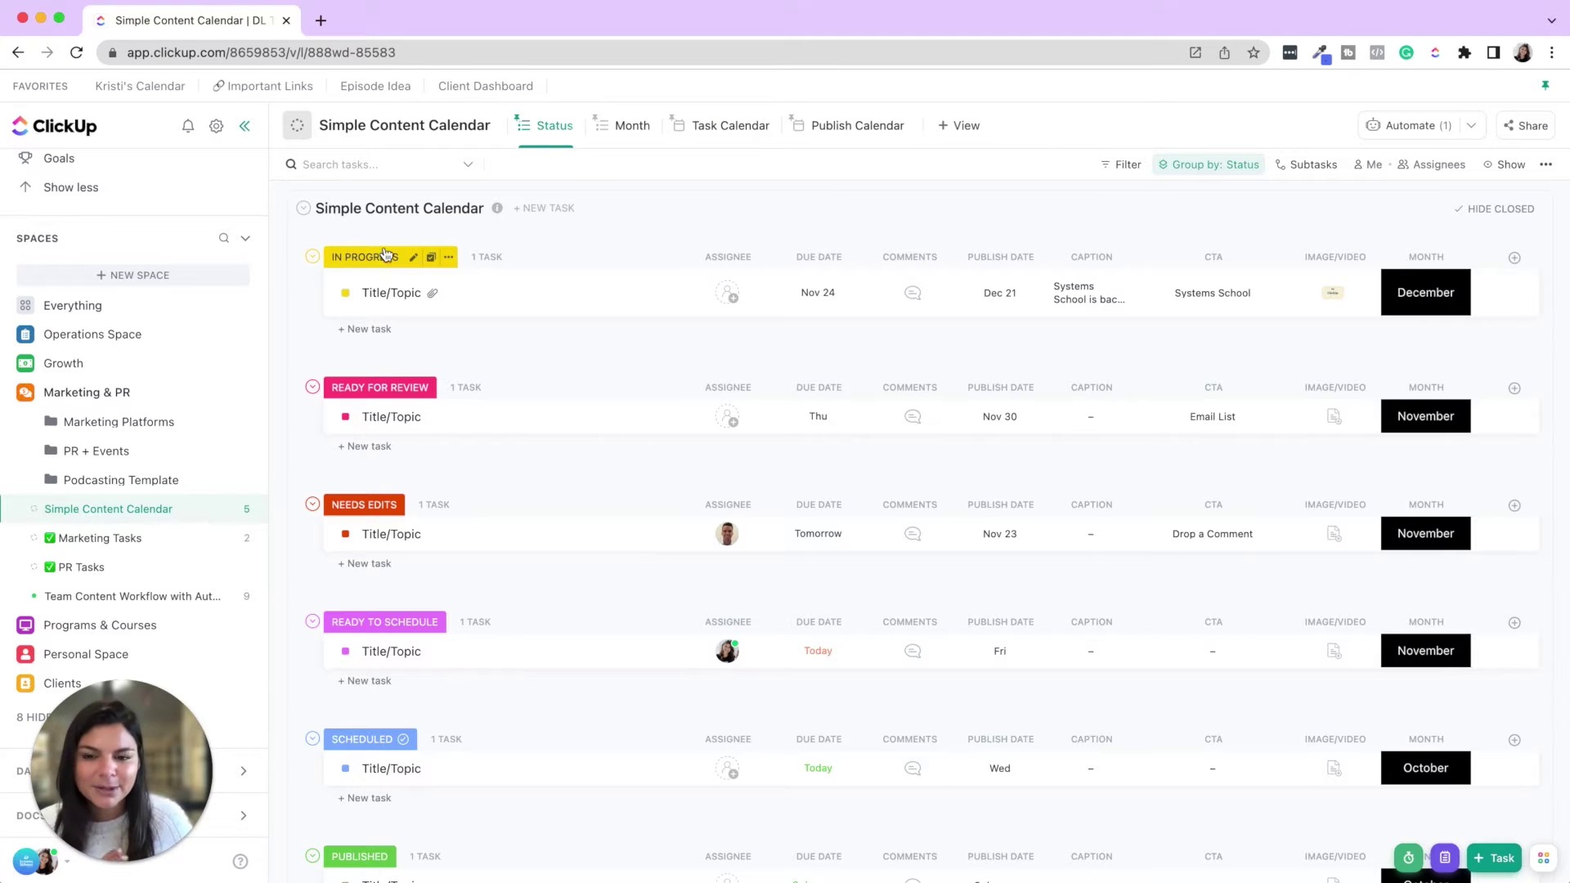
{"action": "left_click", "coordinate": [346, 296]}
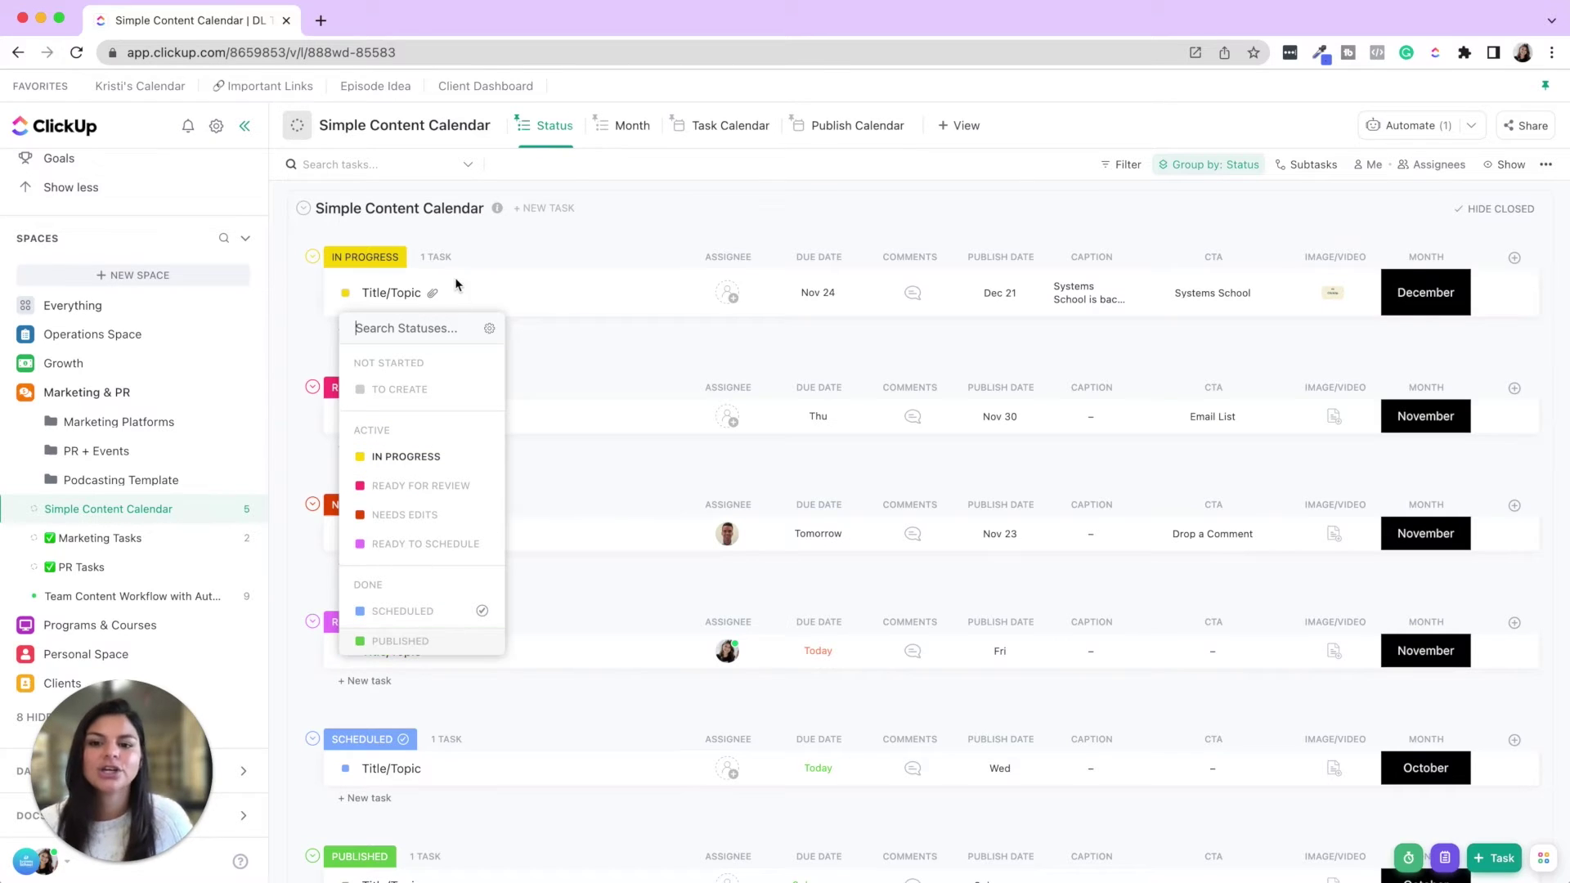
{"action": "left_click", "coordinate": [488, 328]}
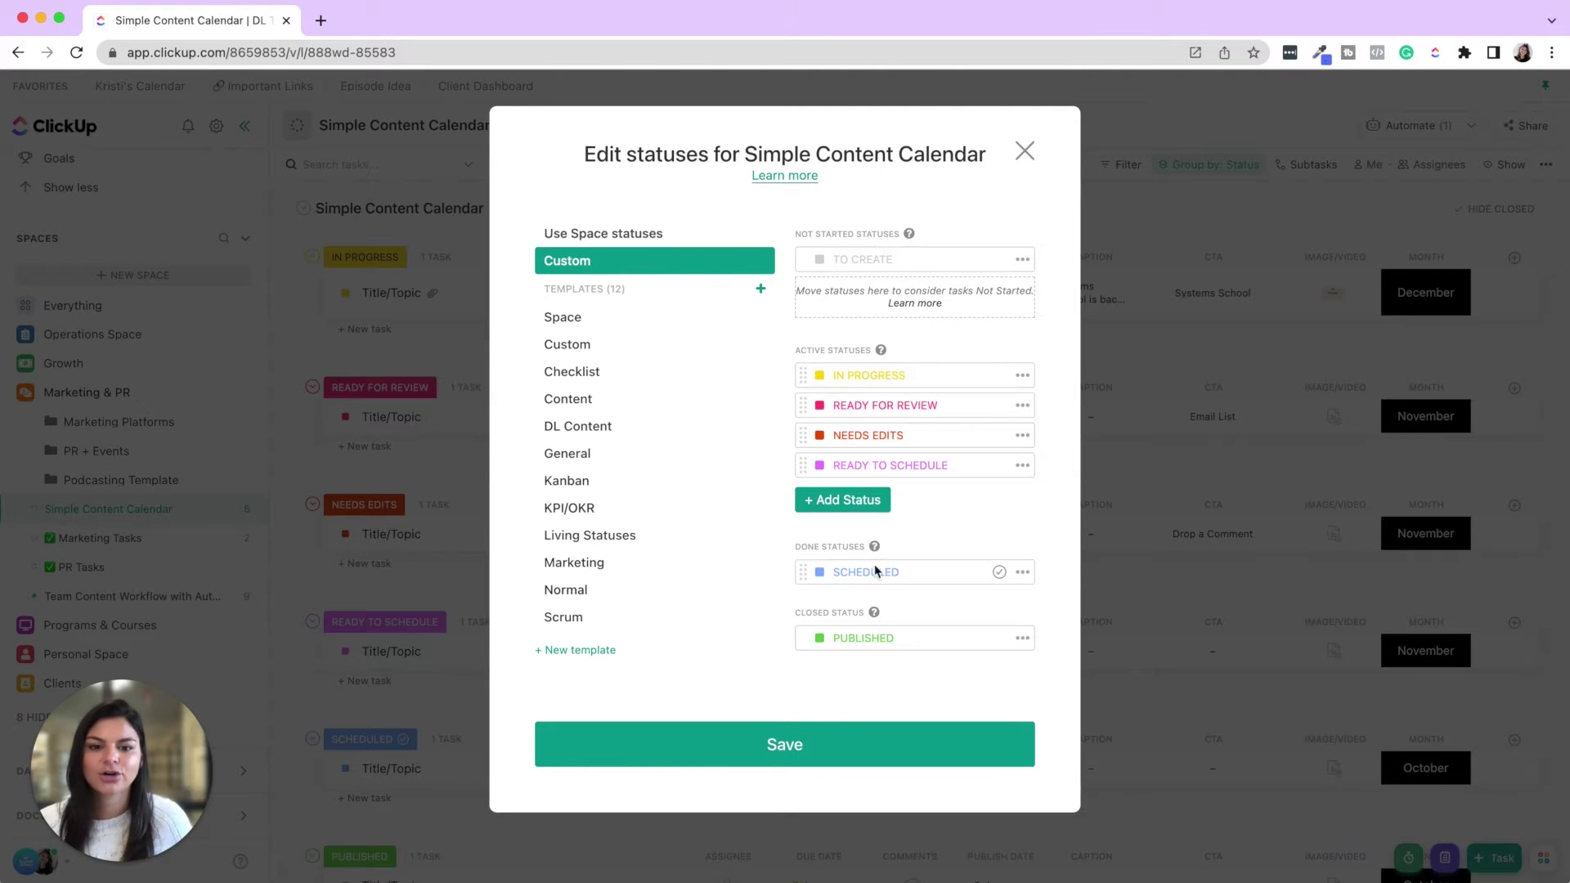
Look at the IN PROGRESS colour palette without changes, then close Edit statuses.
{"action": "left_click", "coordinate": [820, 376]}
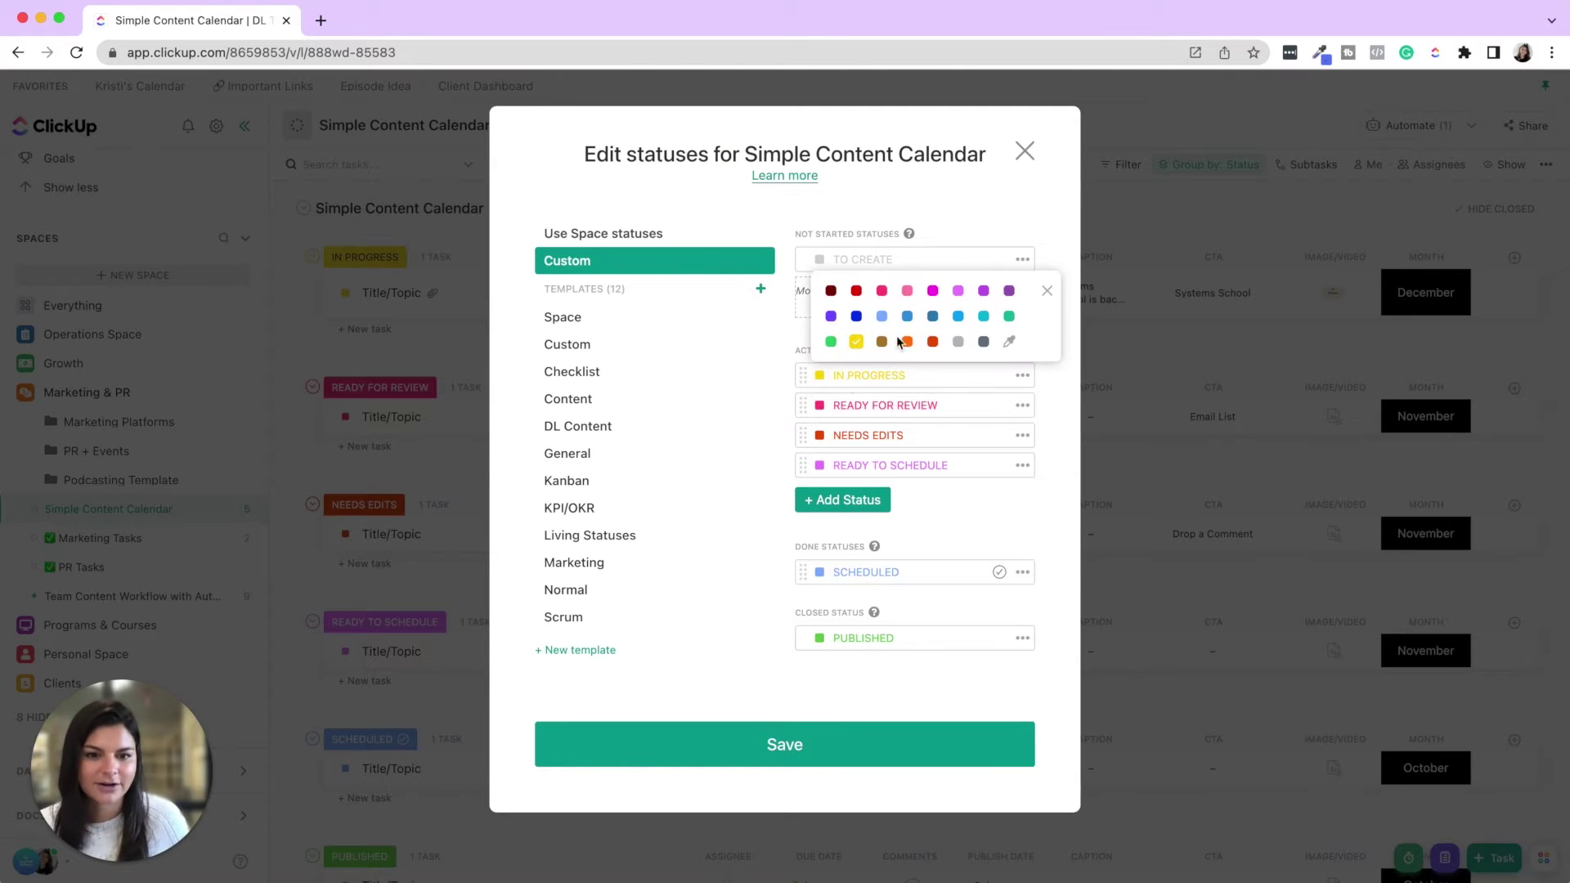
{"action": "left_click", "coordinate": [975, 498]}
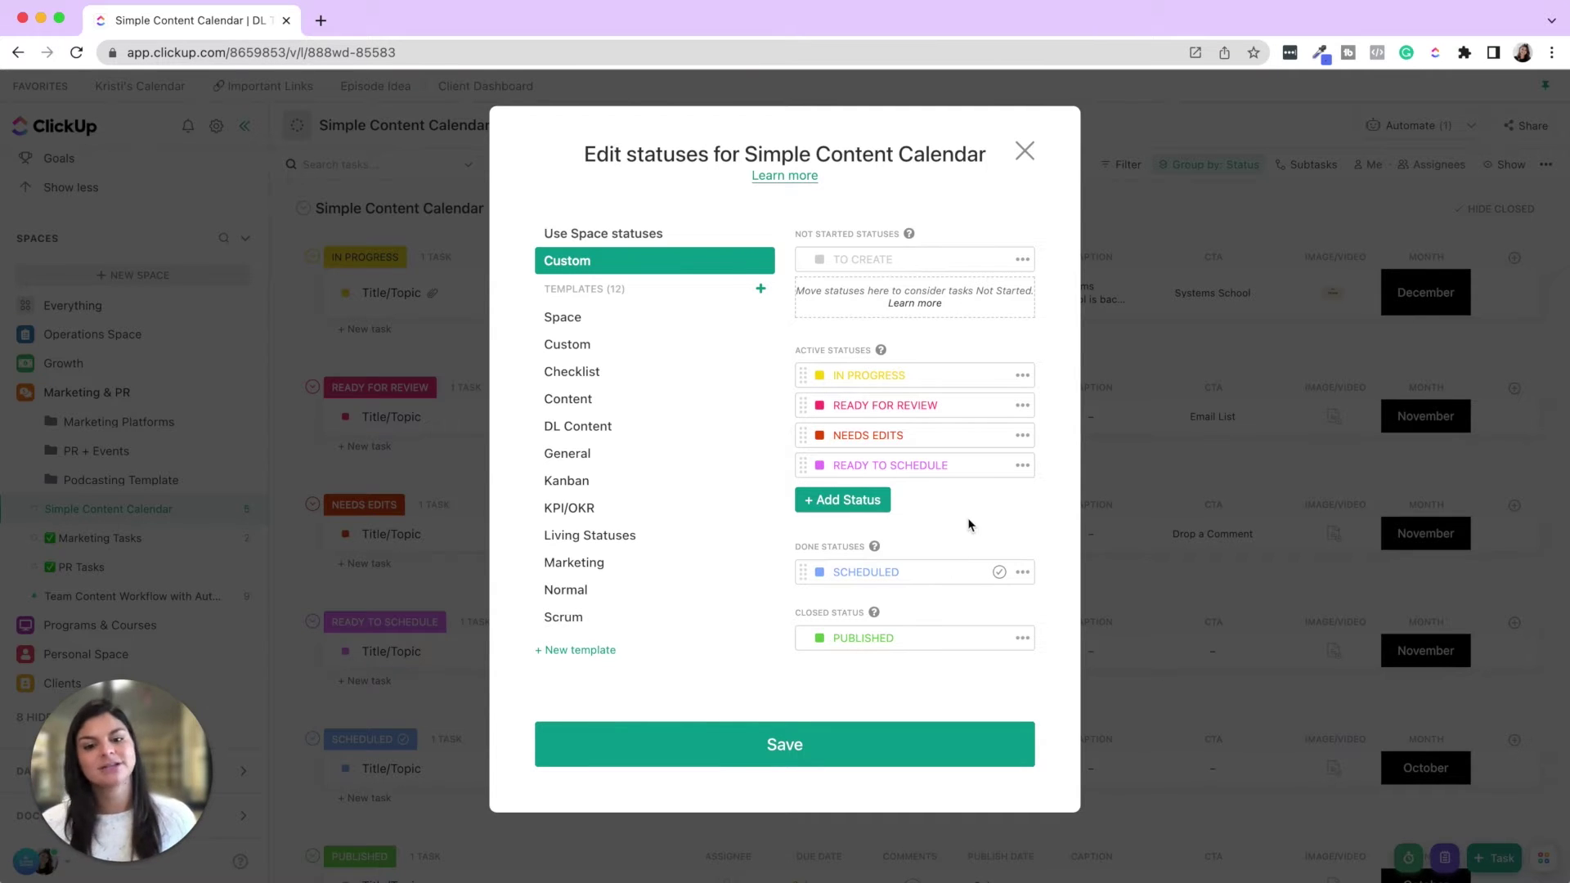
{"action": "left_click", "coordinate": [1023, 150]}
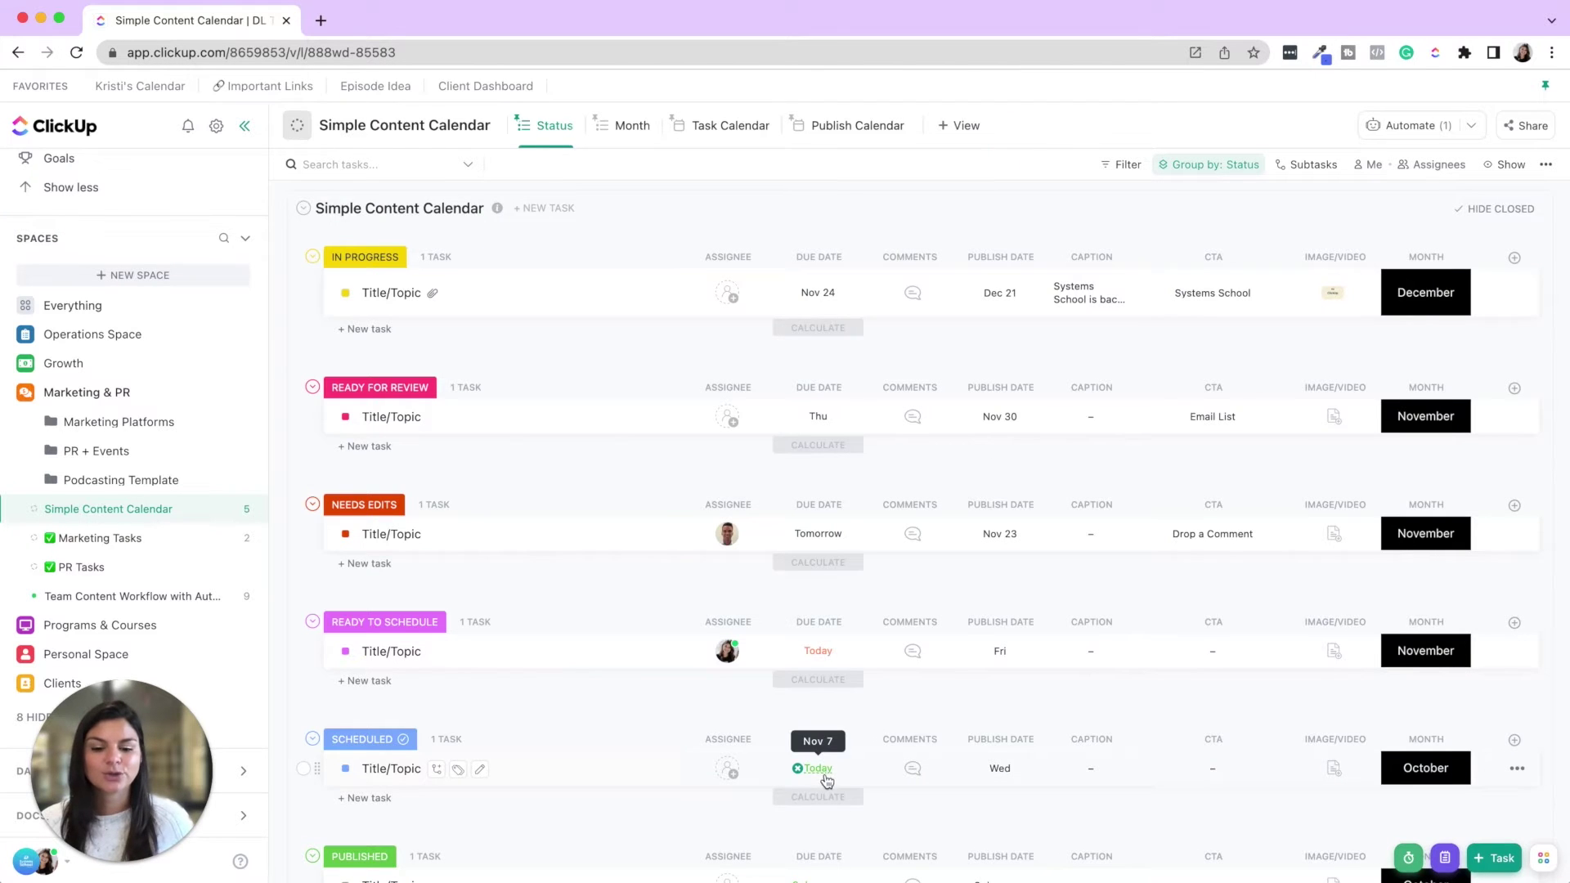
Scroll down to PUBLISHED and expand the Marketing Platforms folder in the sidebar.
{"action": "scroll", "coordinate": [828, 781], "scroll_direction": "down", "scroll_amount": 3}
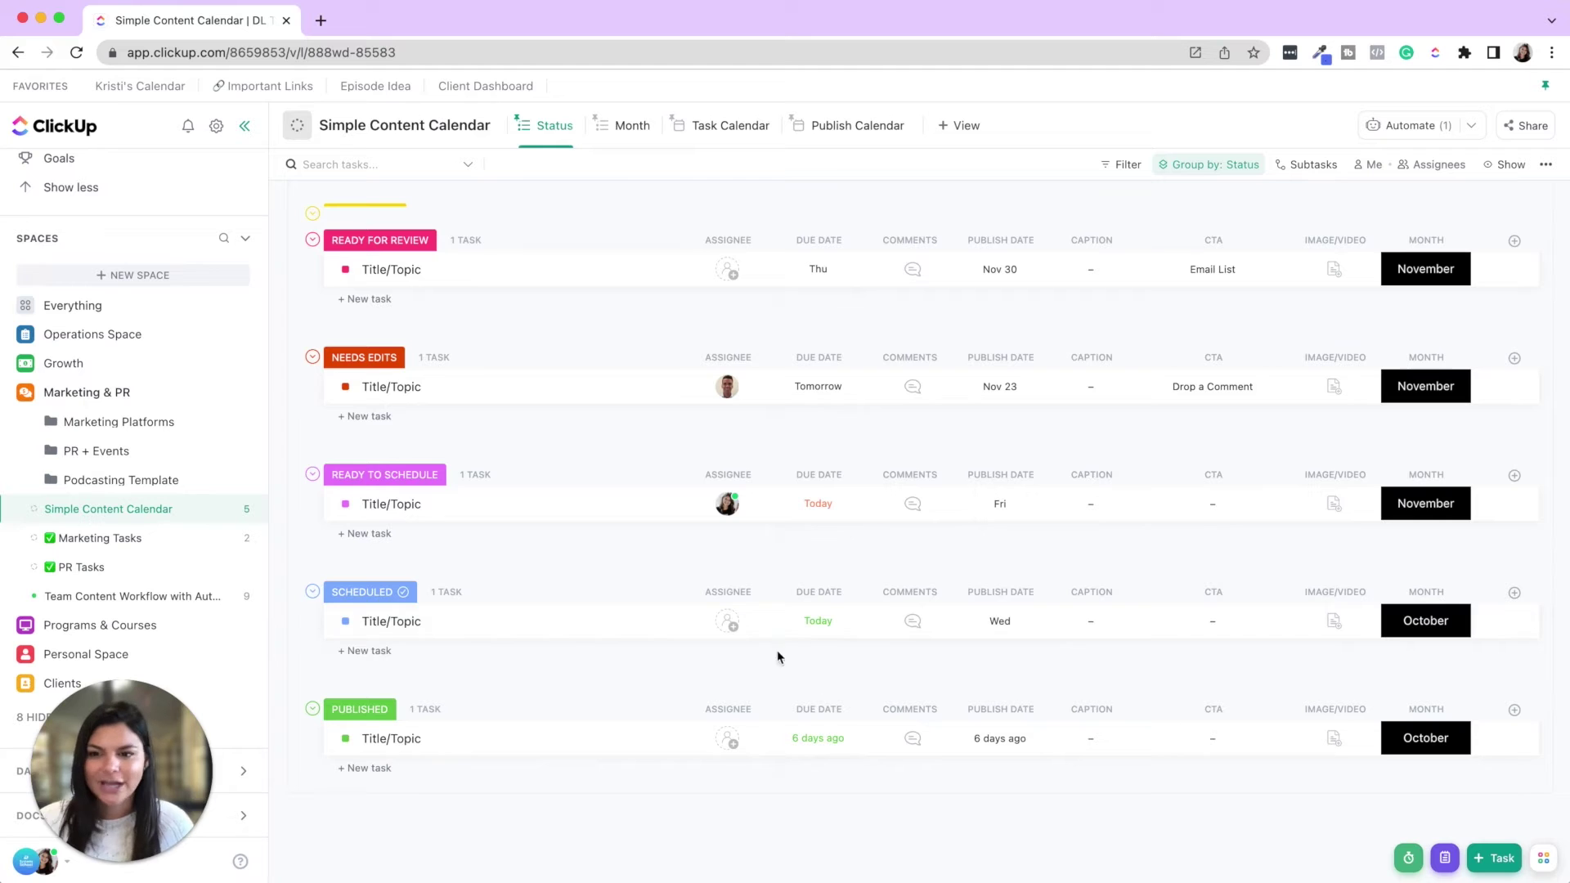
{"action": "left_click", "coordinate": [32, 421]}
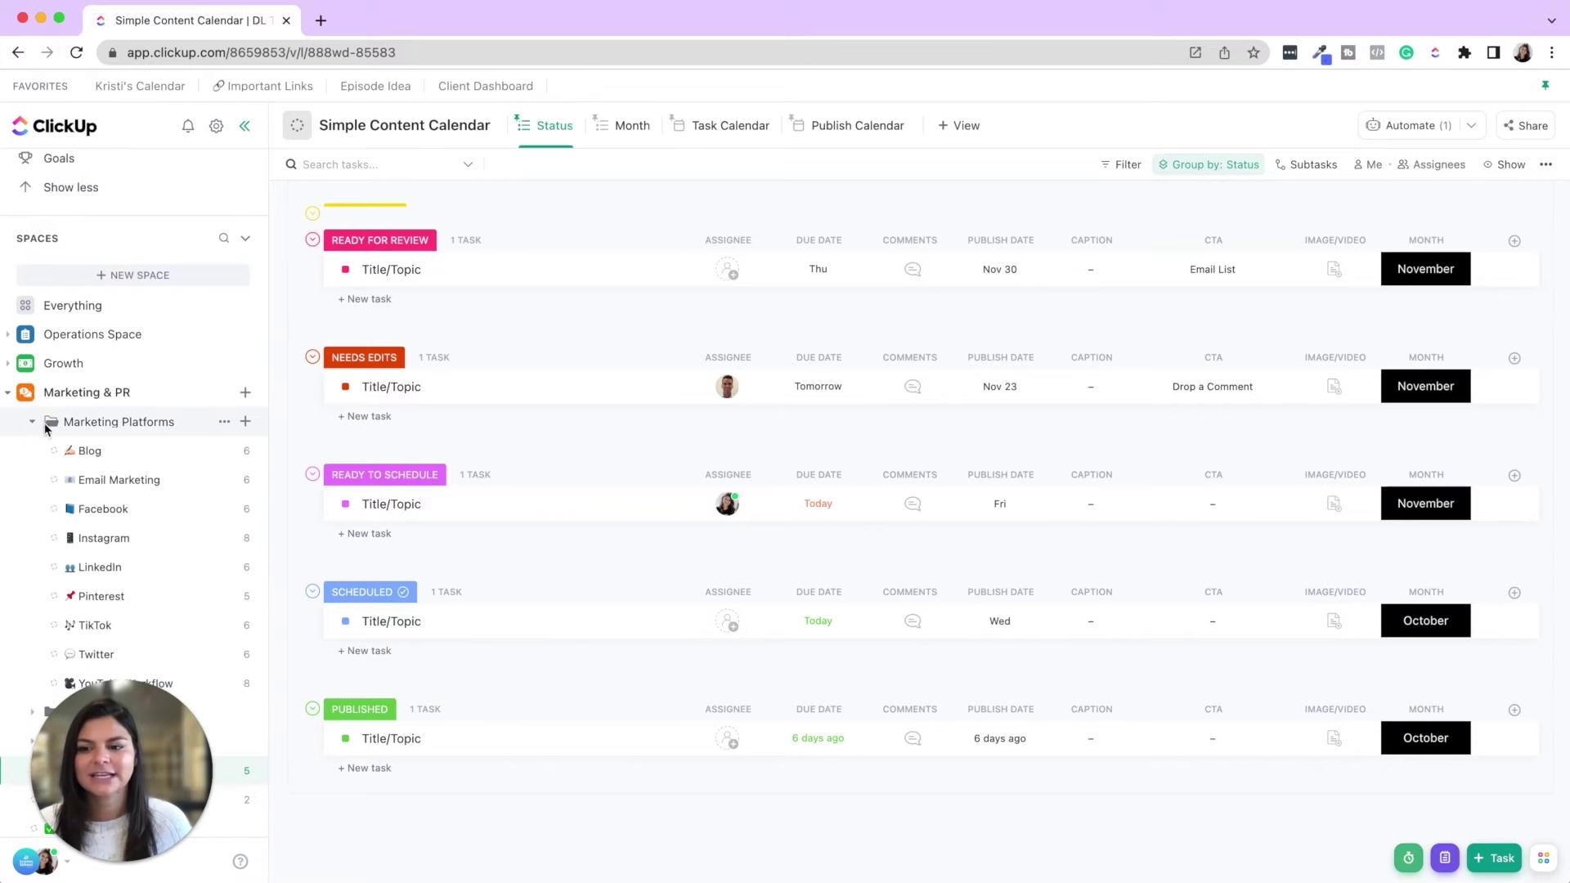
{"action": "scroll", "coordinate": [203, 505], "scroll_direction": "down", "scroll_amount": 2}
Open YouTube Workflow and review the queued video task's status options without changing them.
{"action": "left_click", "coordinate": [131, 625]}
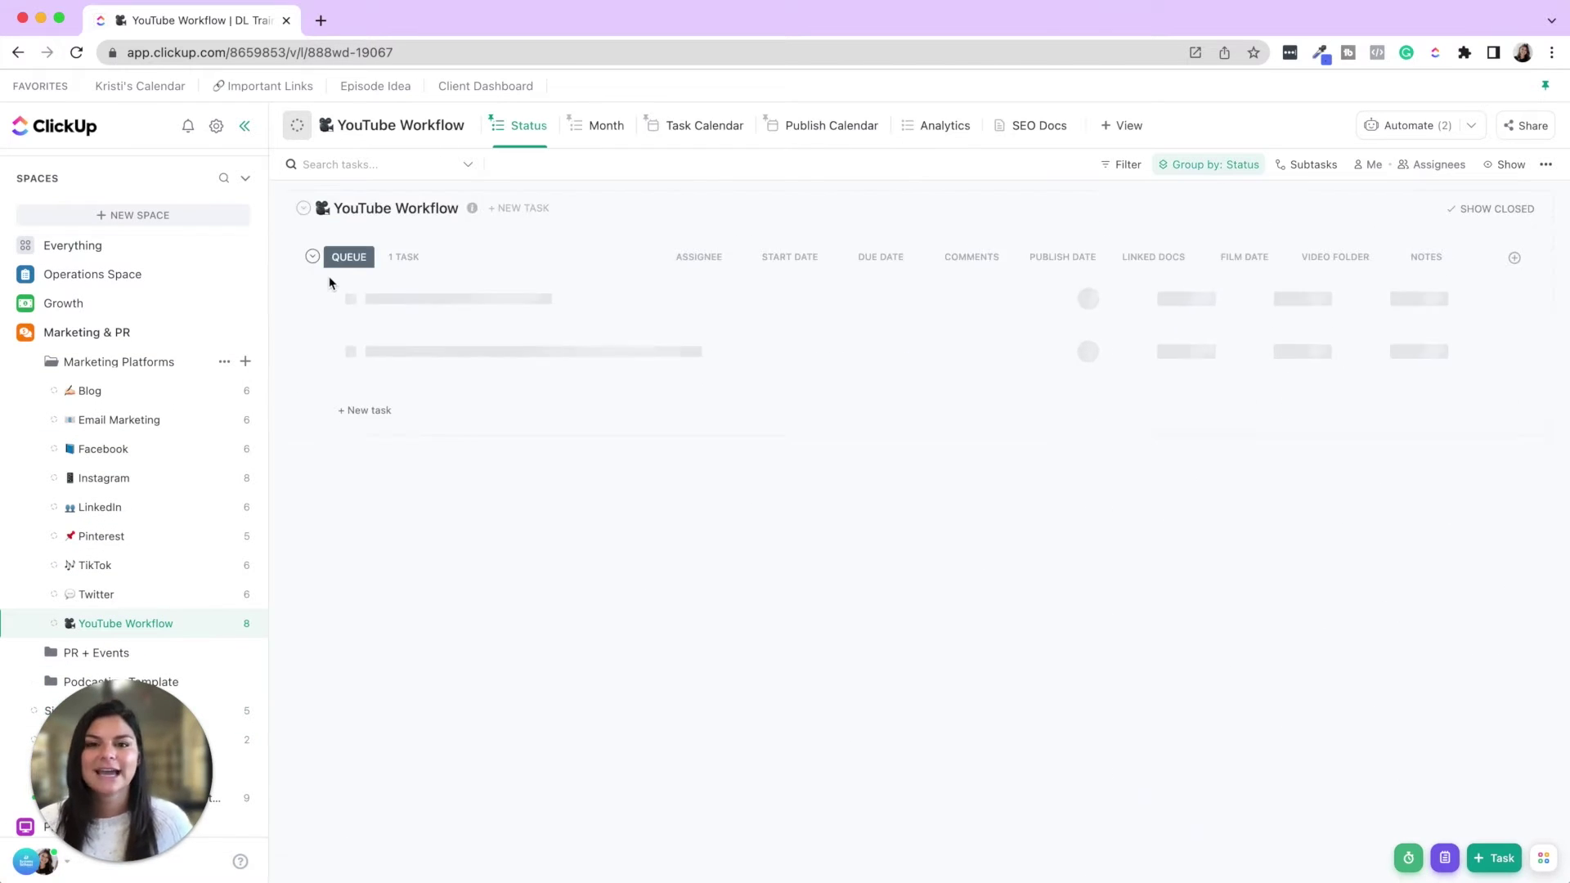
{"action": "left_click", "coordinate": [345, 287]}
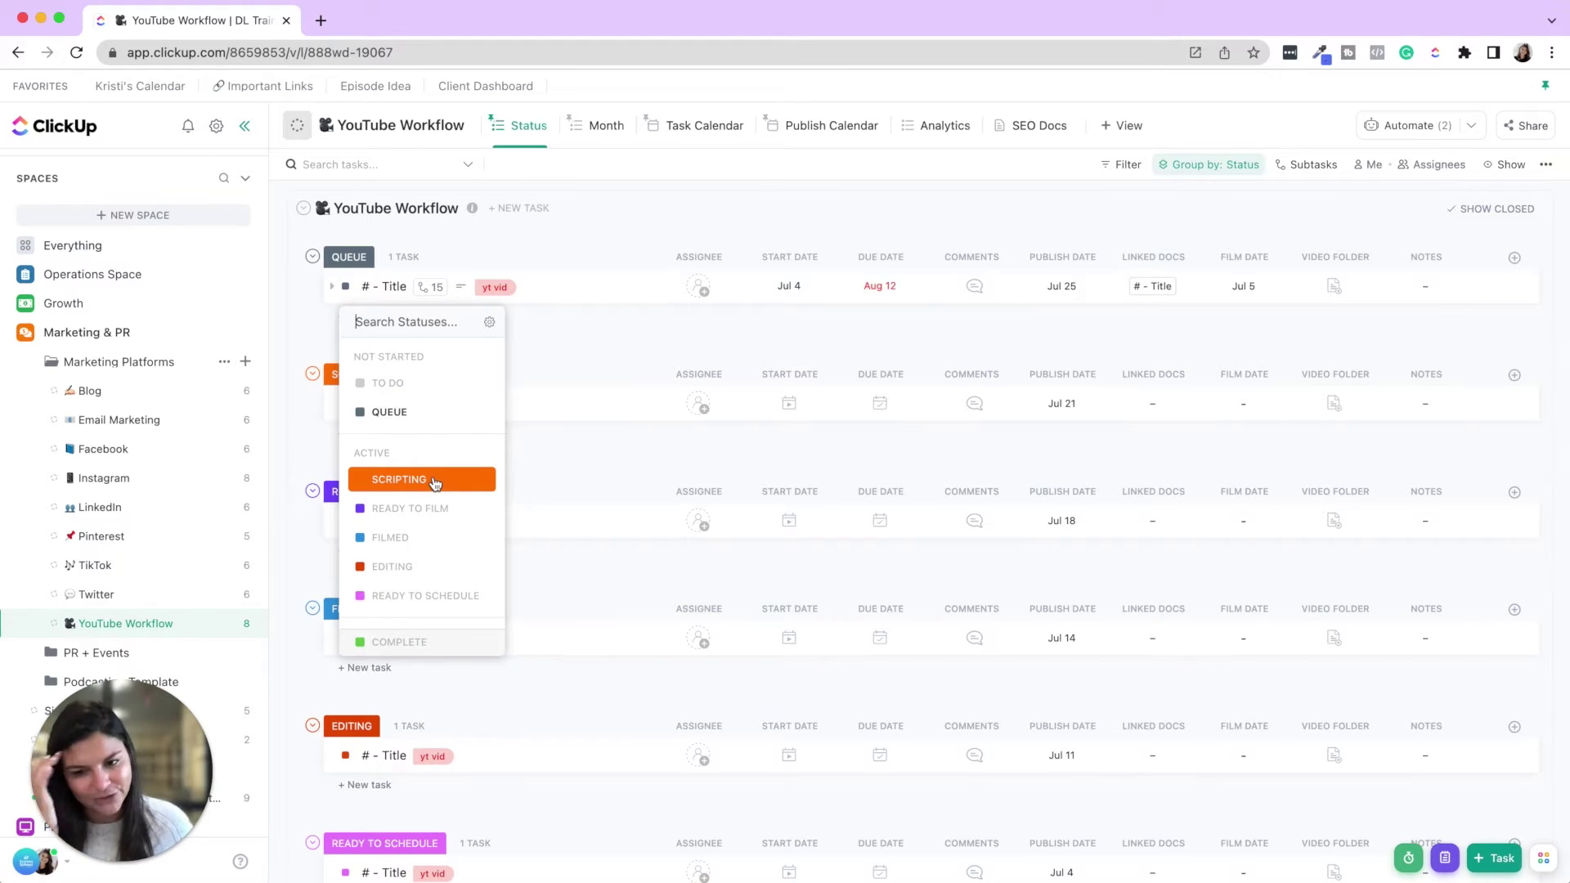
{"action": "scroll", "coordinate": [393, 406], "scroll_direction": "down", "scroll_amount": 1}
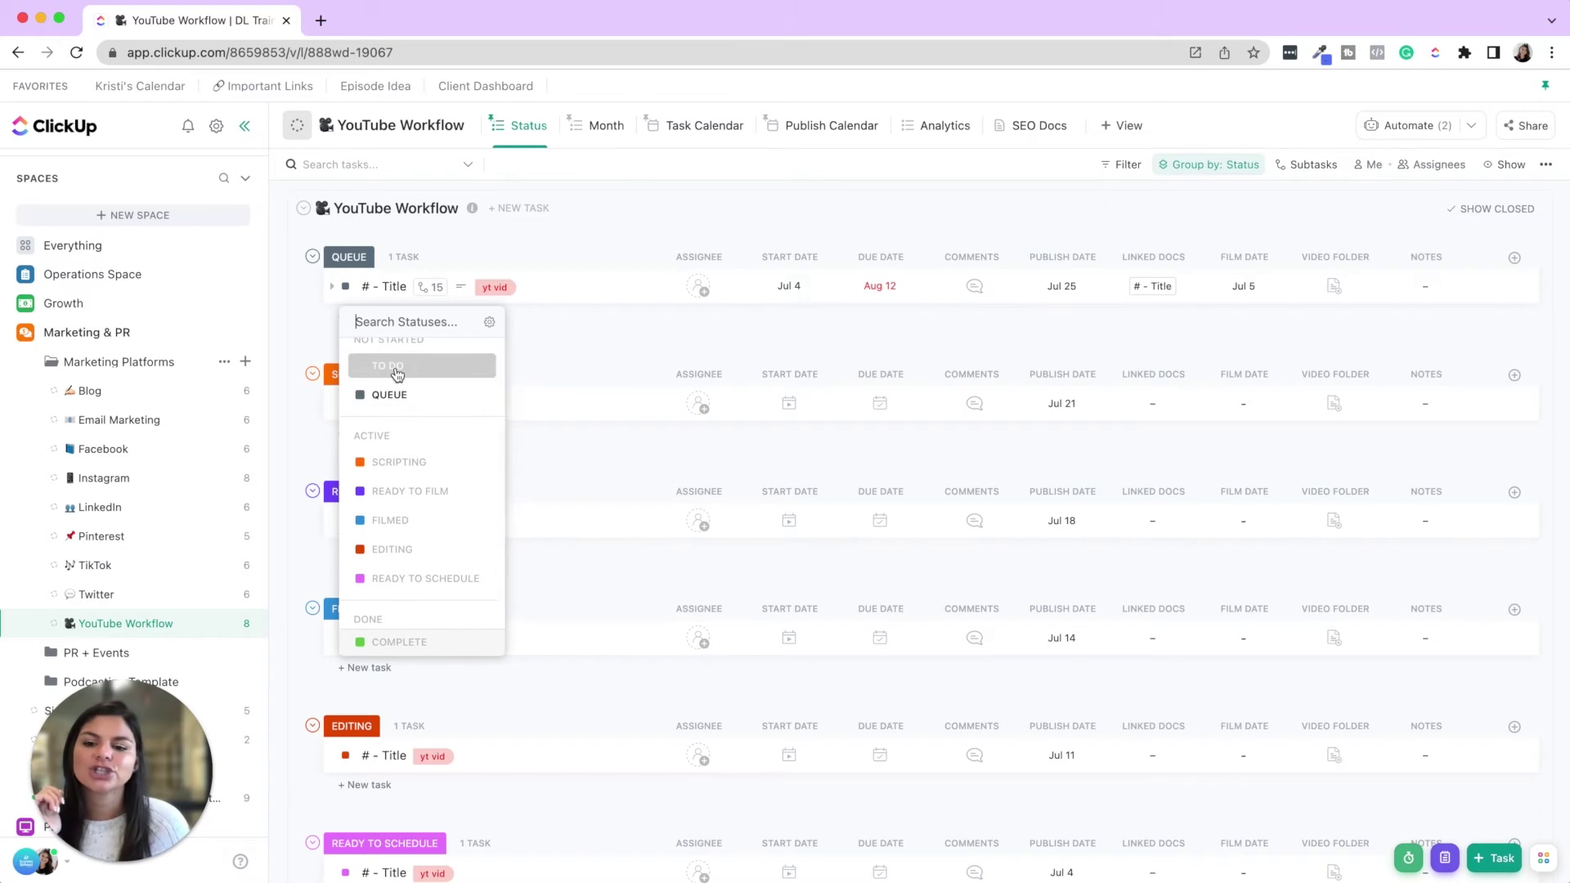
{"action": "scroll", "coordinate": [390, 573], "scroll_direction": "down", "scroll_amount": 2}
{"action": "scroll", "coordinate": [399, 613], "scroll_direction": "down", "scroll_amount": 1}
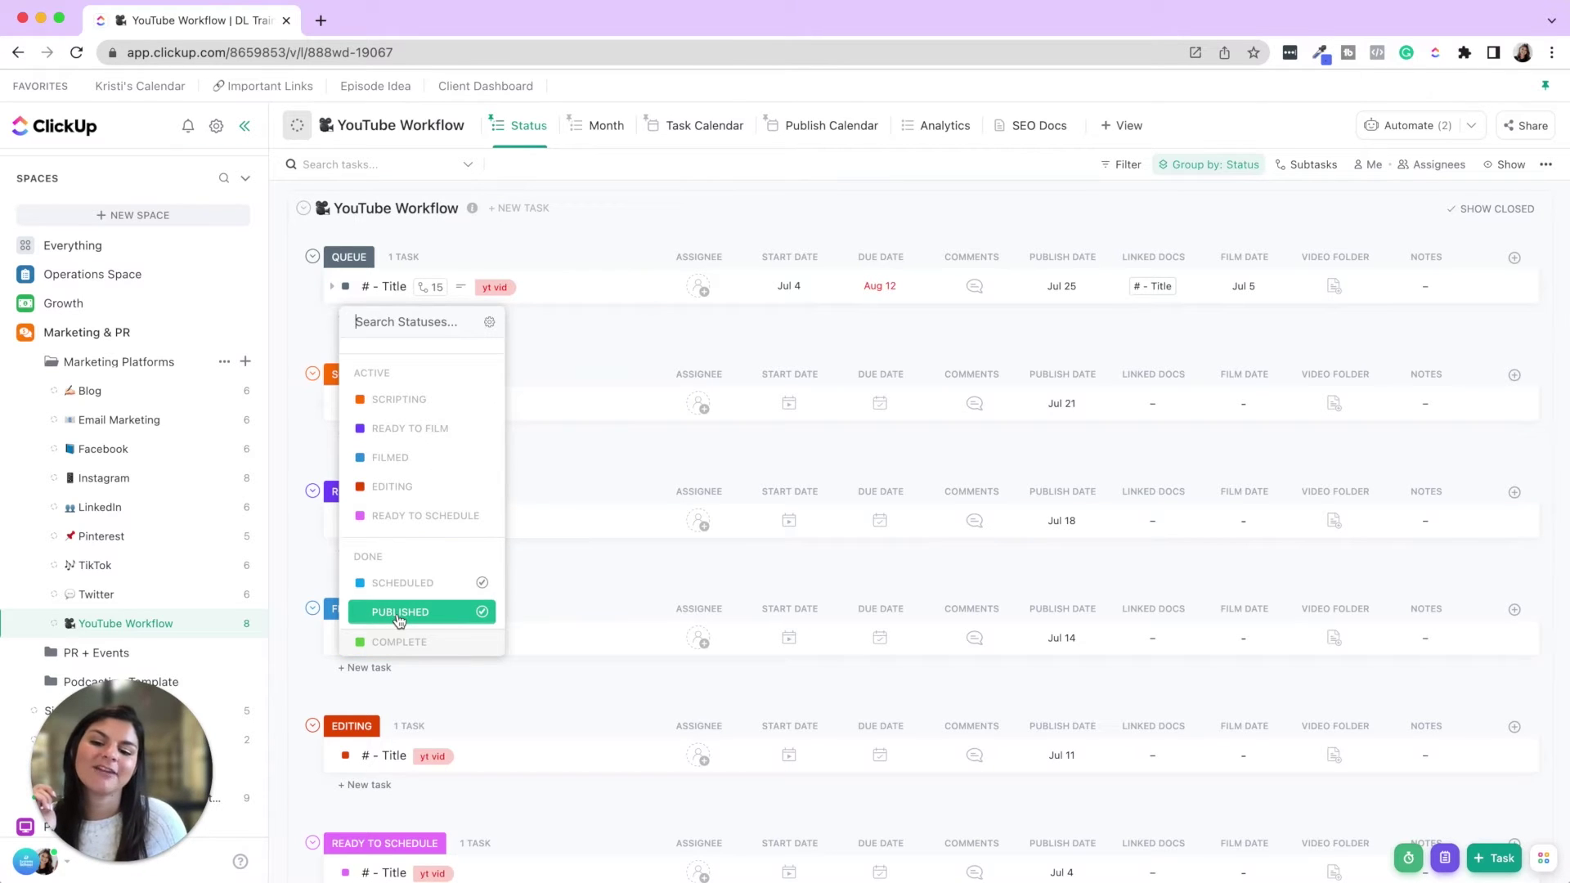
{"action": "left_click", "coordinate": [574, 240]}
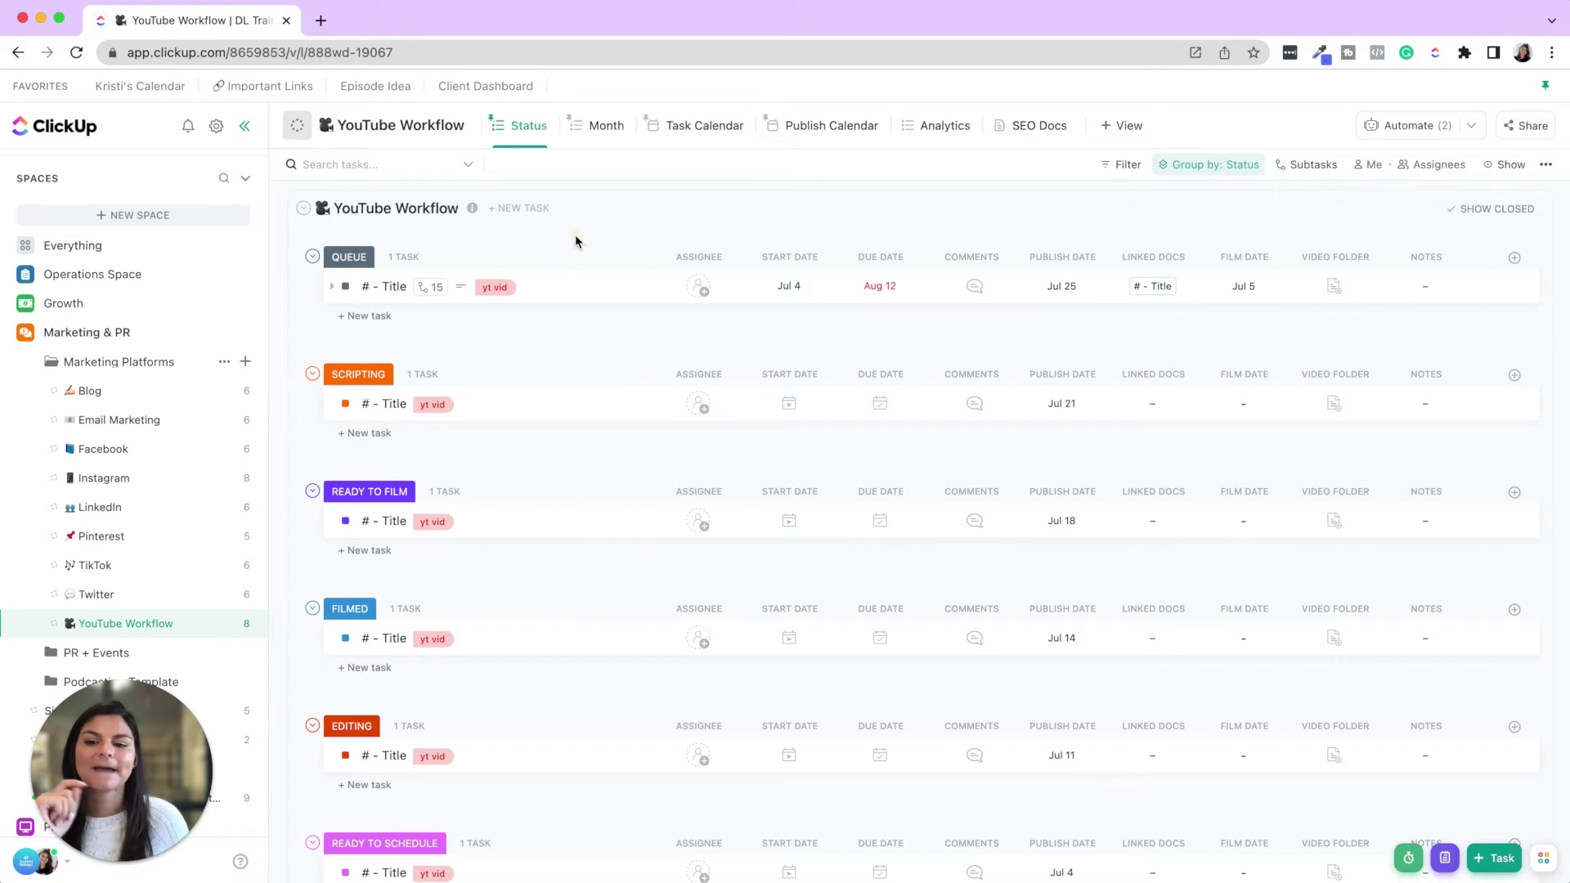
Expand the queued video's subtasks and check the 'Solidify topic + script' subtask's status options.
{"action": "left_click", "coordinate": [332, 287]}
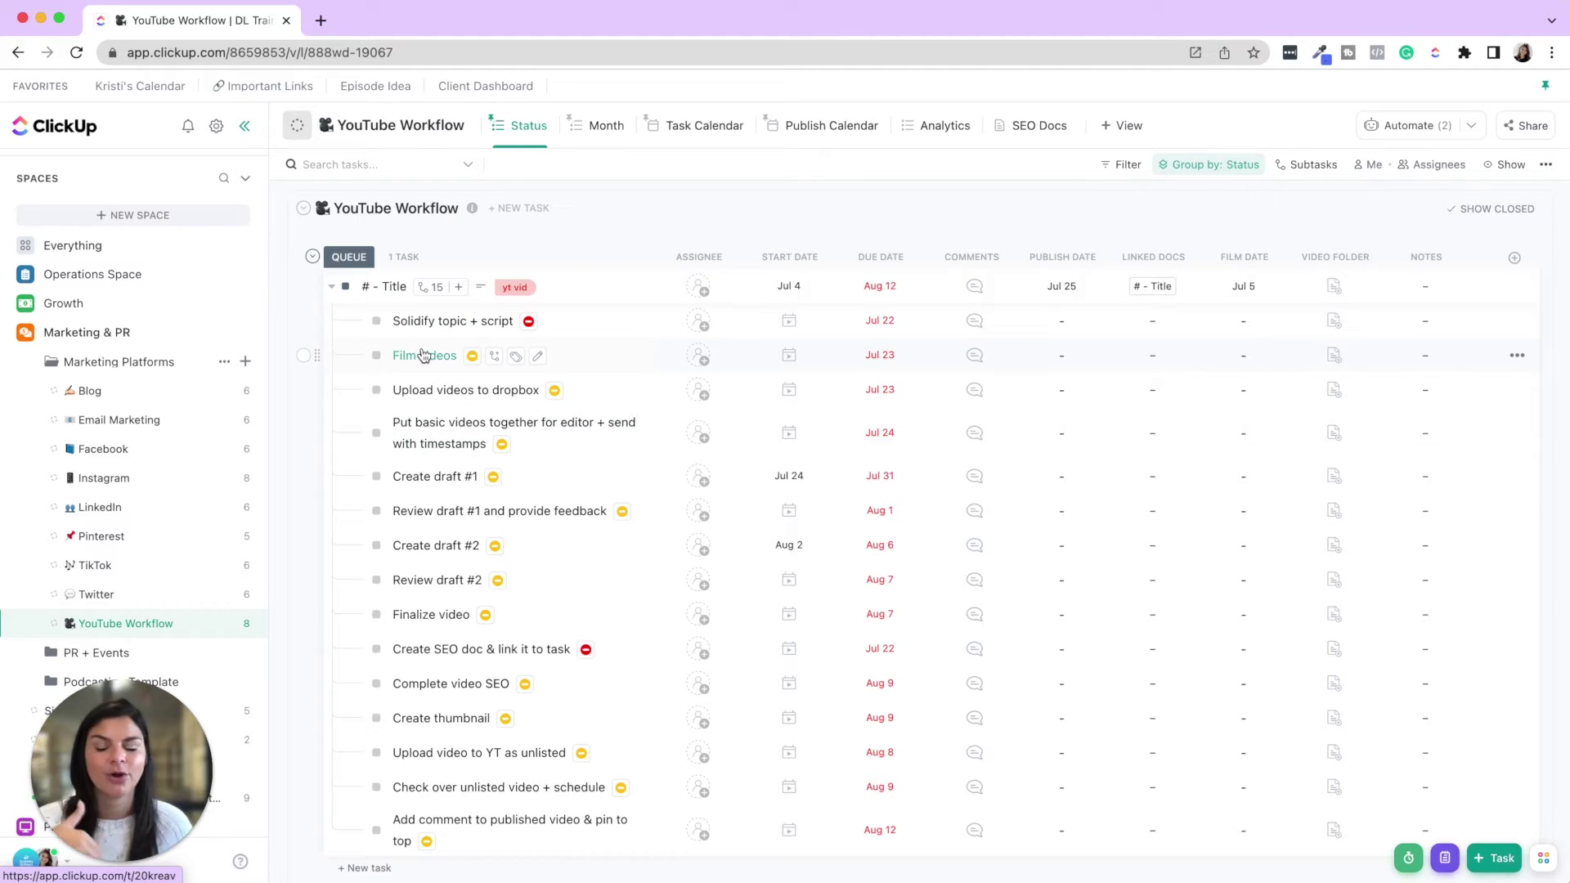
{"action": "left_click", "coordinate": [376, 321]}
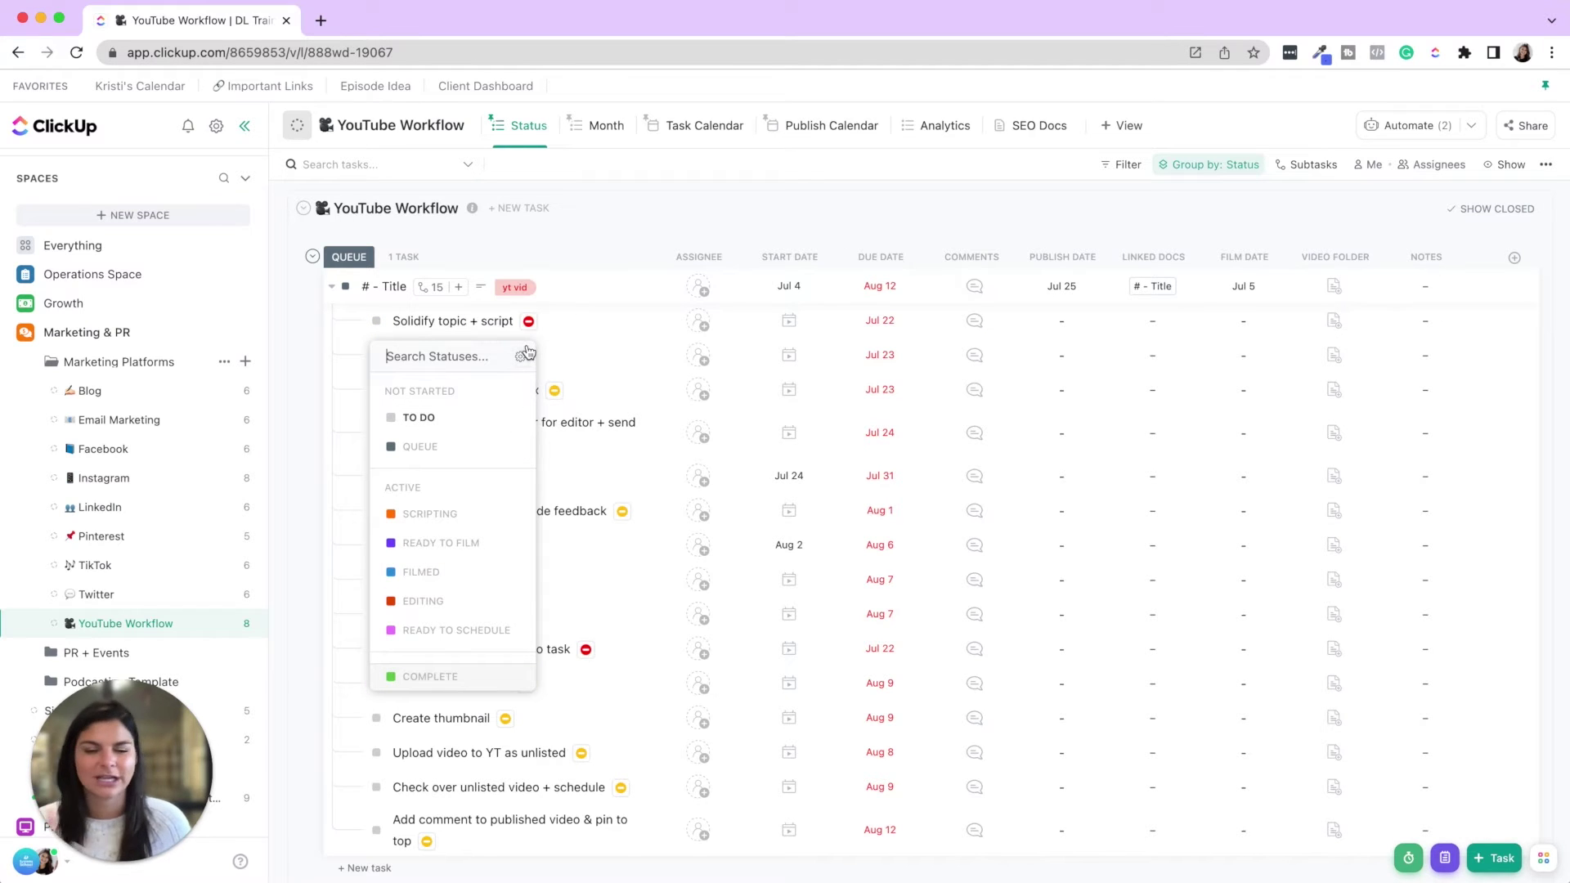
{"action": "left_click", "coordinate": [505, 244]}
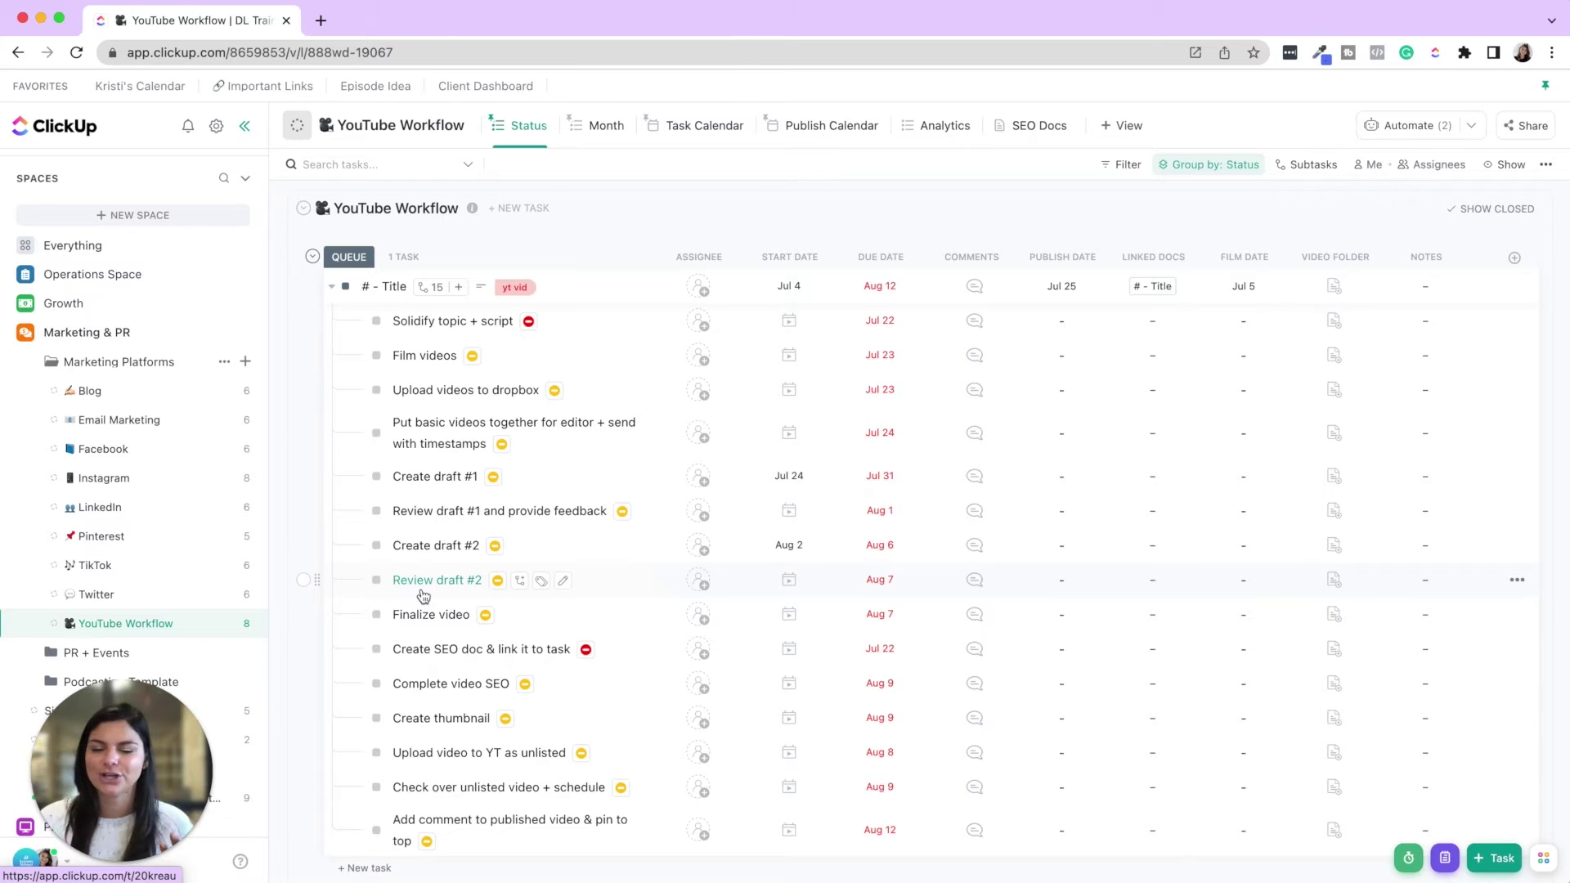
{"action": "scroll", "coordinate": [122, 573], "scroll_direction": "down", "scroll_amount": 5}
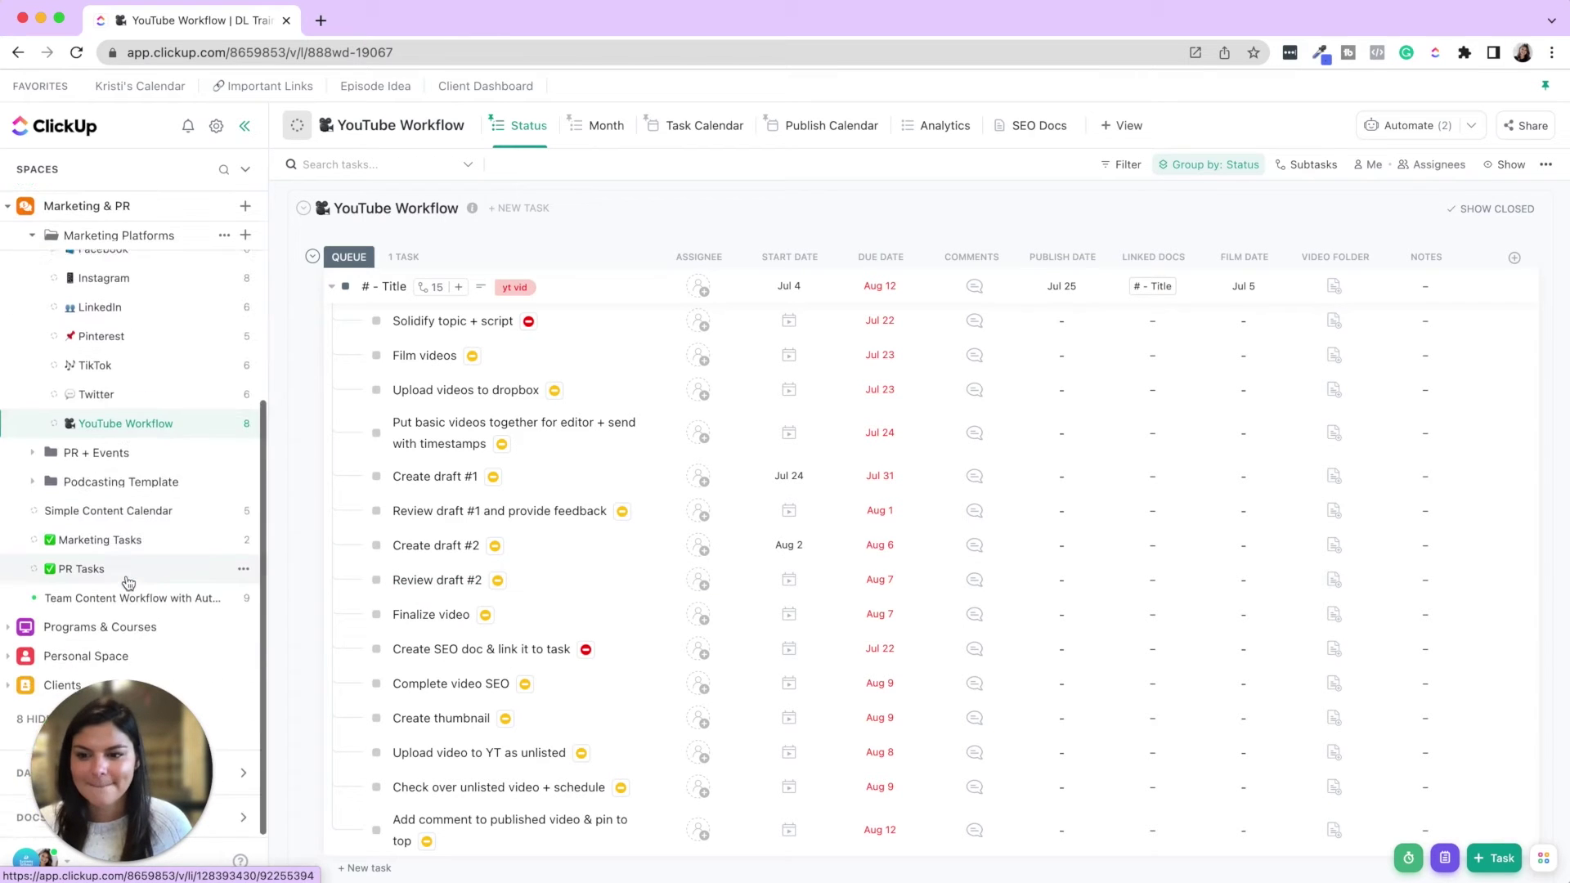
Return to Simple Content Calendar and review the first task's status options, leaving them unchanged.
{"action": "left_click", "coordinate": [106, 533]}
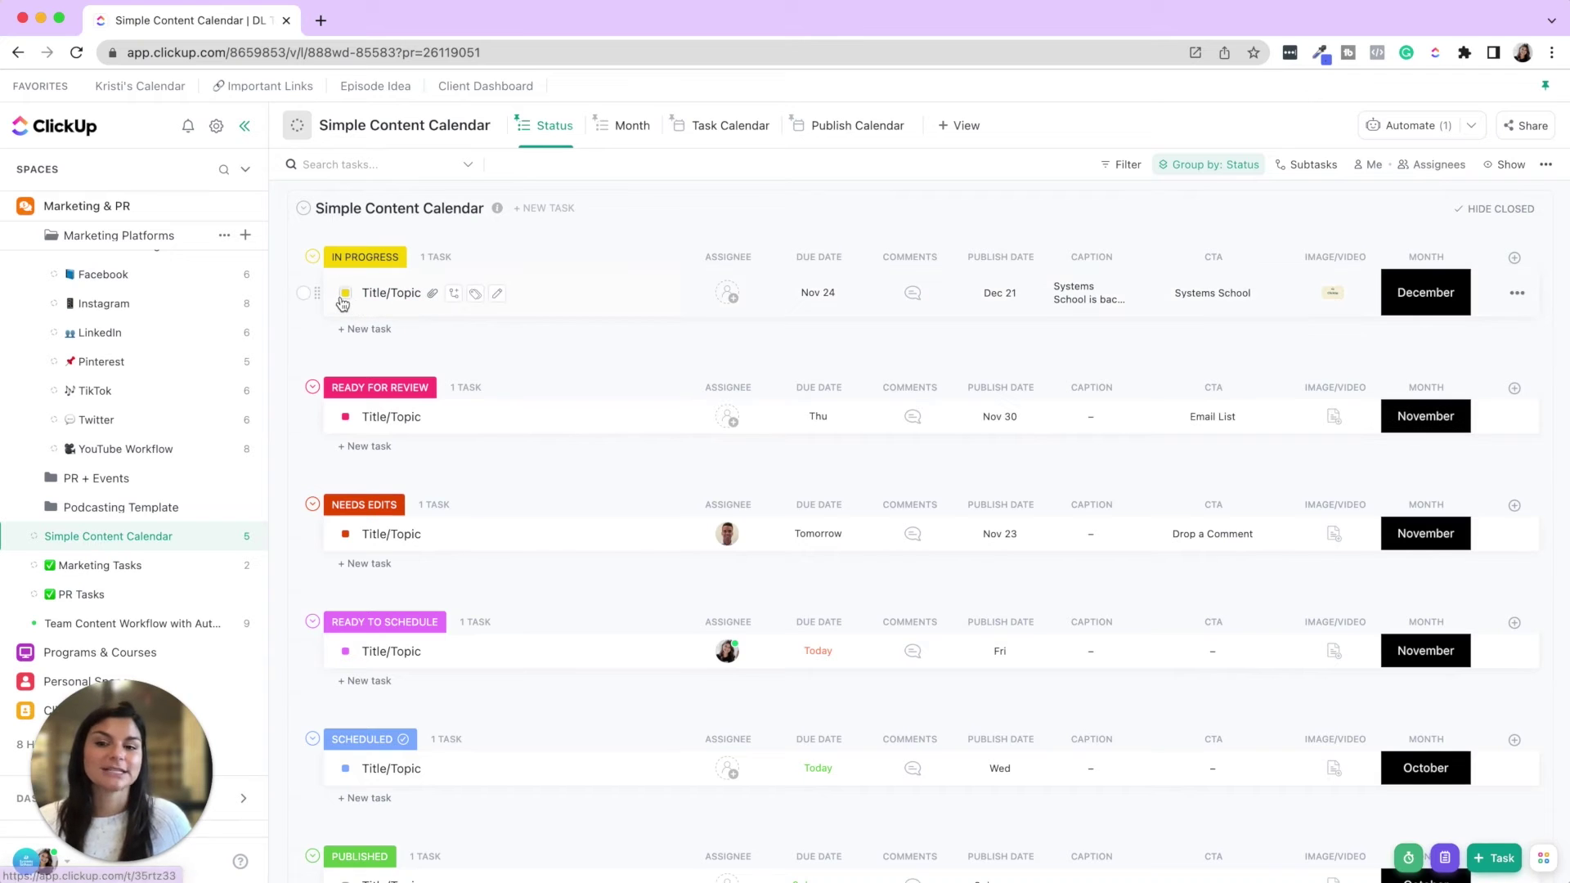
{"action": "left_click", "coordinate": [345, 297]}
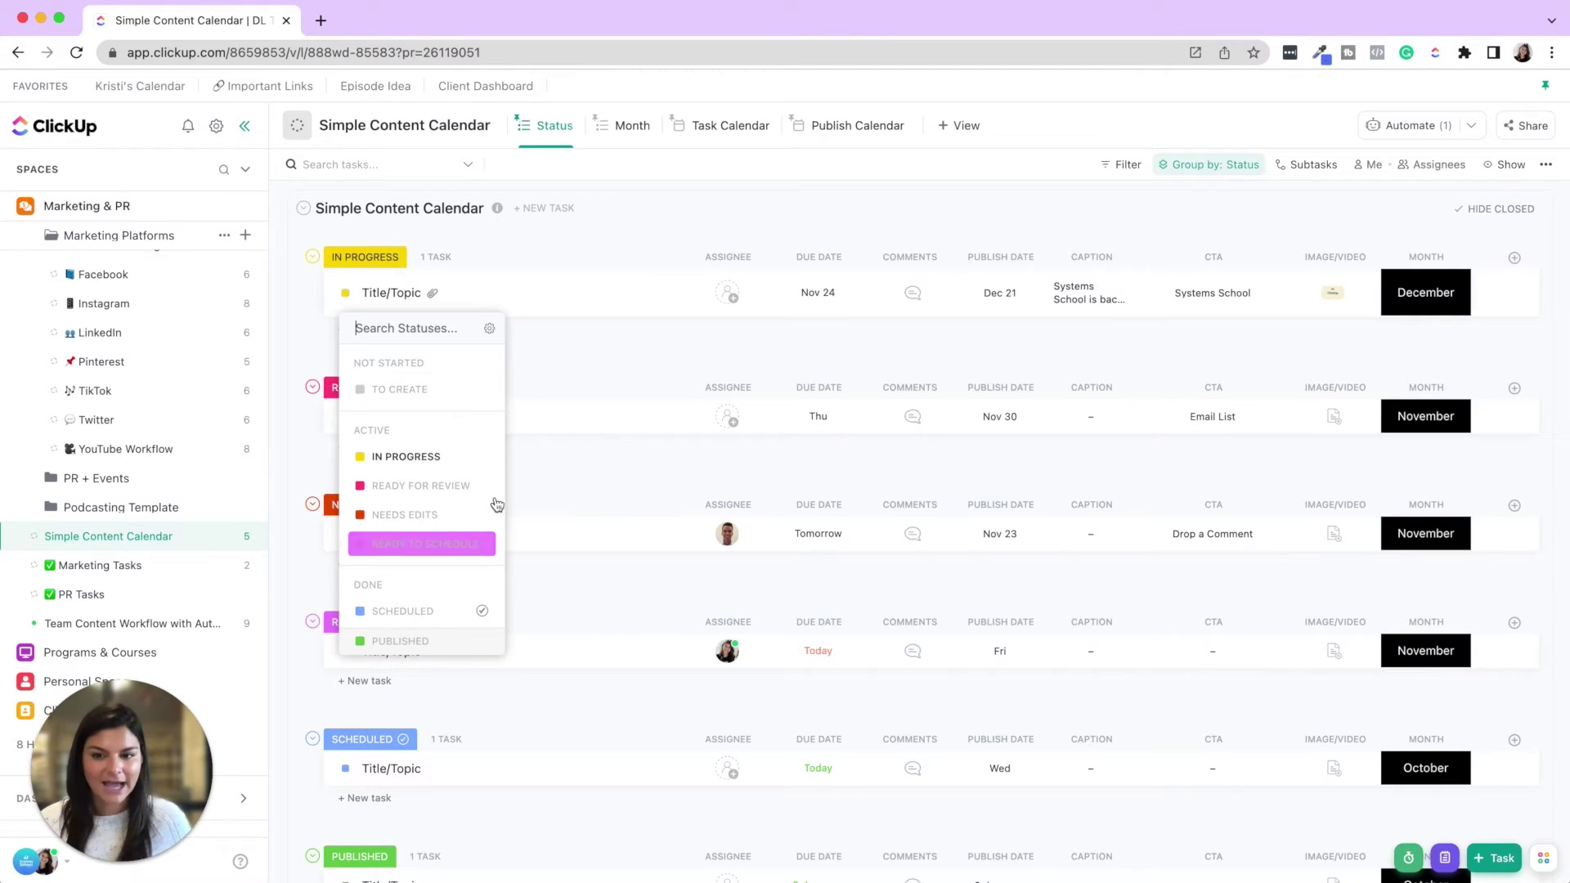
{"action": "left_click", "coordinate": [530, 261]}
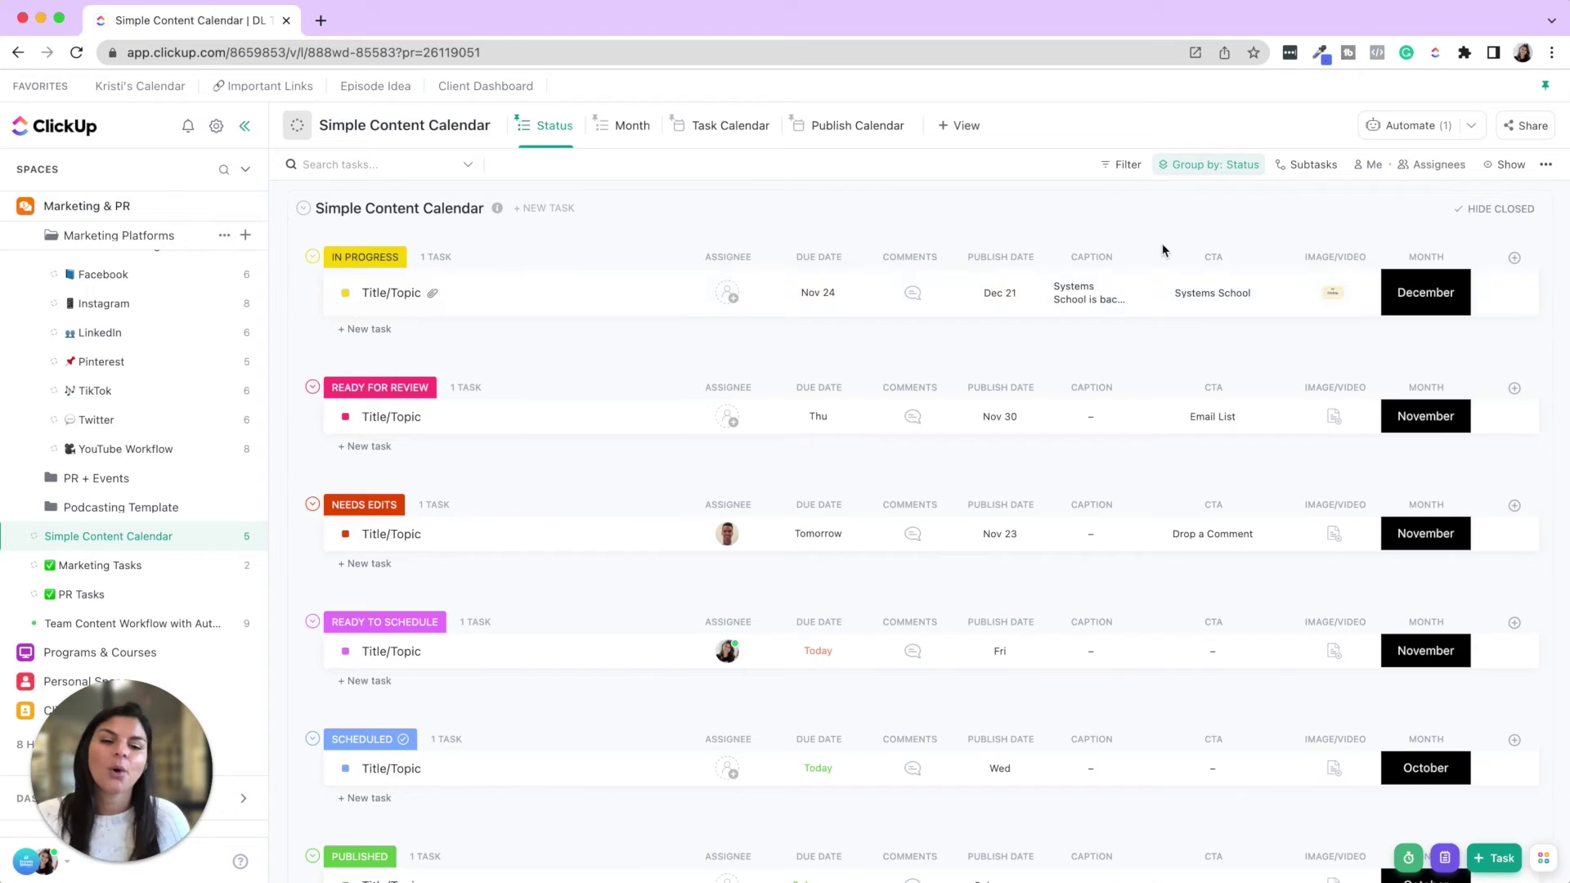
Review the Show/Hide field list and the new-column field types, closing both unchanged.
{"action": "left_click", "coordinate": [1513, 259]}
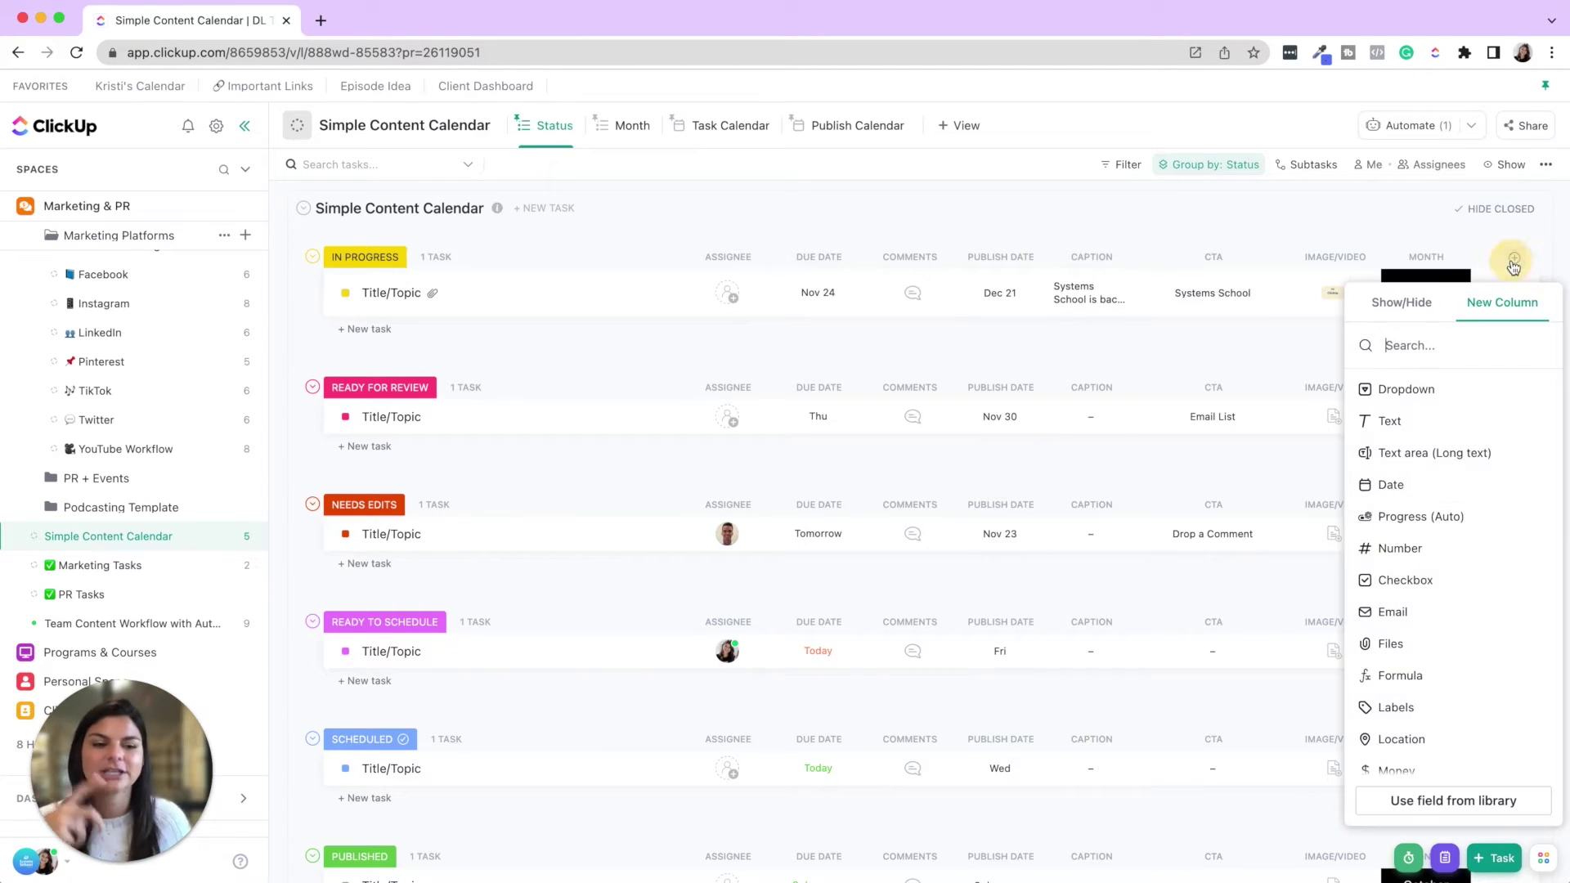
{"action": "left_click", "coordinate": [1400, 304]}
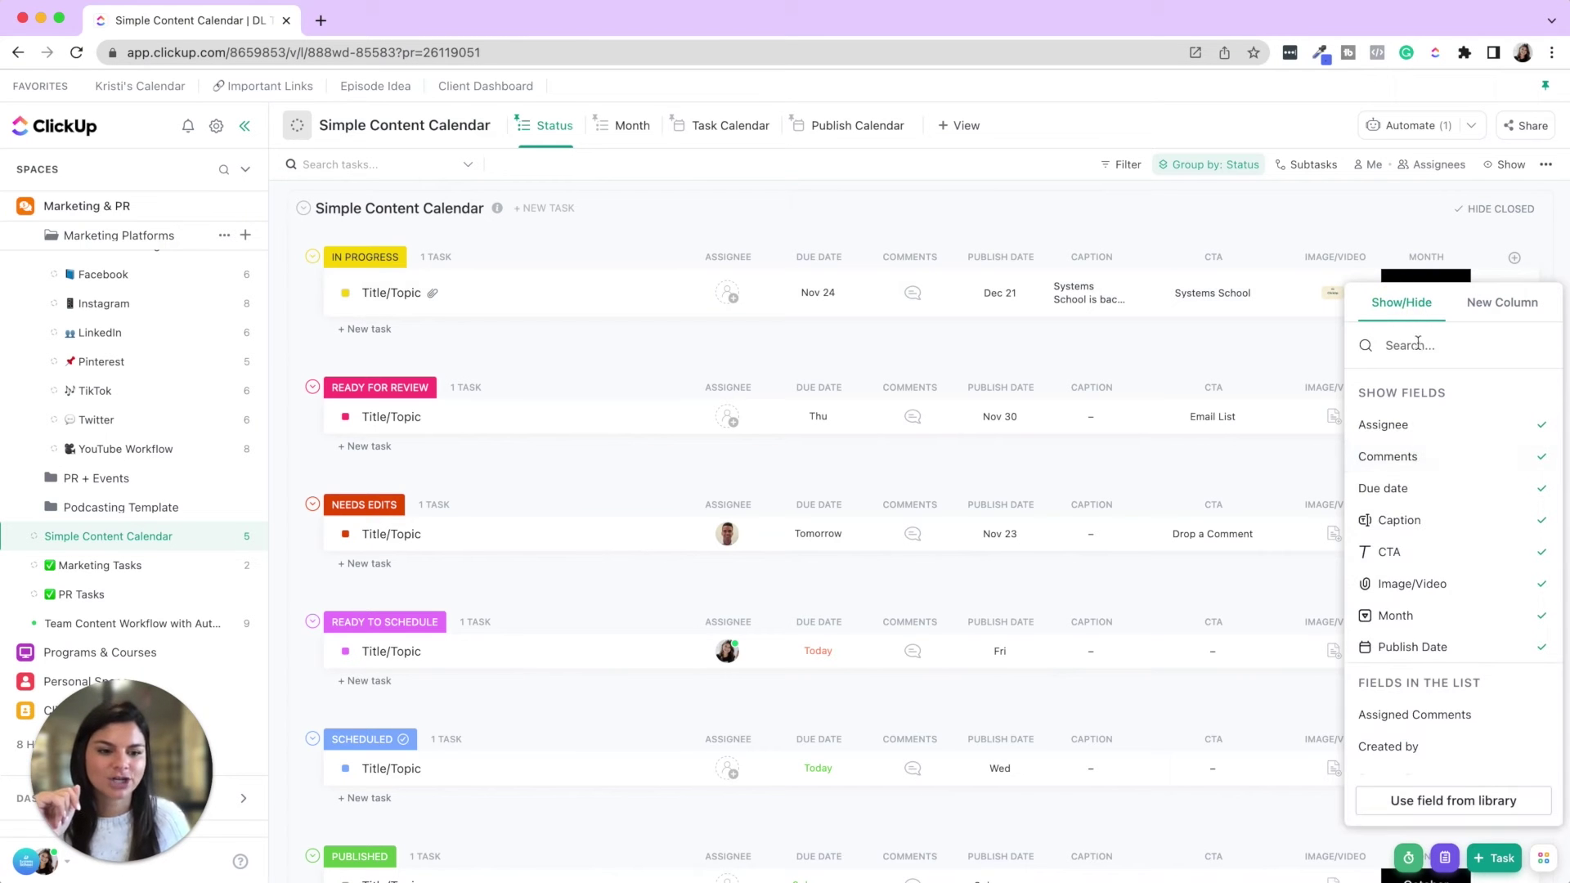
{"action": "scroll", "coordinate": [1445, 577], "scroll_direction": "down", "scroll_amount": 5}
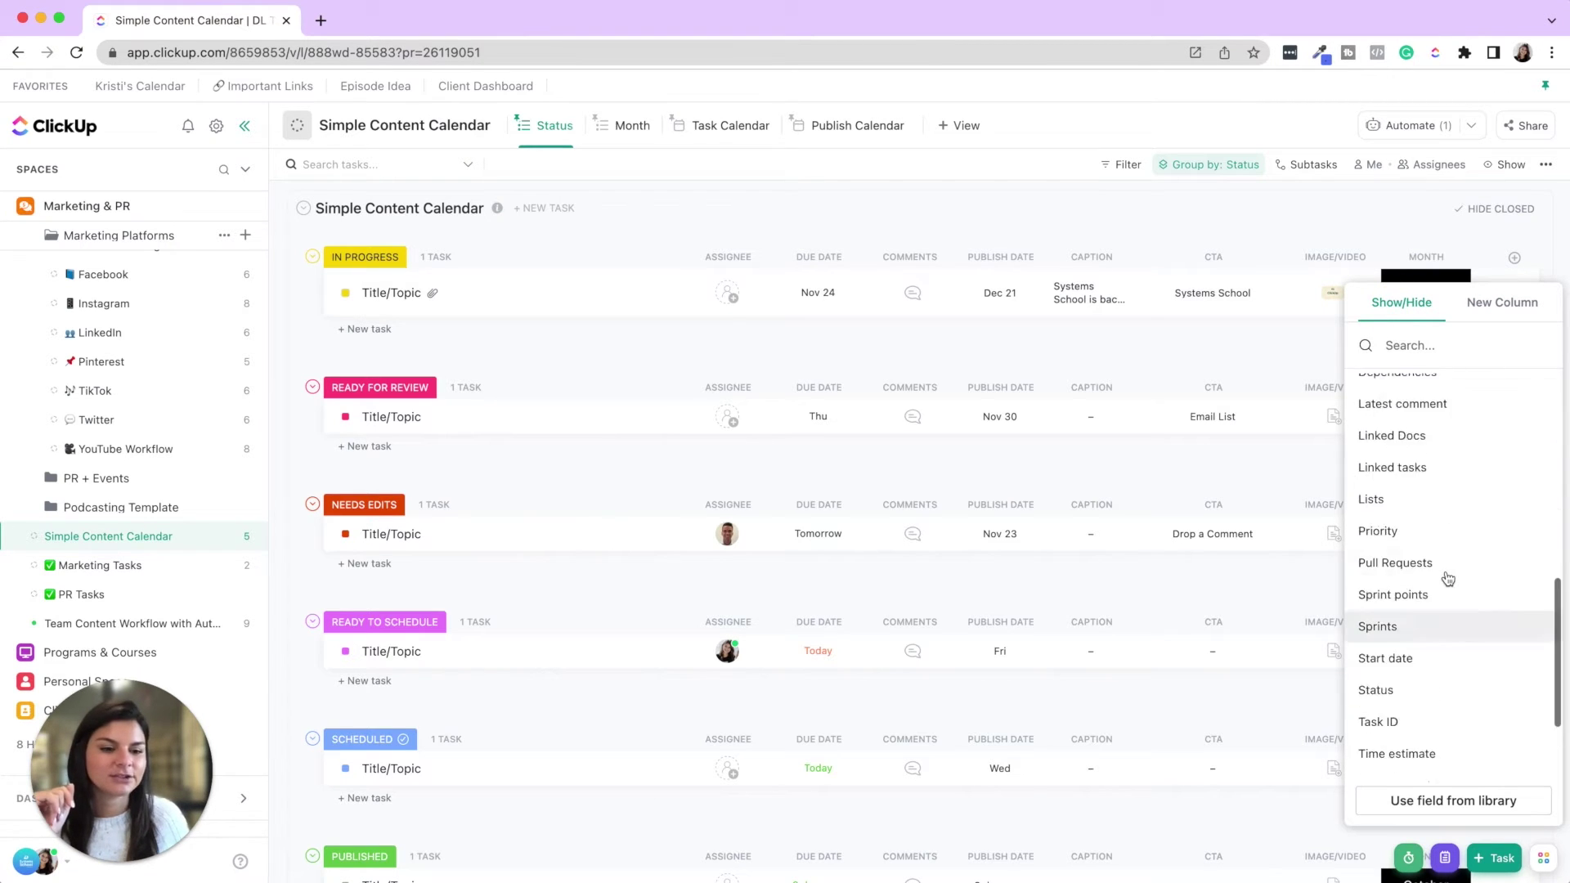
{"action": "scroll", "coordinate": [1445, 577], "scroll_direction": "up", "scroll_amount": 5}
{"action": "left_click", "coordinate": [1089, 220]}
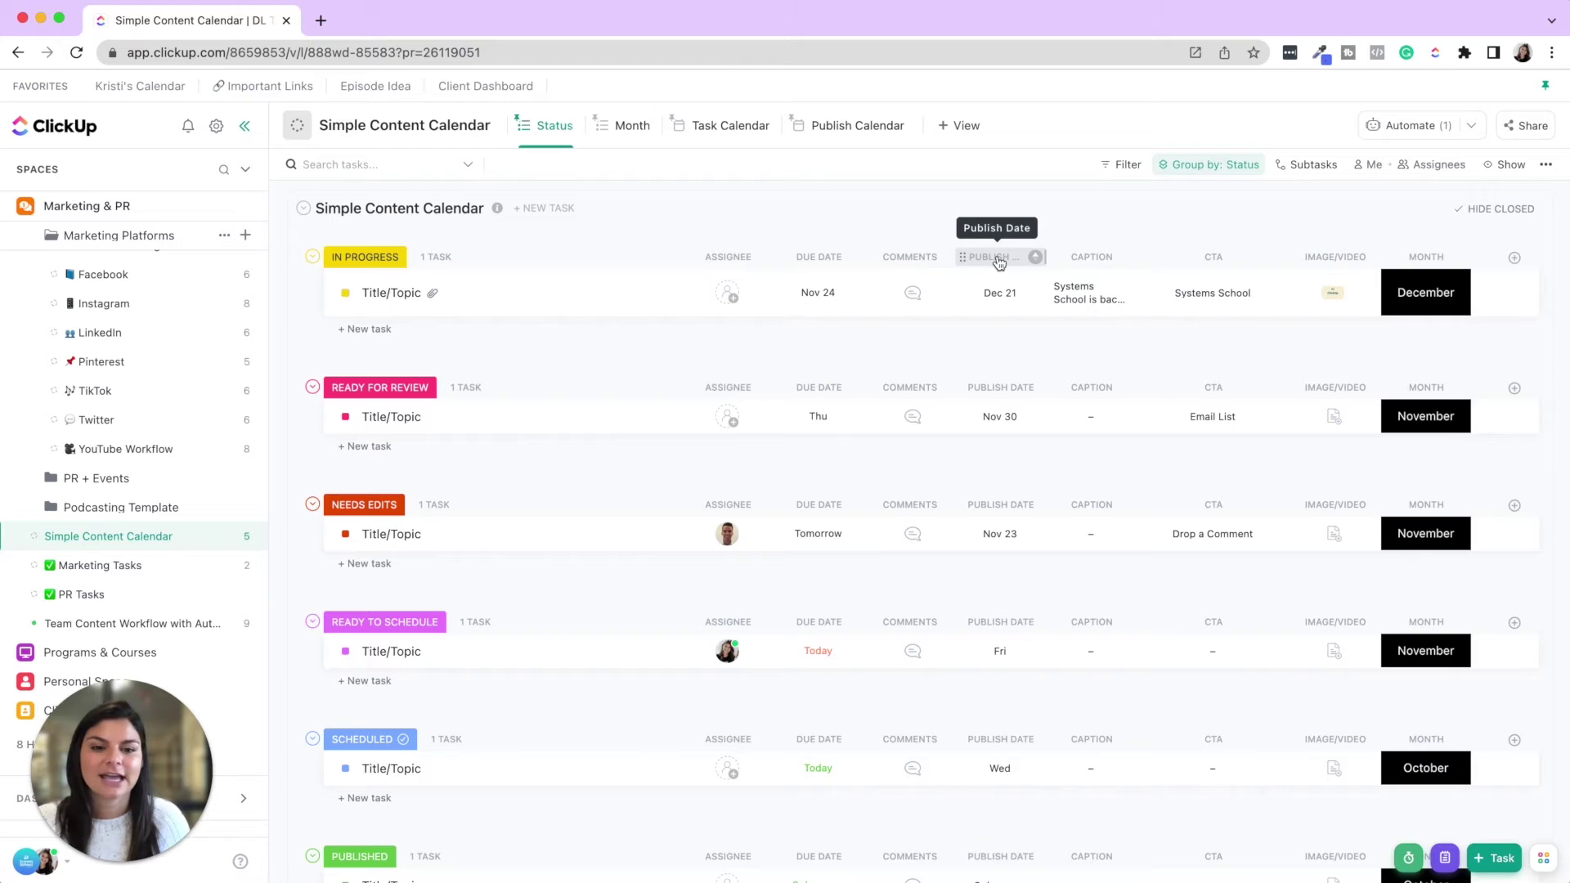
{"action": "left_click", "coordinate": [1513, 259]}
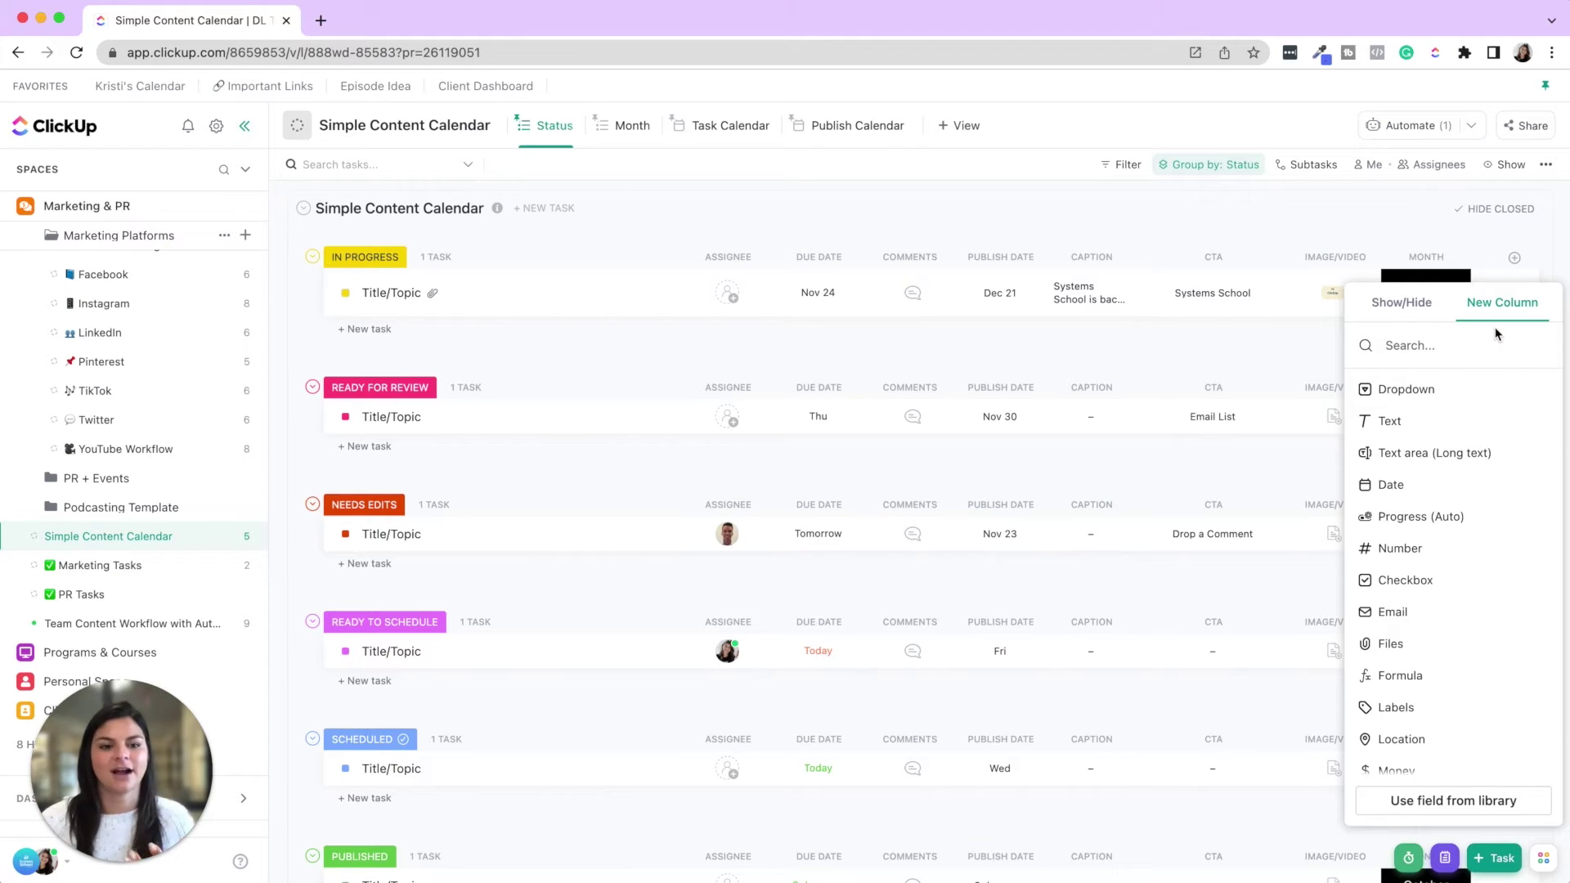
{"action": "left_click", "coordinate": [1034, 235]}
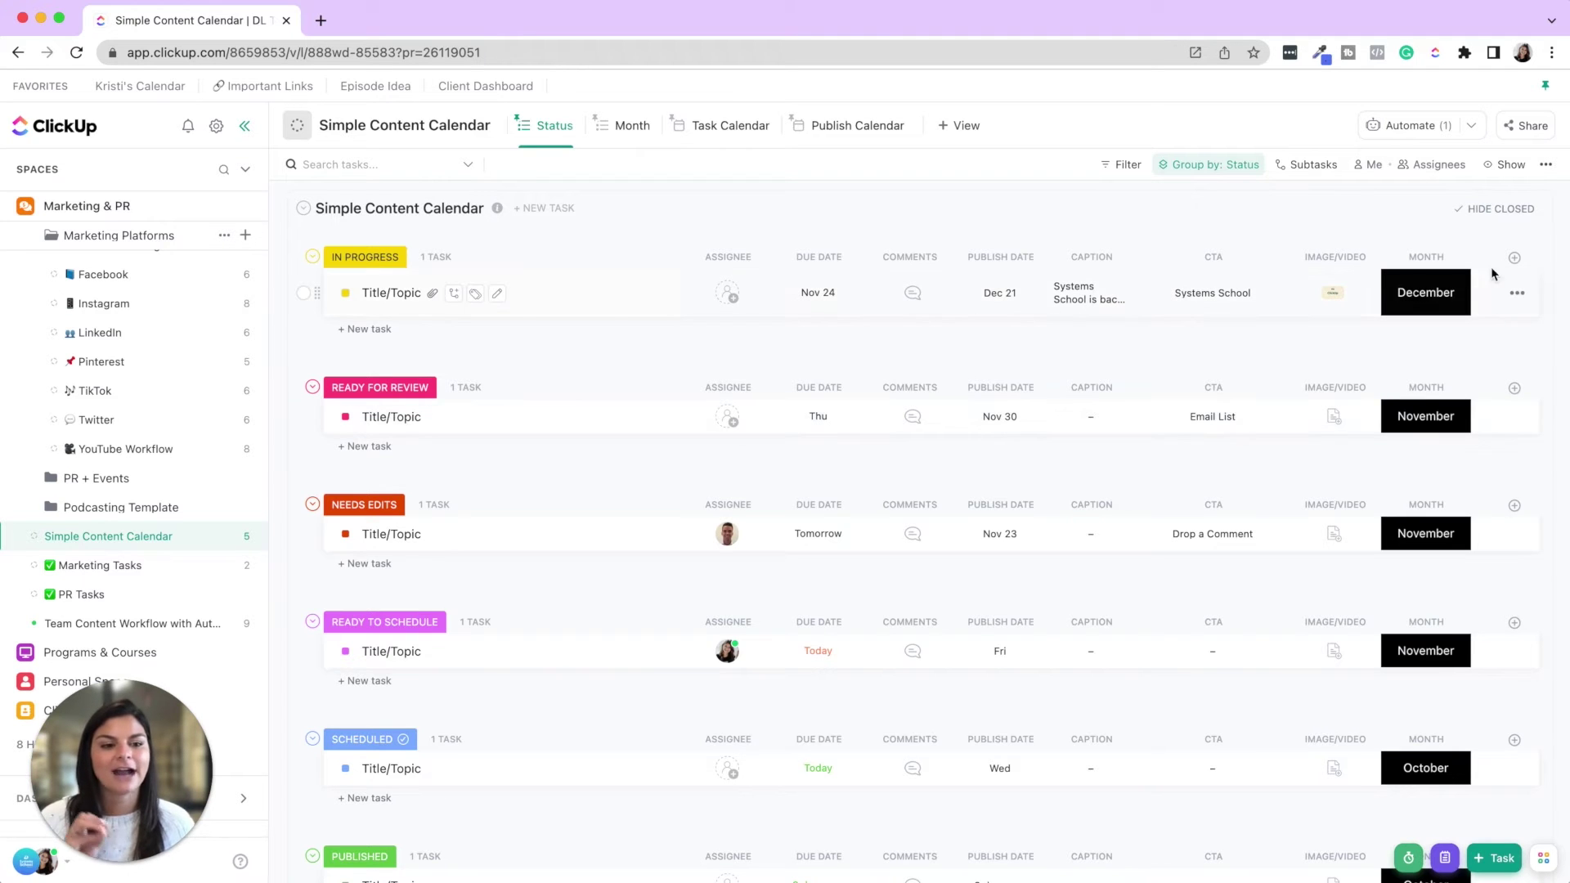
Open the In Progress task's details, reveal its empty custom fields, then close it.
{"action": "left_click", "coordinate": [386, 293]}
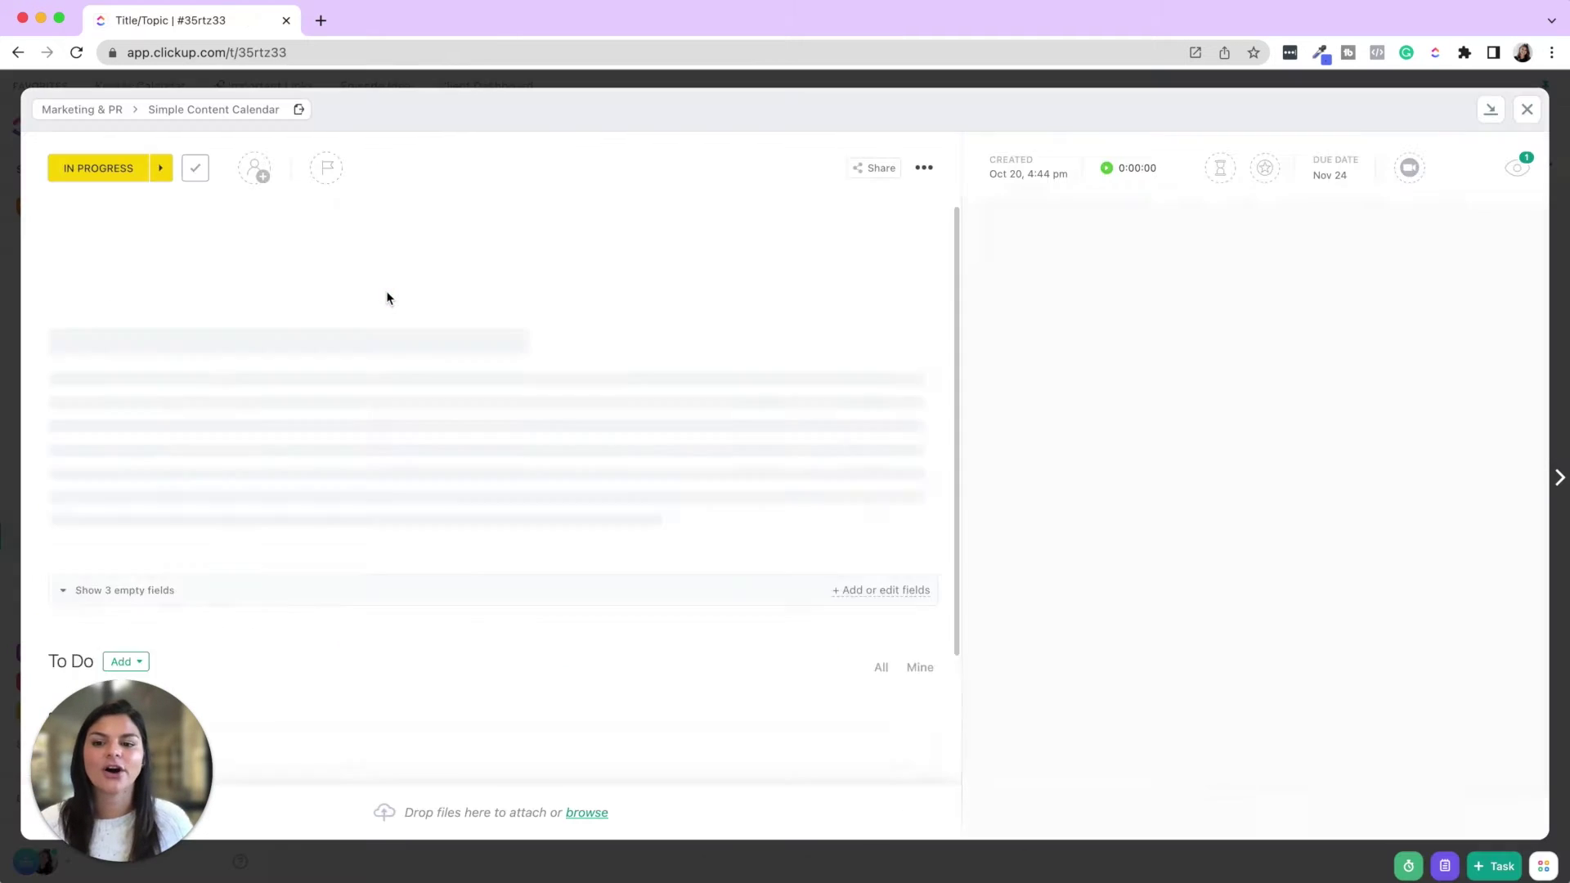
{"action": "scroll", "coordinate": [408, 502], "scroll_direction": "down", "scroll_amount": 5}
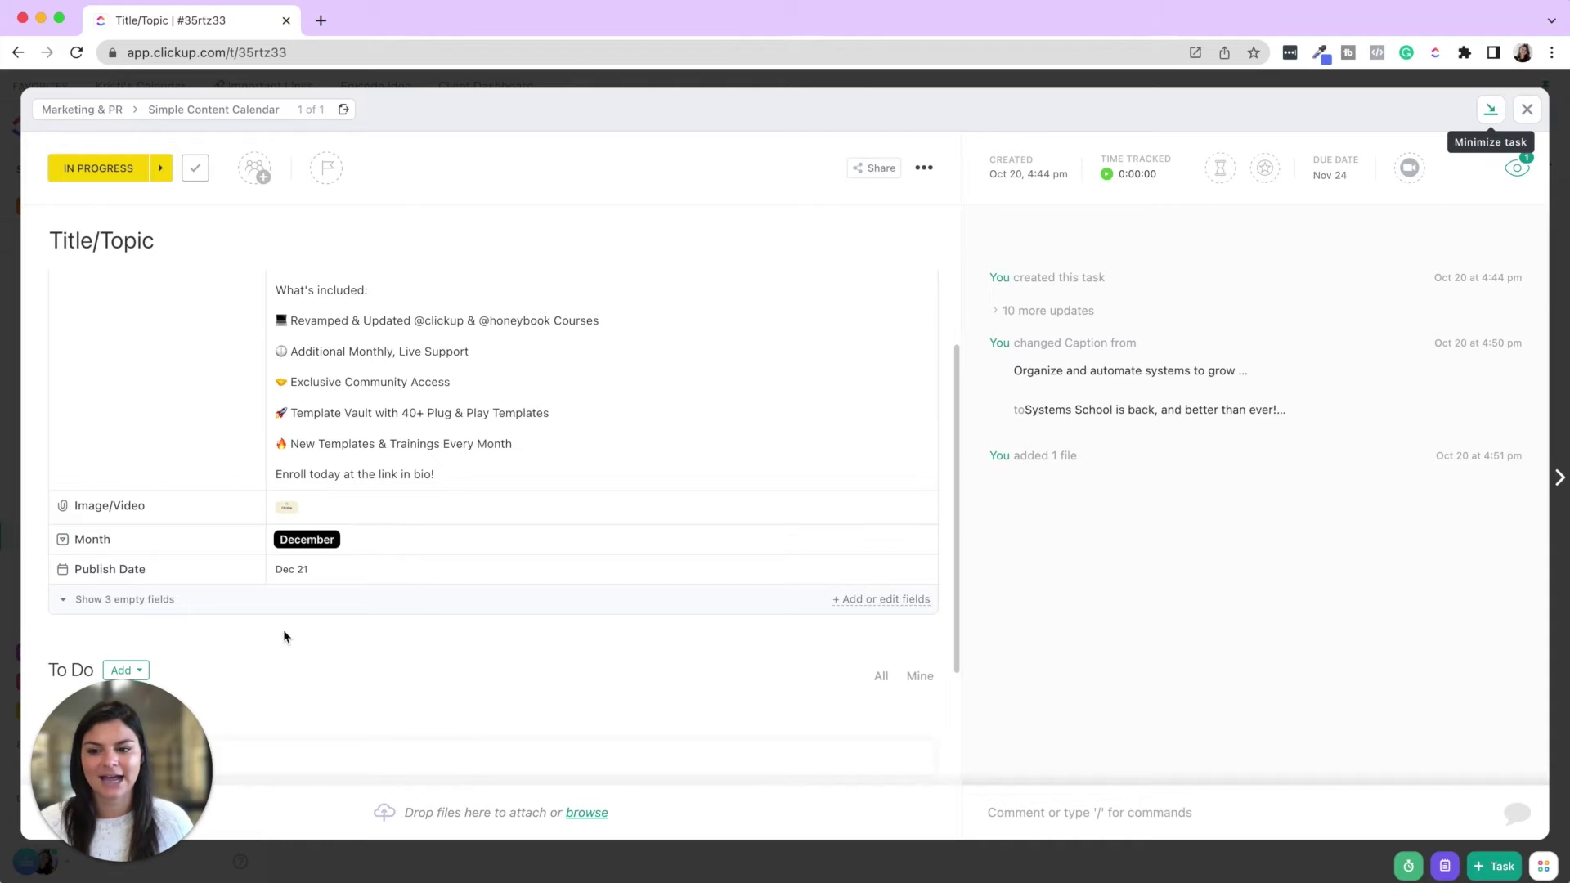
{"action": "left_click", "coordinate": [115, 600]}
{"action": "scroll", "coordinate": [347, 599], "scroll_direction": "down", "scroll_amount": 3}
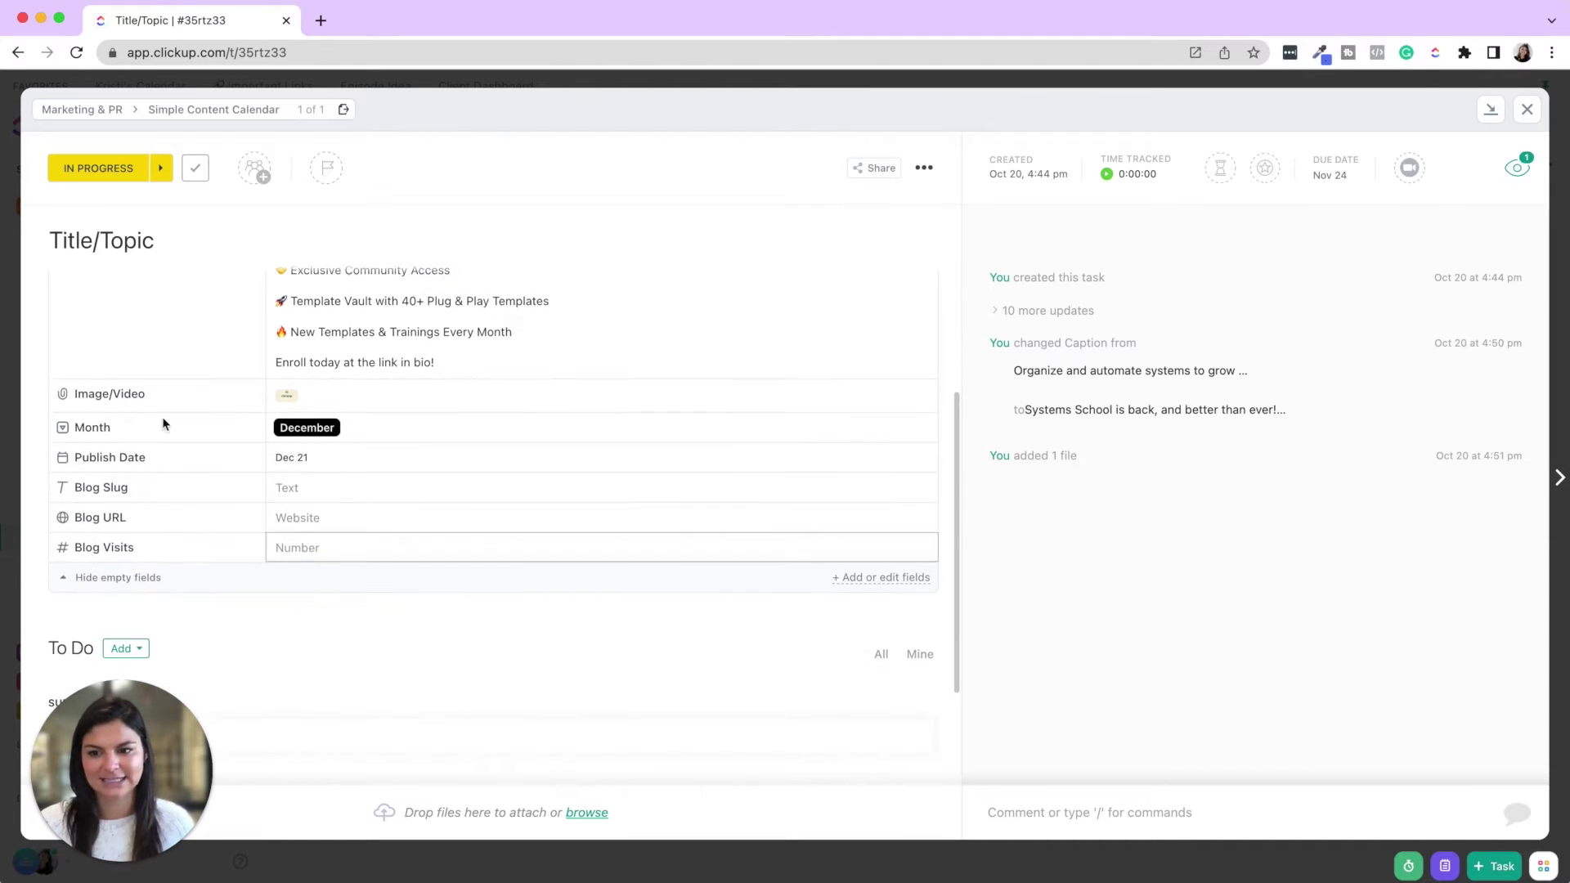
{"action": "scroll", "coordinate": [279, 499], "scroll_direction": "up", "scroll_amount": 5}
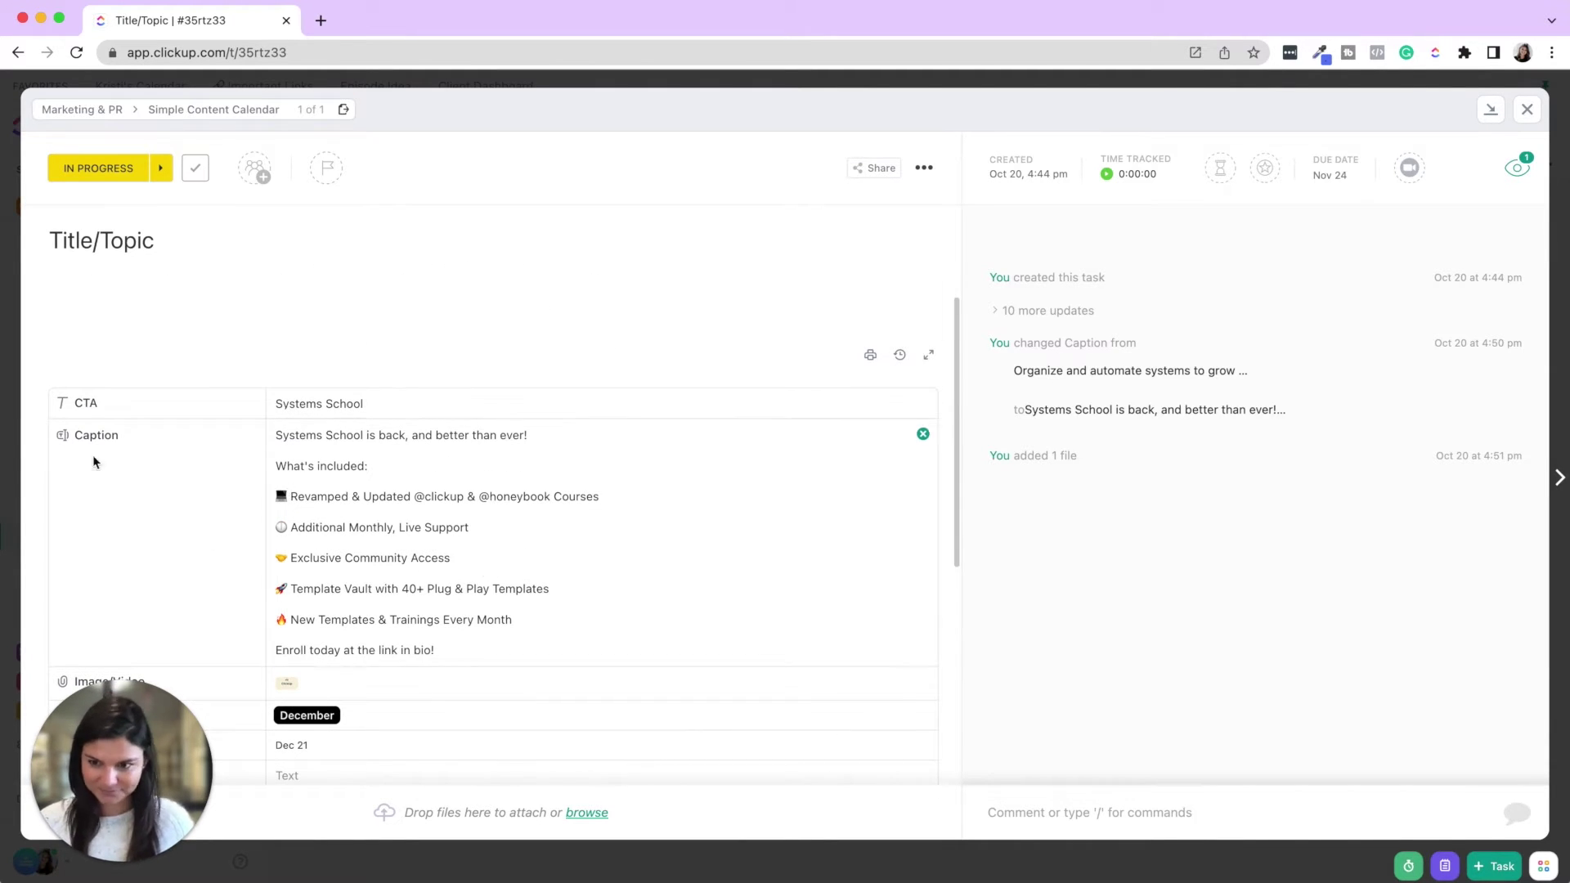
{"action": "left_click", "coordinate": [1526, 108]}
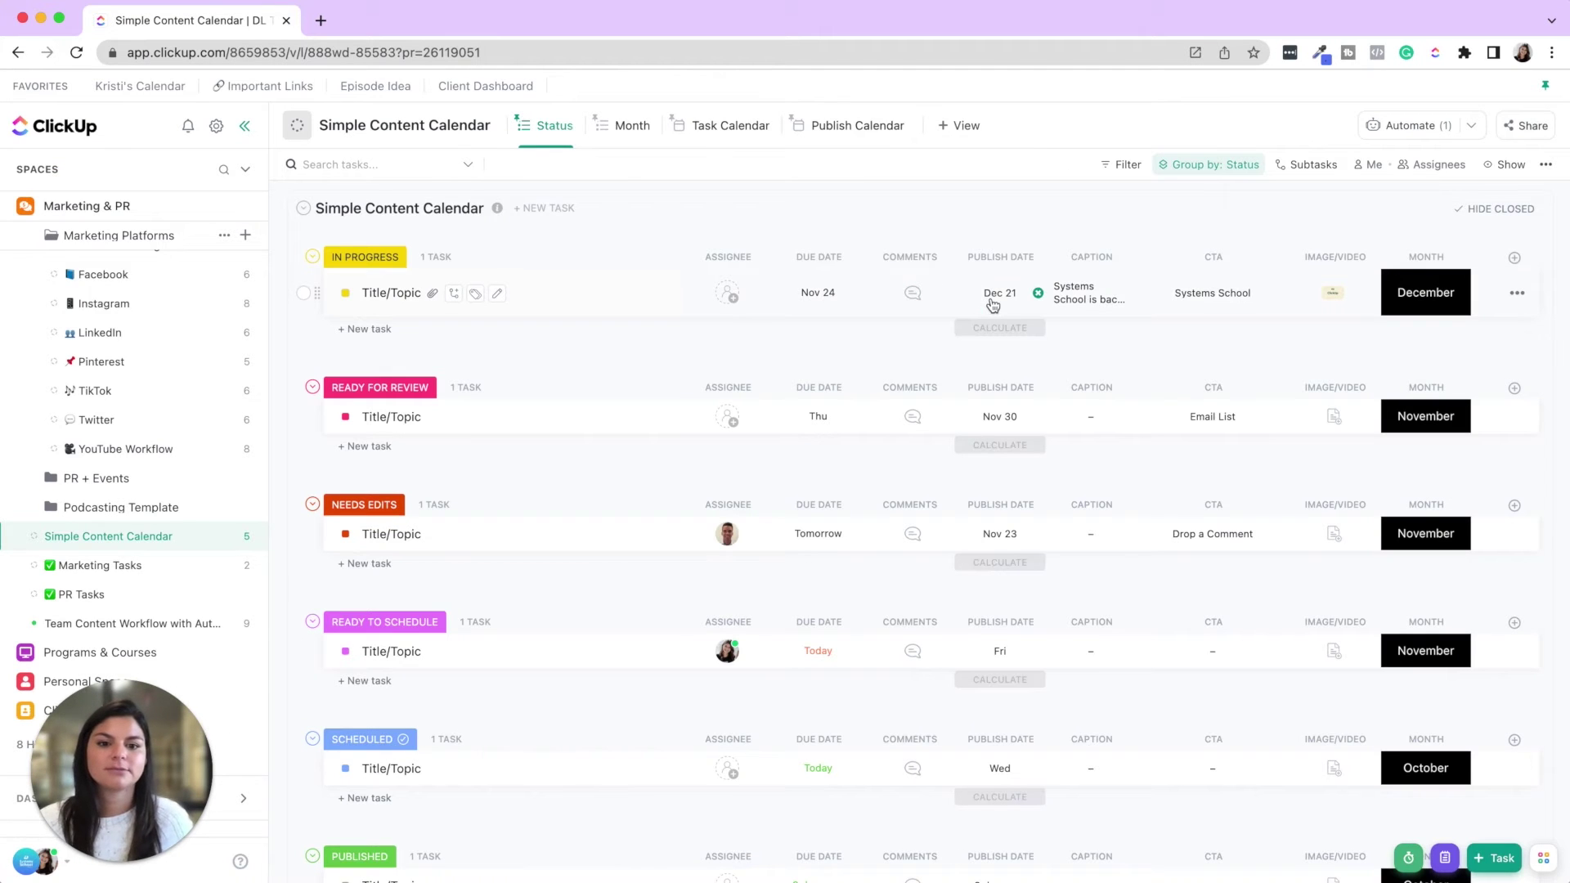
Check the Dec 21 publish date picker, then bring up the New Column field types.
{"action": "left_click", "coordinate": [994, 296]}
{"action": "left_click", "coordinate": [1087, 229]}
{"action": "left_click", "coordinate": [1514, 258]}
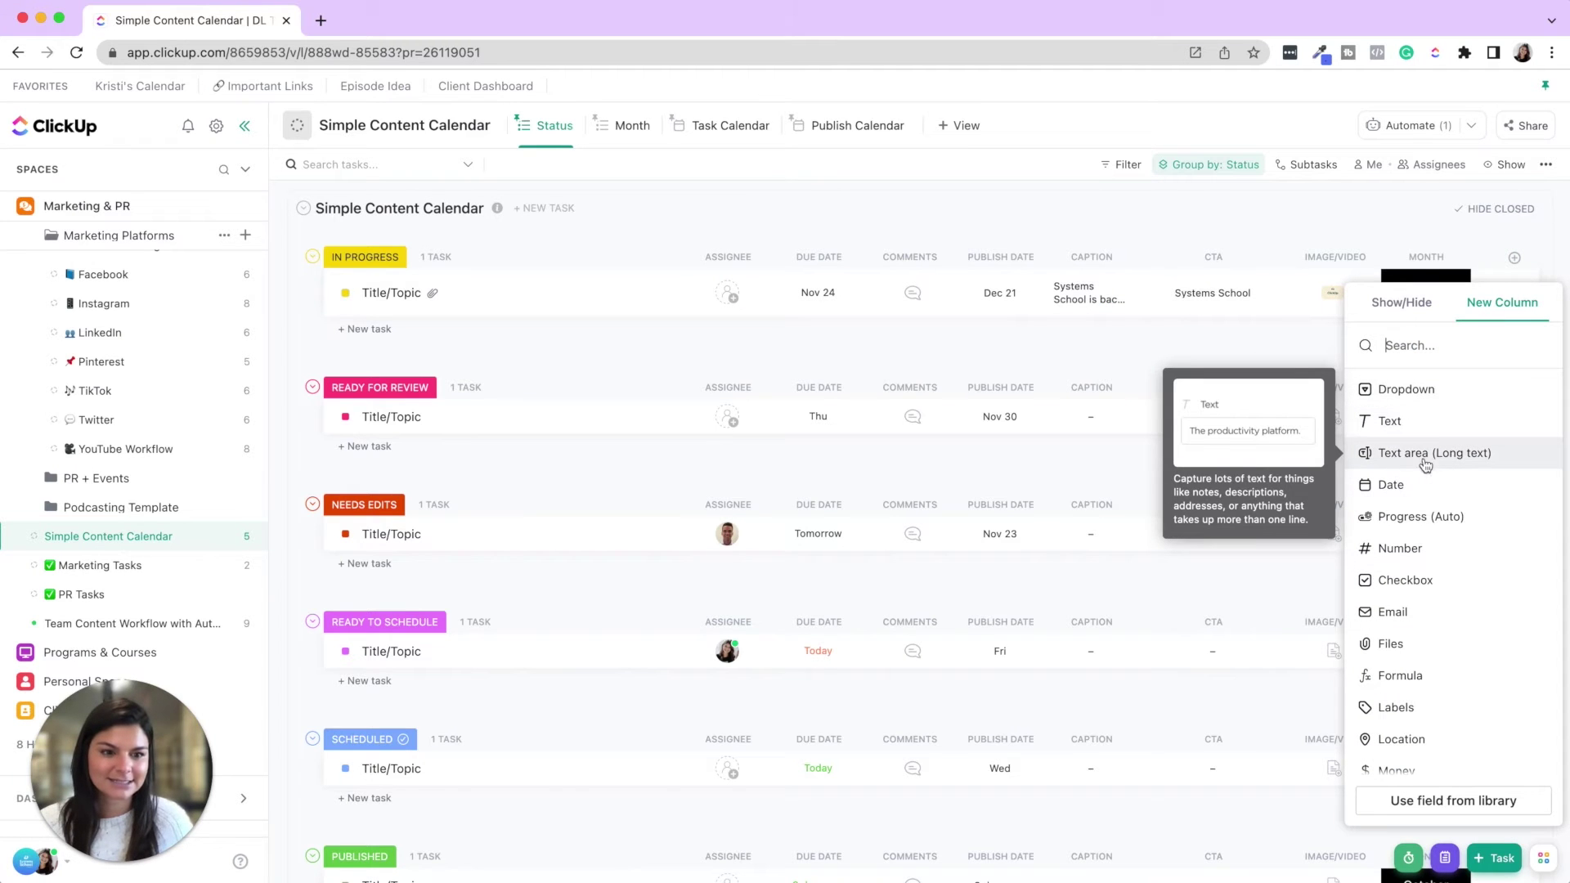
Expand the first task's full caption and select its Systems School CTA text.
{"action": "left_click", "coordinate": [1244, 229]}
{"action": "left_click", "coordinate": [1092, 301]}
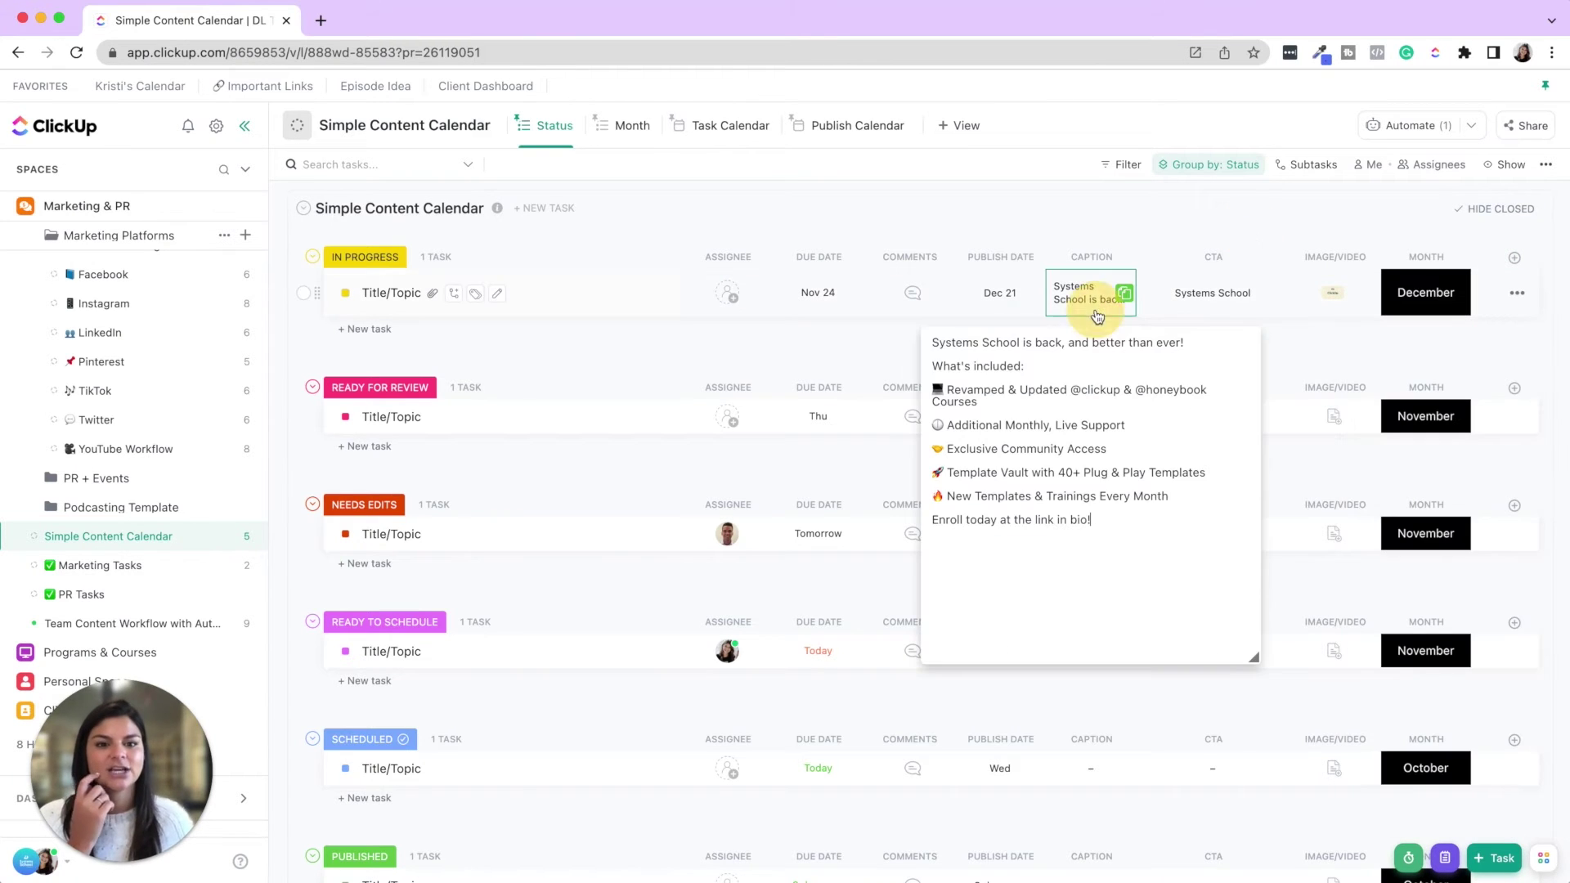
{"action": "left_click", "coordinate": [1185, 297]}
{"action": "left_click", "coordinate": [1221, 297]}
{"action": "triple_click", "coordinate": [1223, 297]}
{"action": "left_click", "coordinate": [1283, 223]}
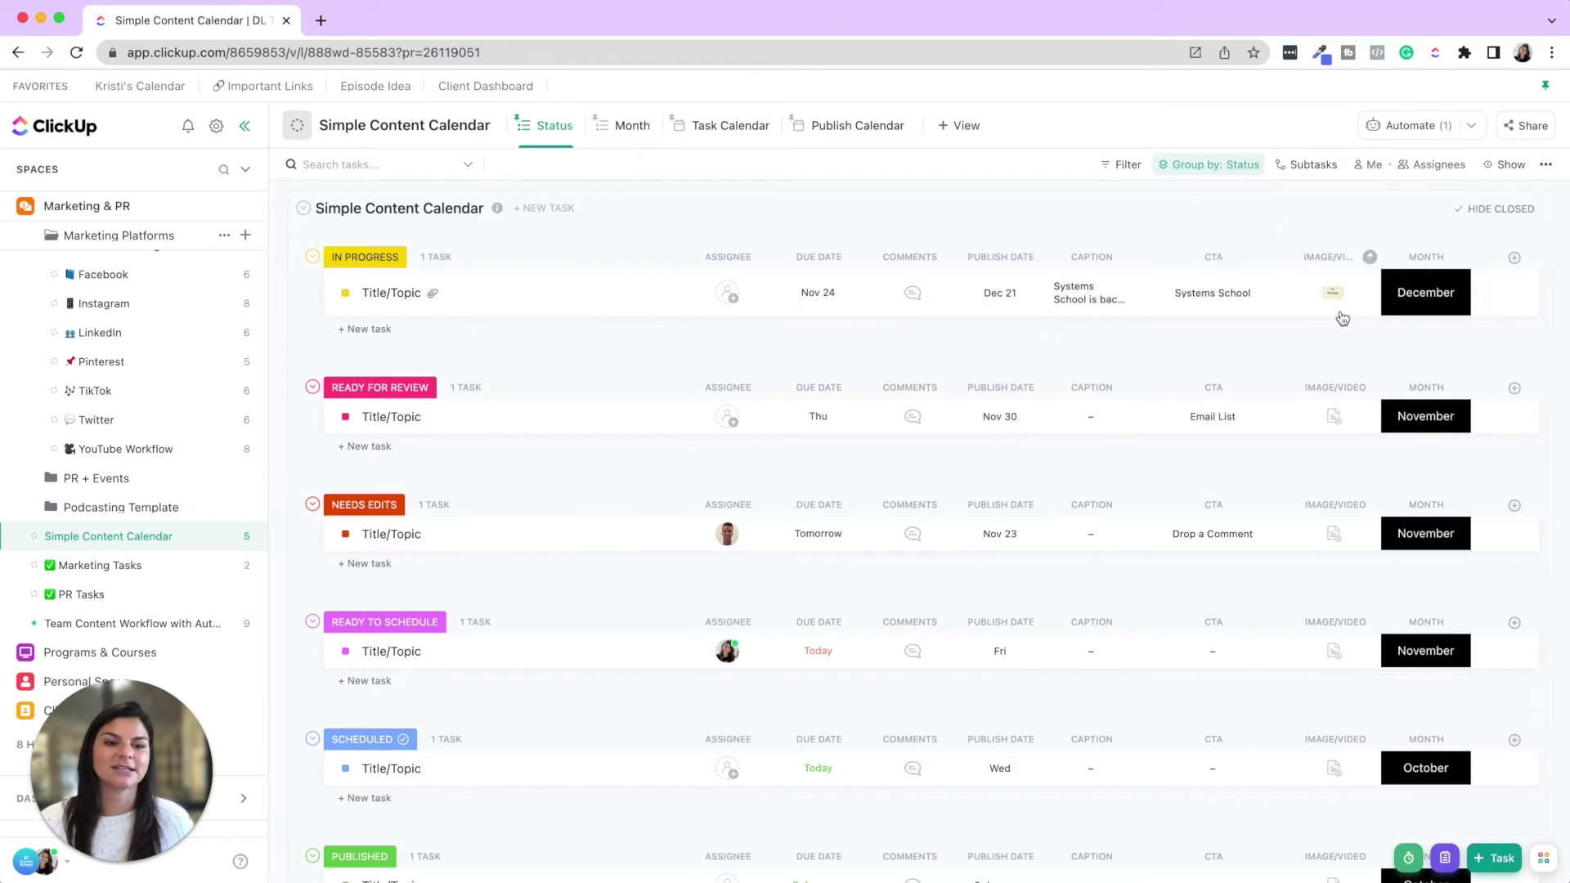
Preview the first task's attached ClickUp image, also checking Ready for Review's attachment options.
{"action": "left_click", "coordinate": [1514, 259]}
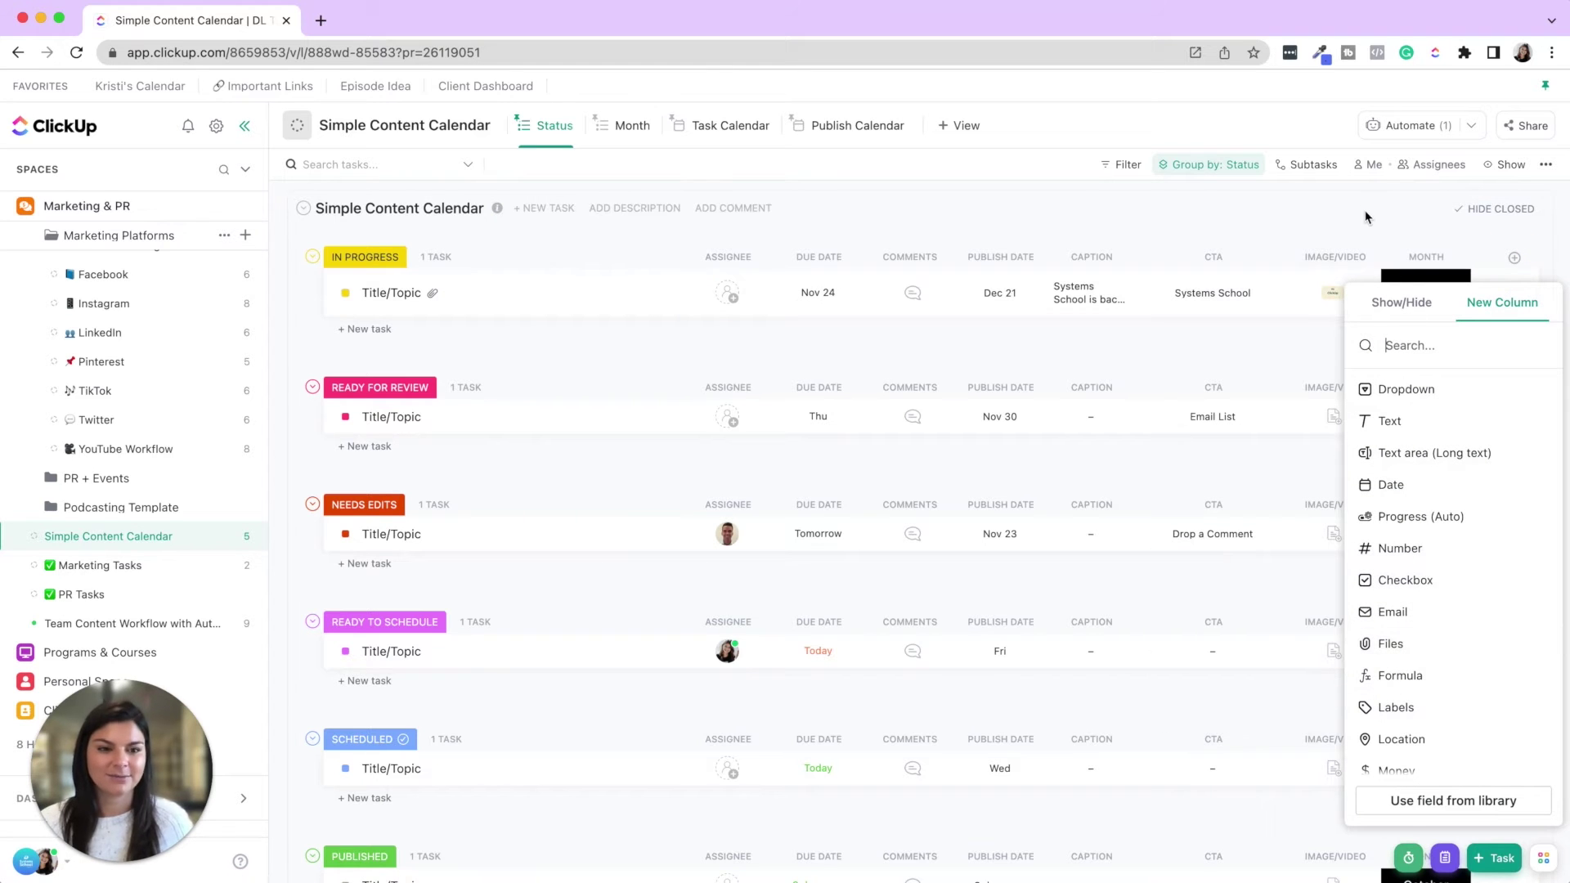
{"action": "left_click", "coordinate": [1337, 235]}
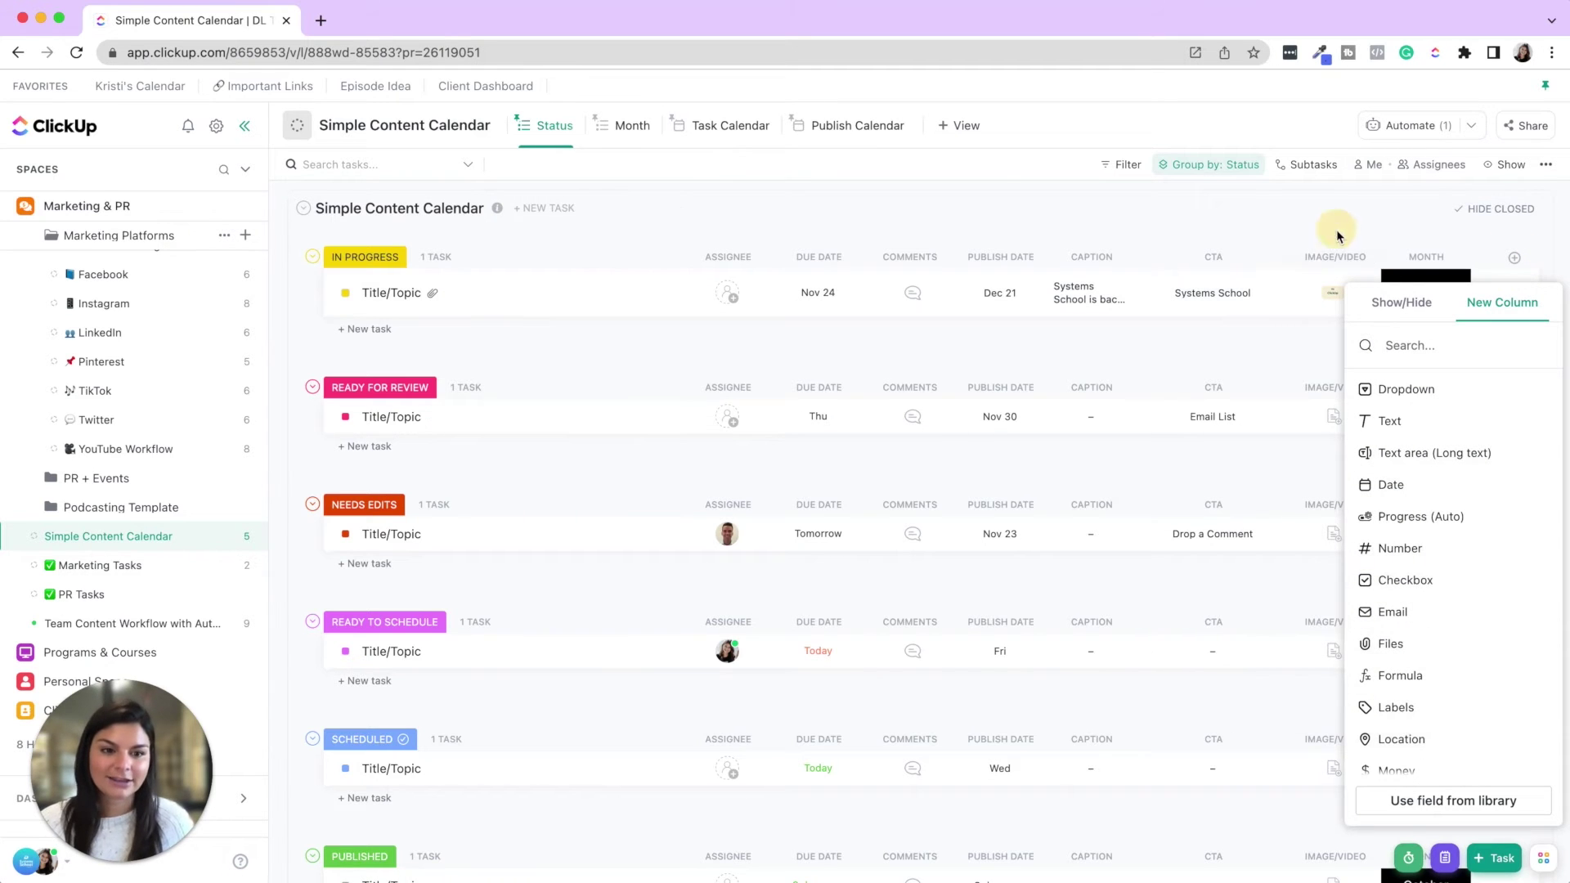
{"action": "left_click", "coordinate": [1330, 295]}
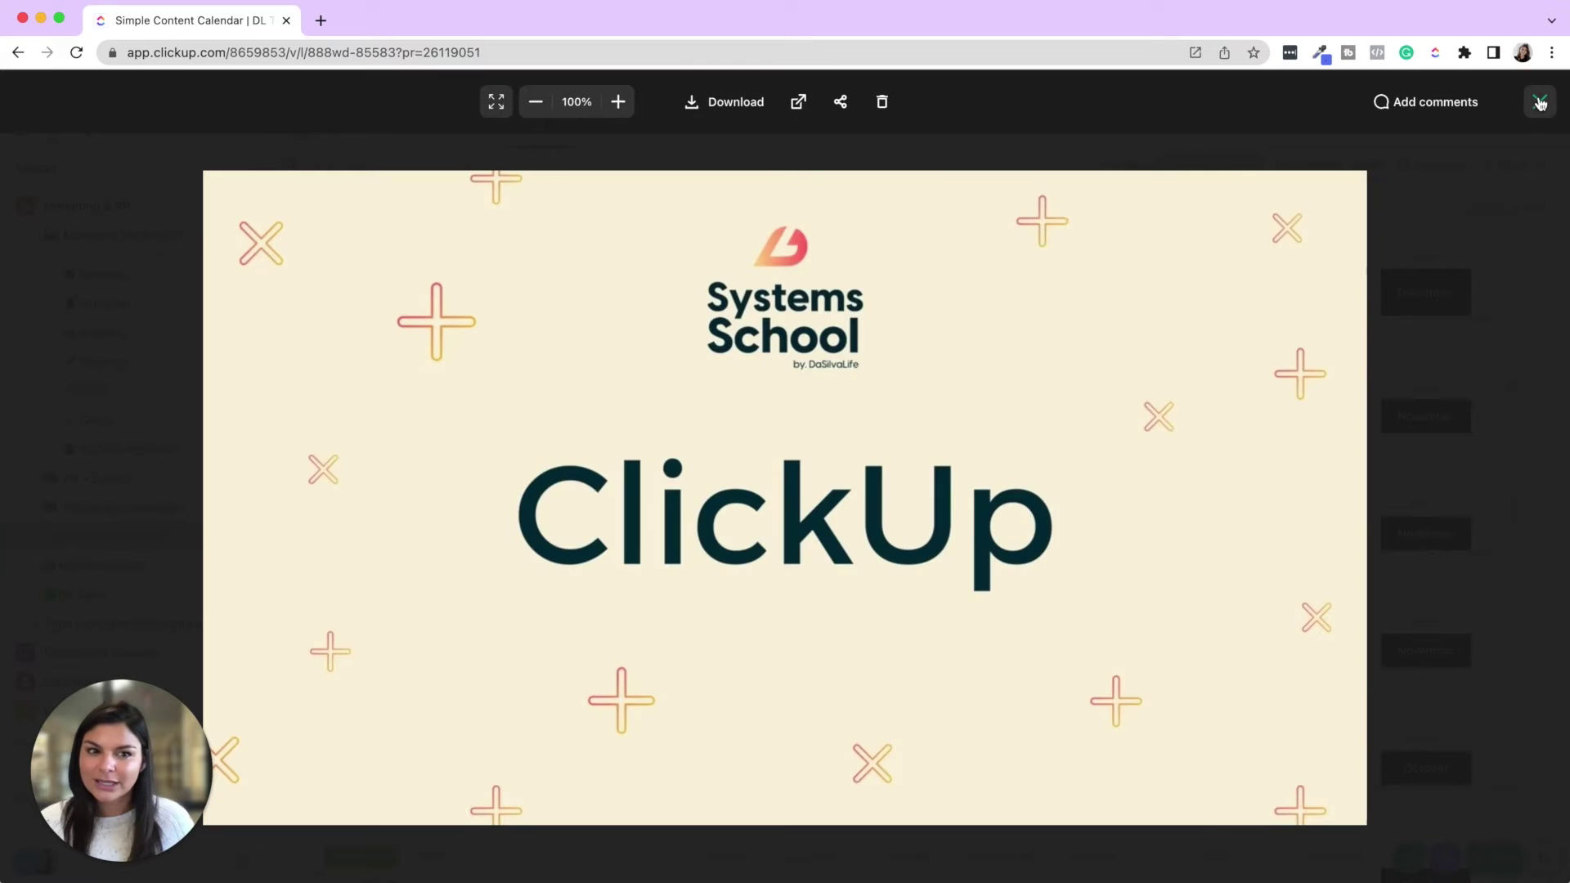
{"action": "left_click", "coordinate": [1539, 102]}
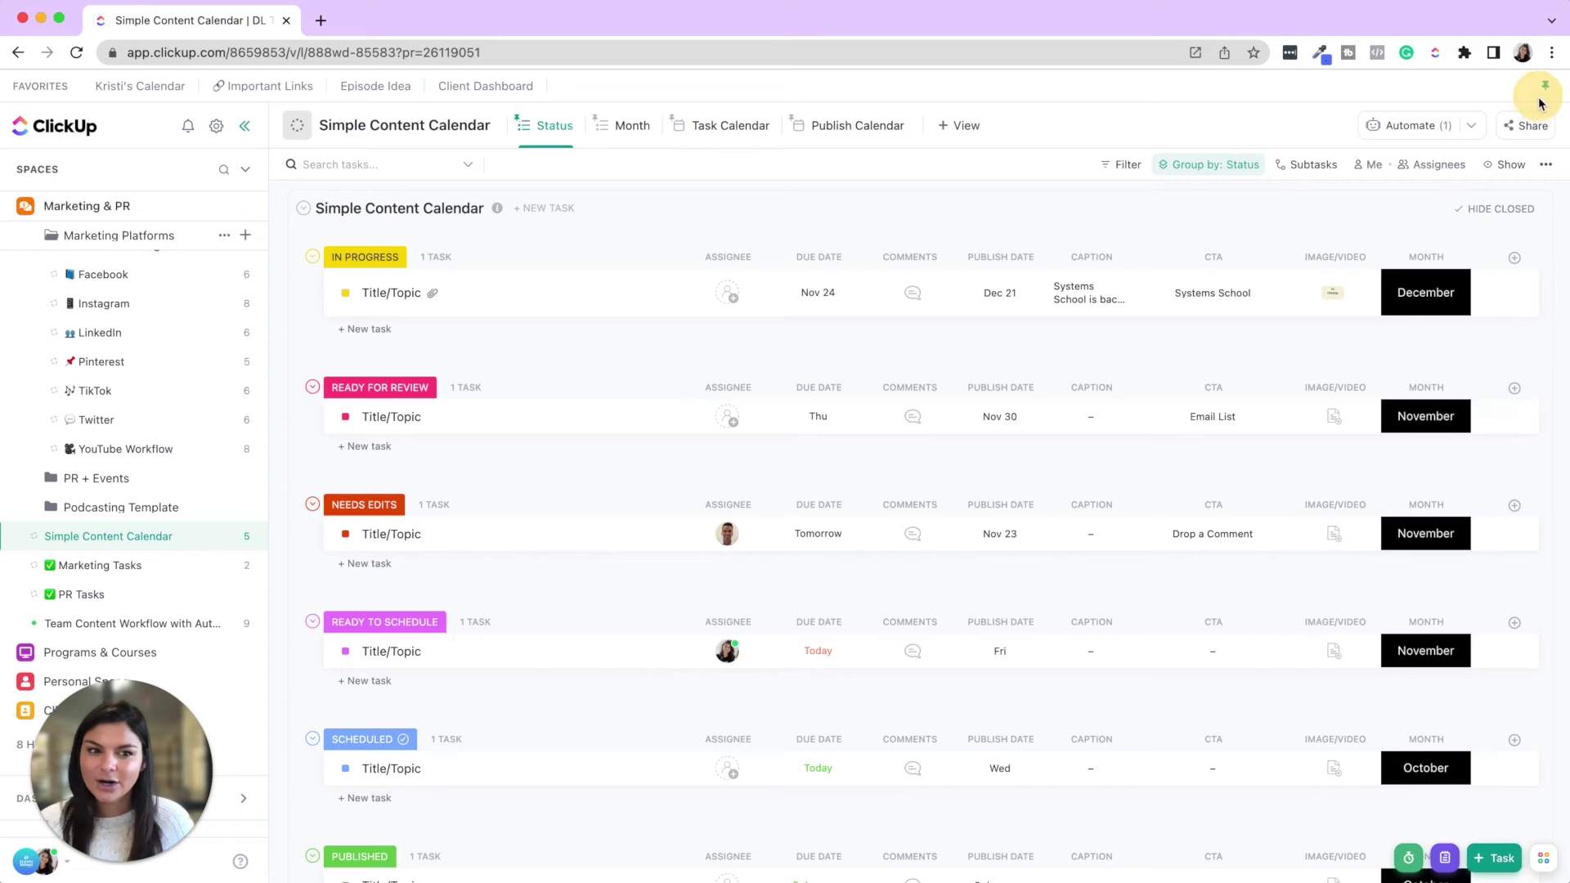
{"action": "left_click", "coordinate": [1333, 417]}
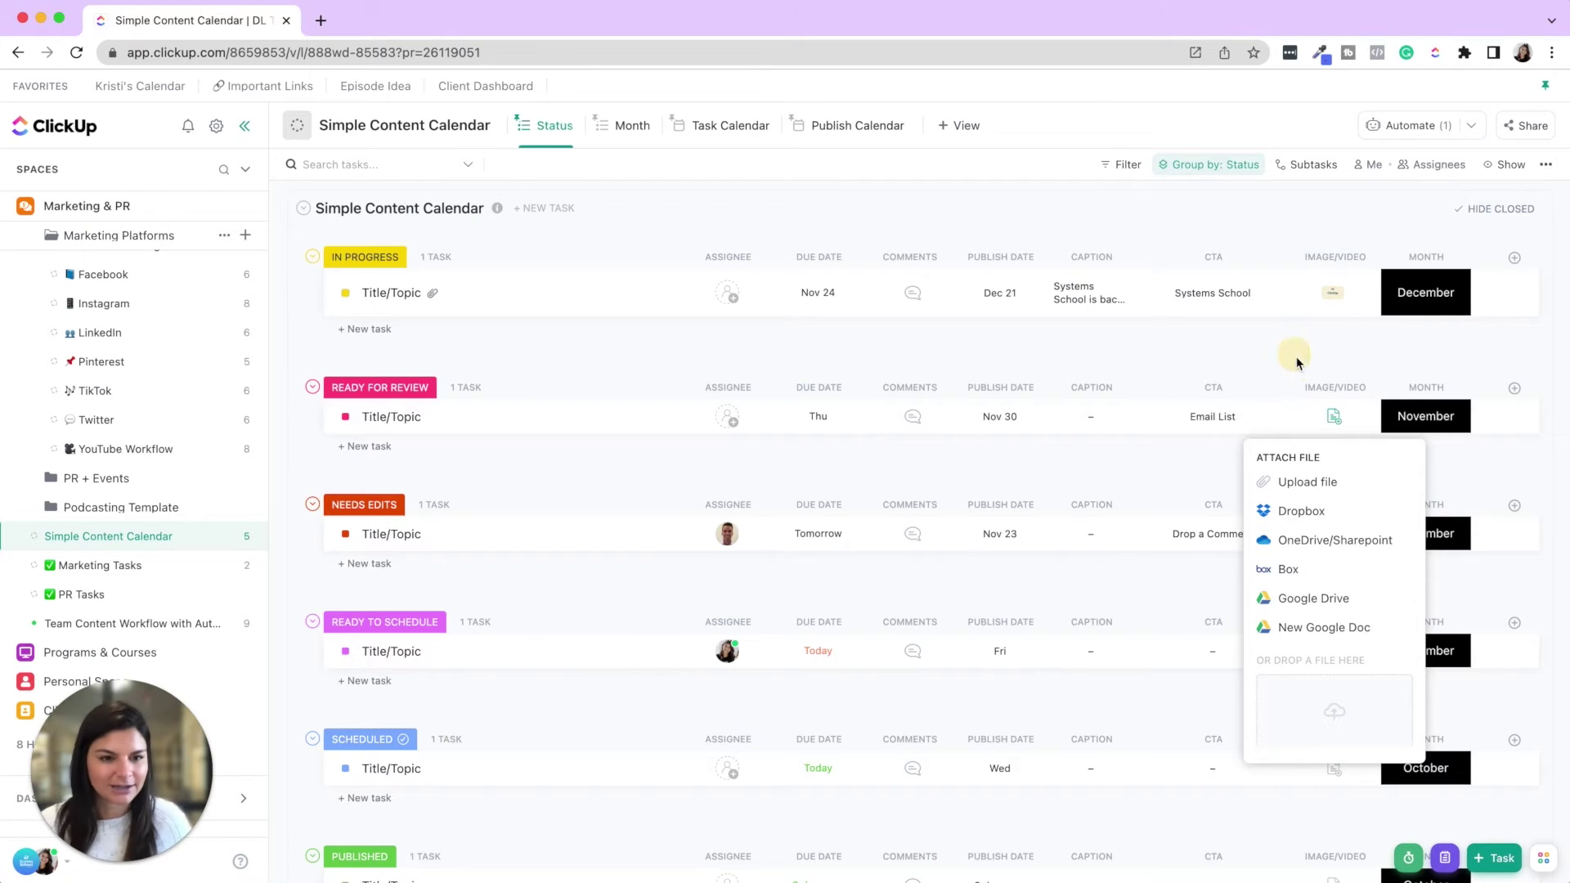
{"action": "left_click", "coordinate": [1333, 295]}
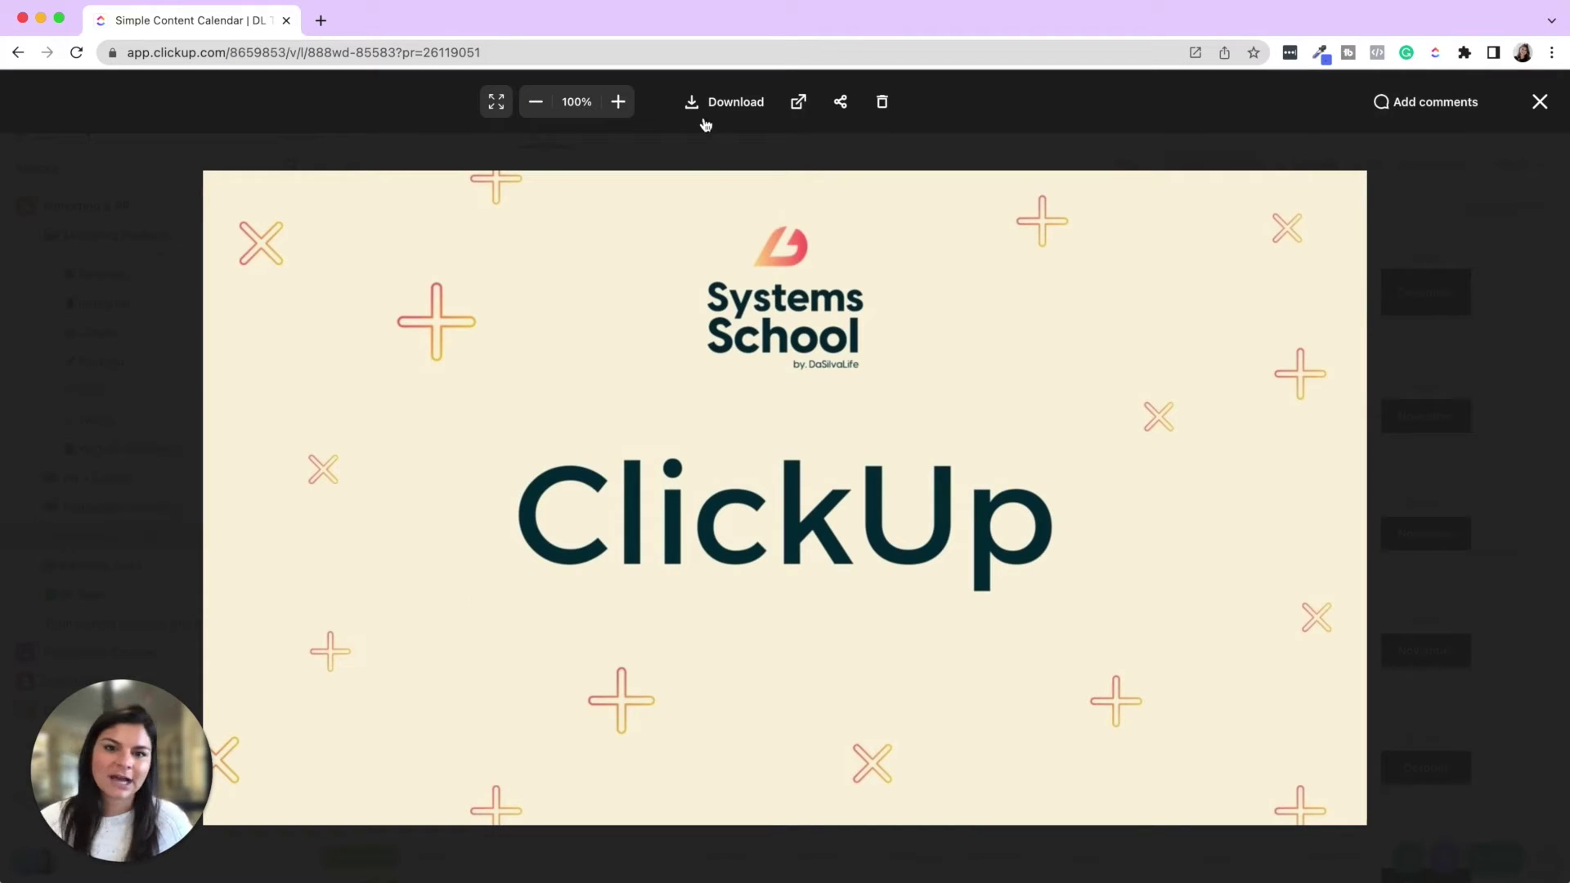
{"action": "left_click", "coordinate": [1540, 101]}
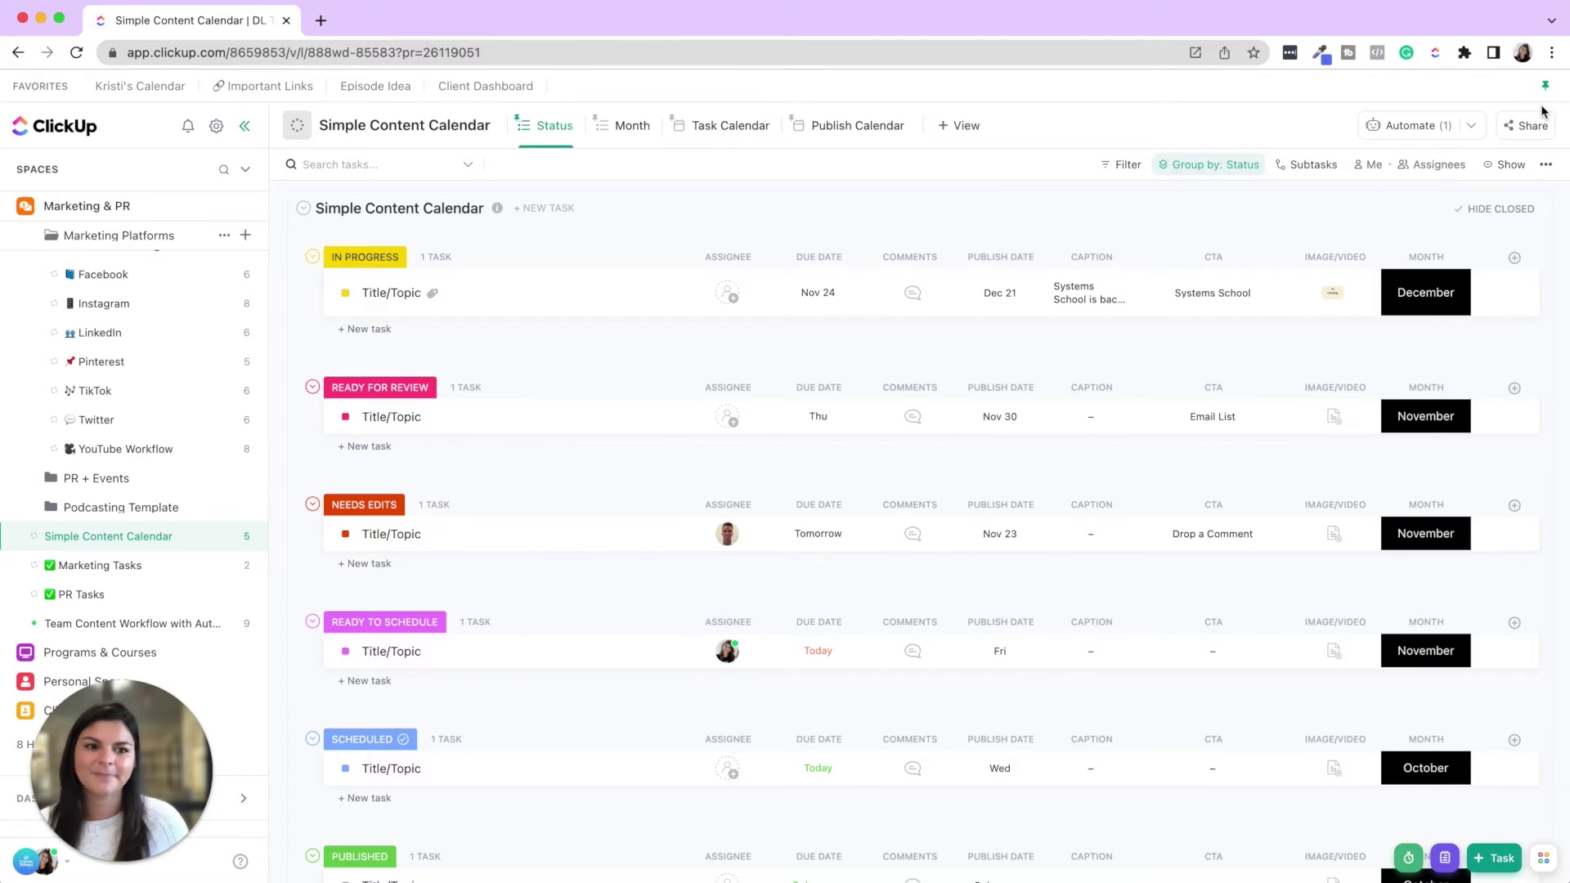
{"action": "left_click", "coordinate": [1438, 304]}
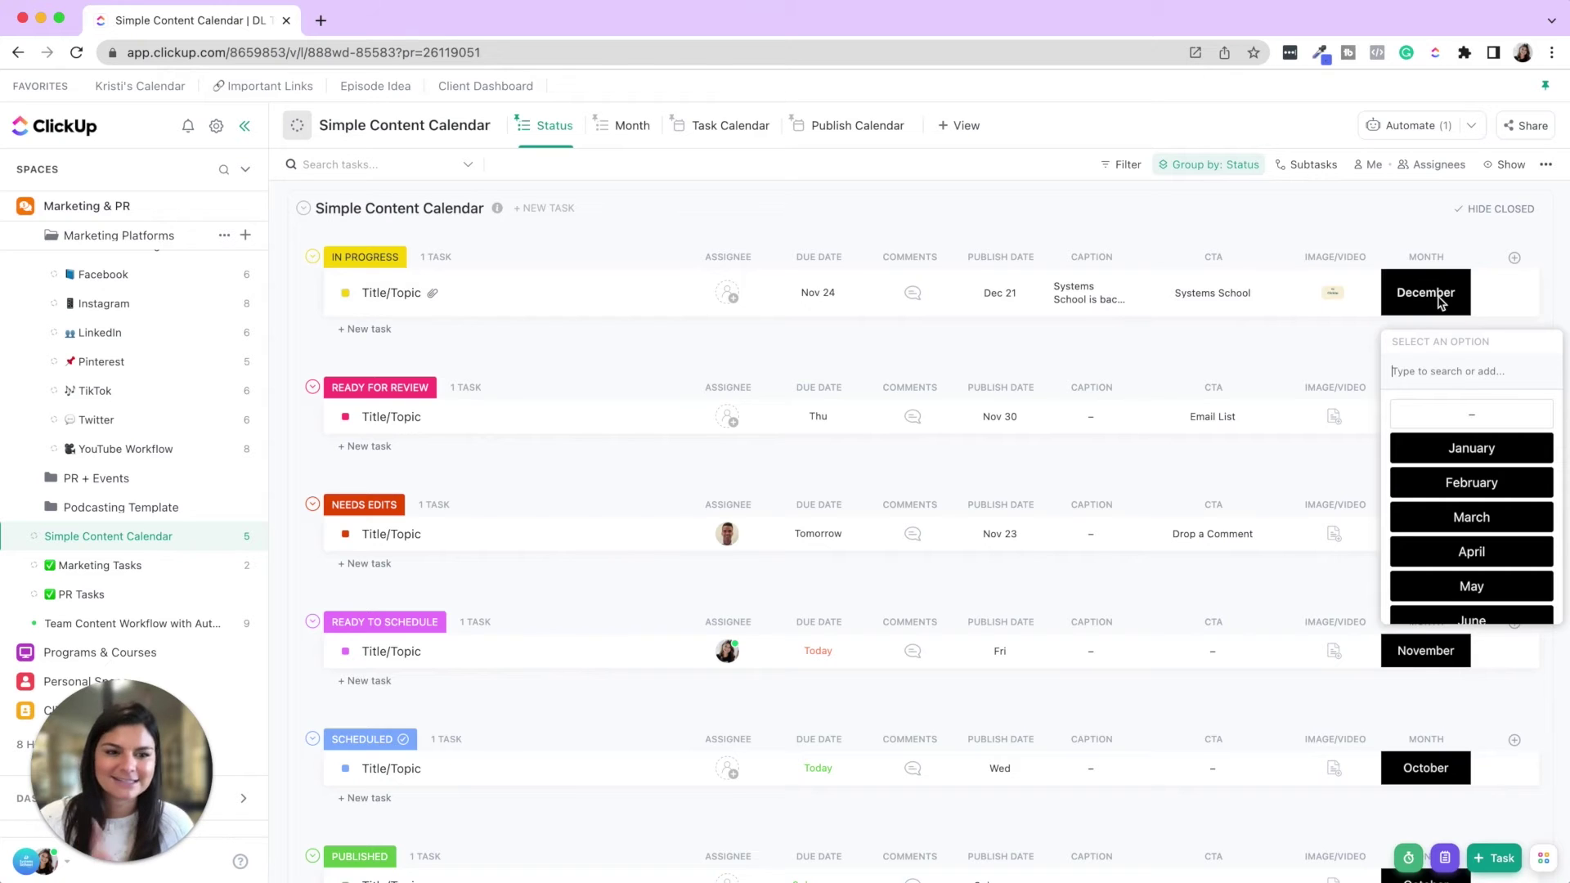
{"action": "scroll", "coordinate": [1486, 449], "scroll_direction": "down", "scroll_amount": 5}
{"action": "scroll", "coordinate": [1489, 459], "scroll_direction": "up", "scroll_amount": 5}
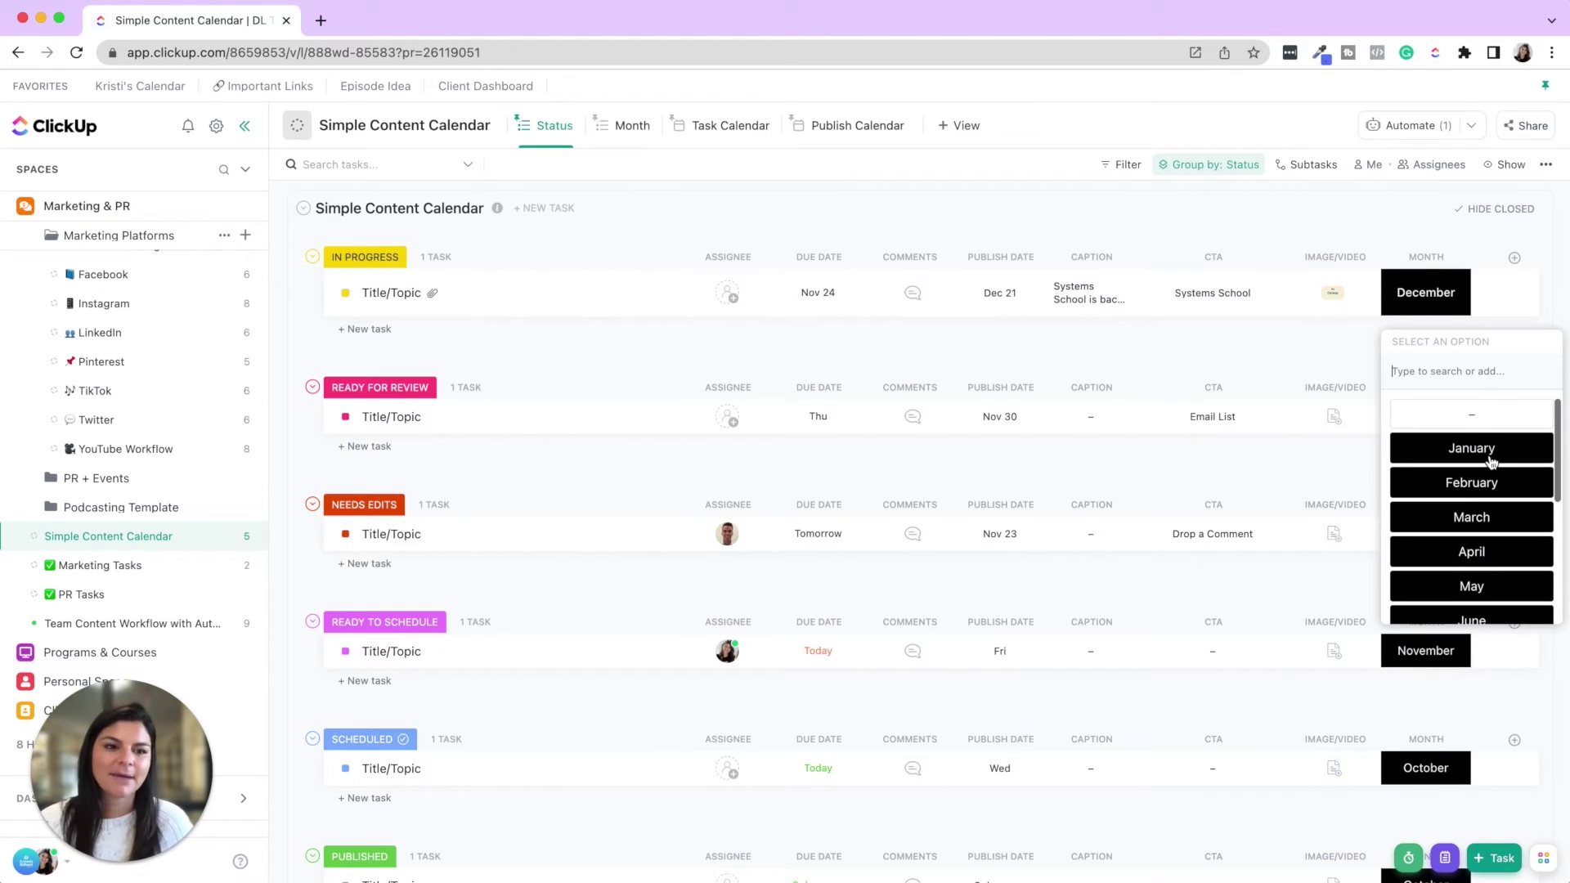
{"action": "scroll", "coordinate": [1531, 444], "scroll_direction": "down", "scroll_amount": 5}
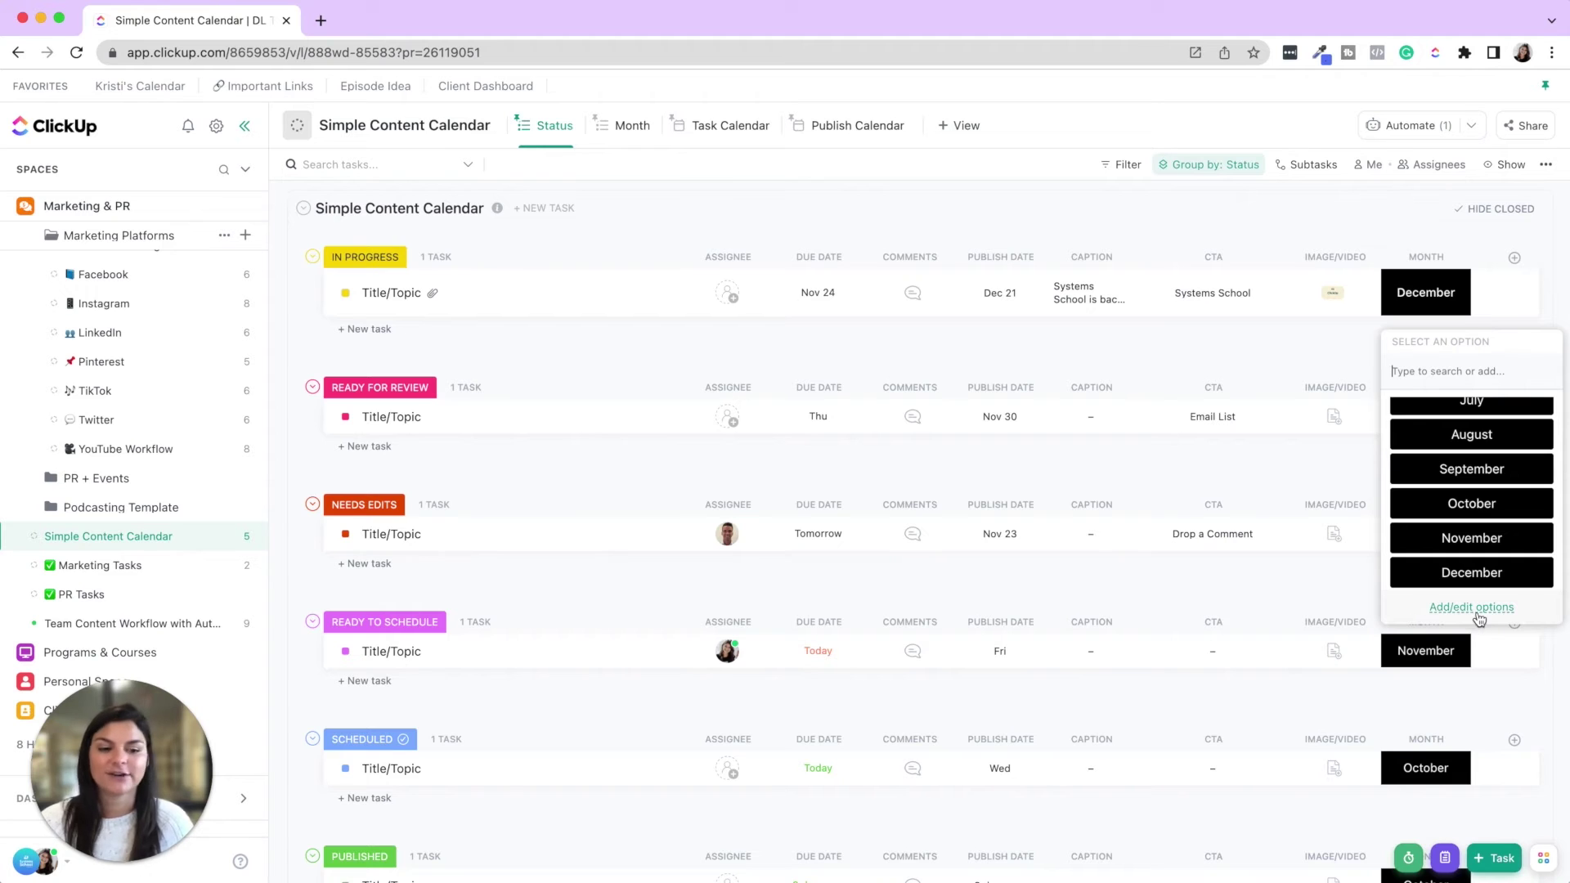
{"action": "left_click", "coordinate": [1496, 237]}
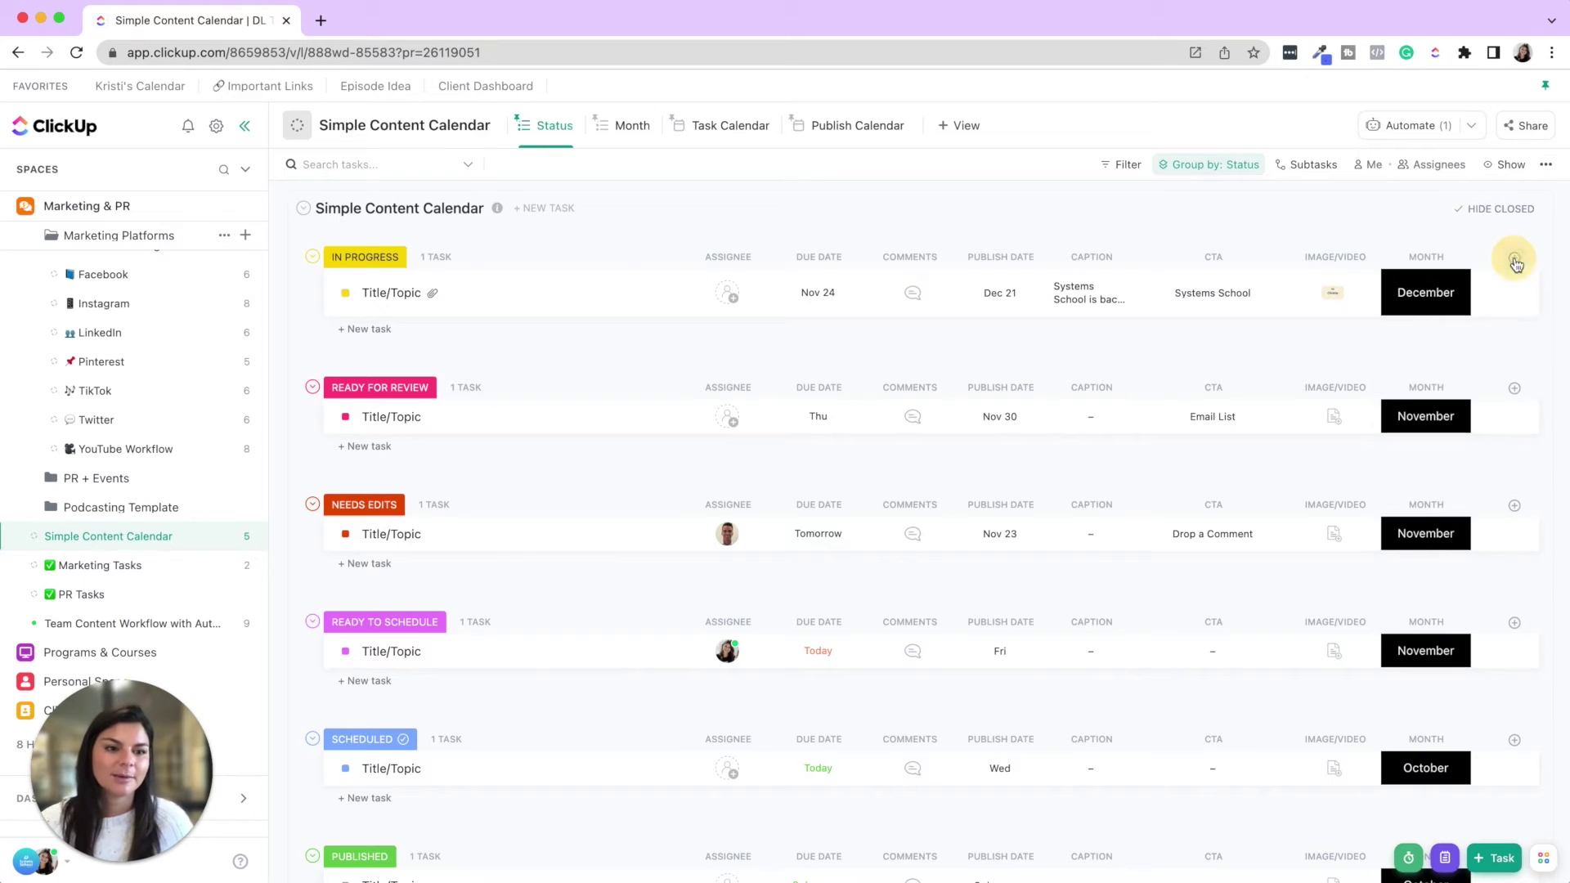
{"action": "left_click", "coordinate": [1514, 257]}
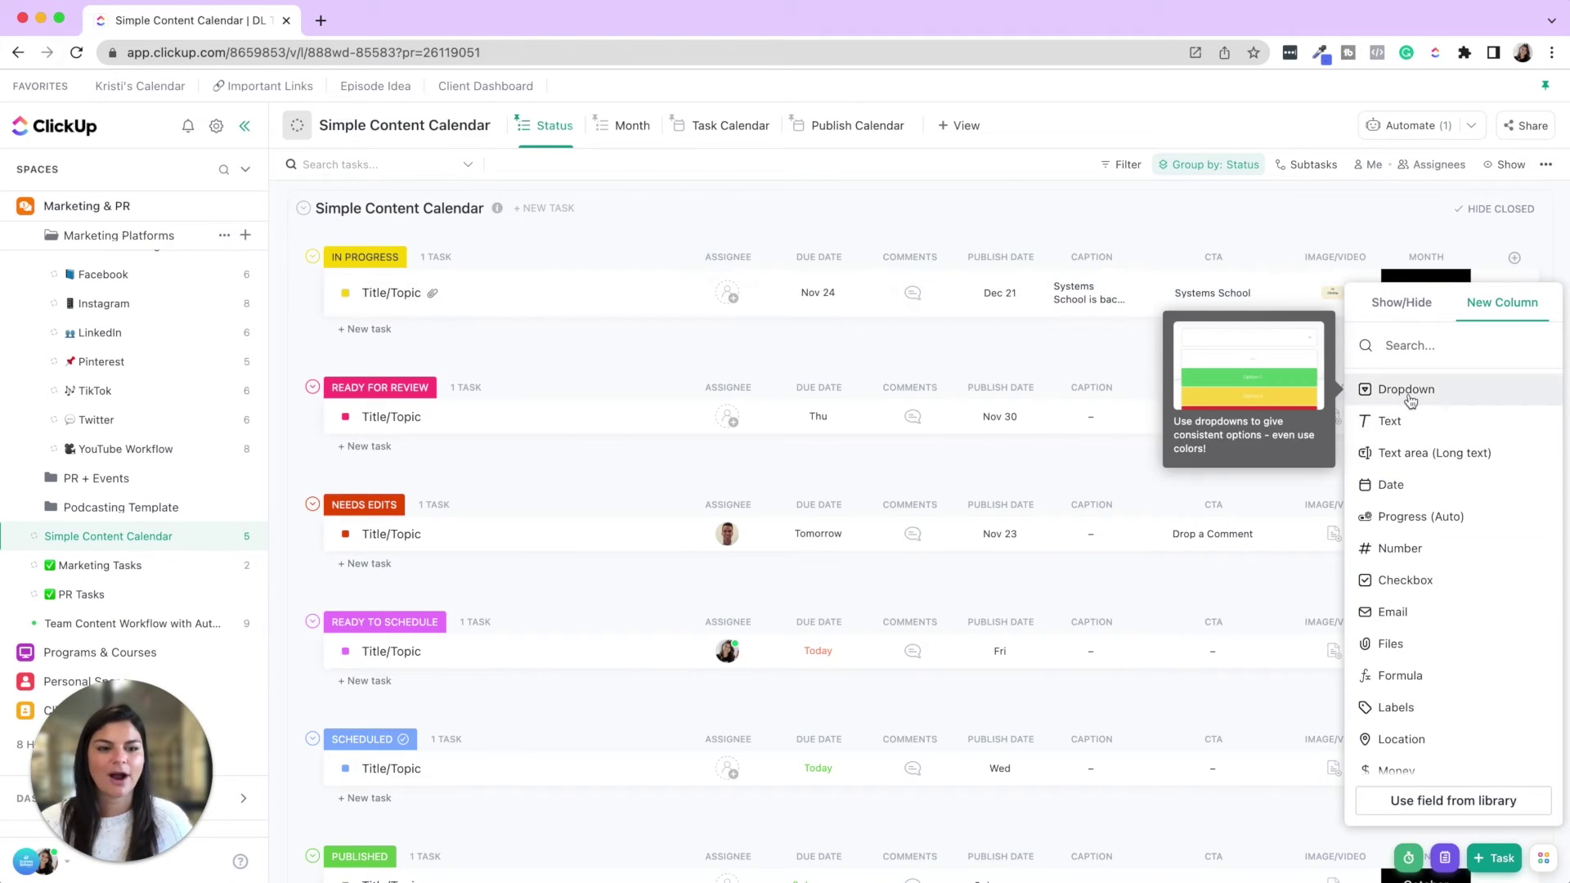
{"action": "left_click", "coordinate": [1166, 217]}
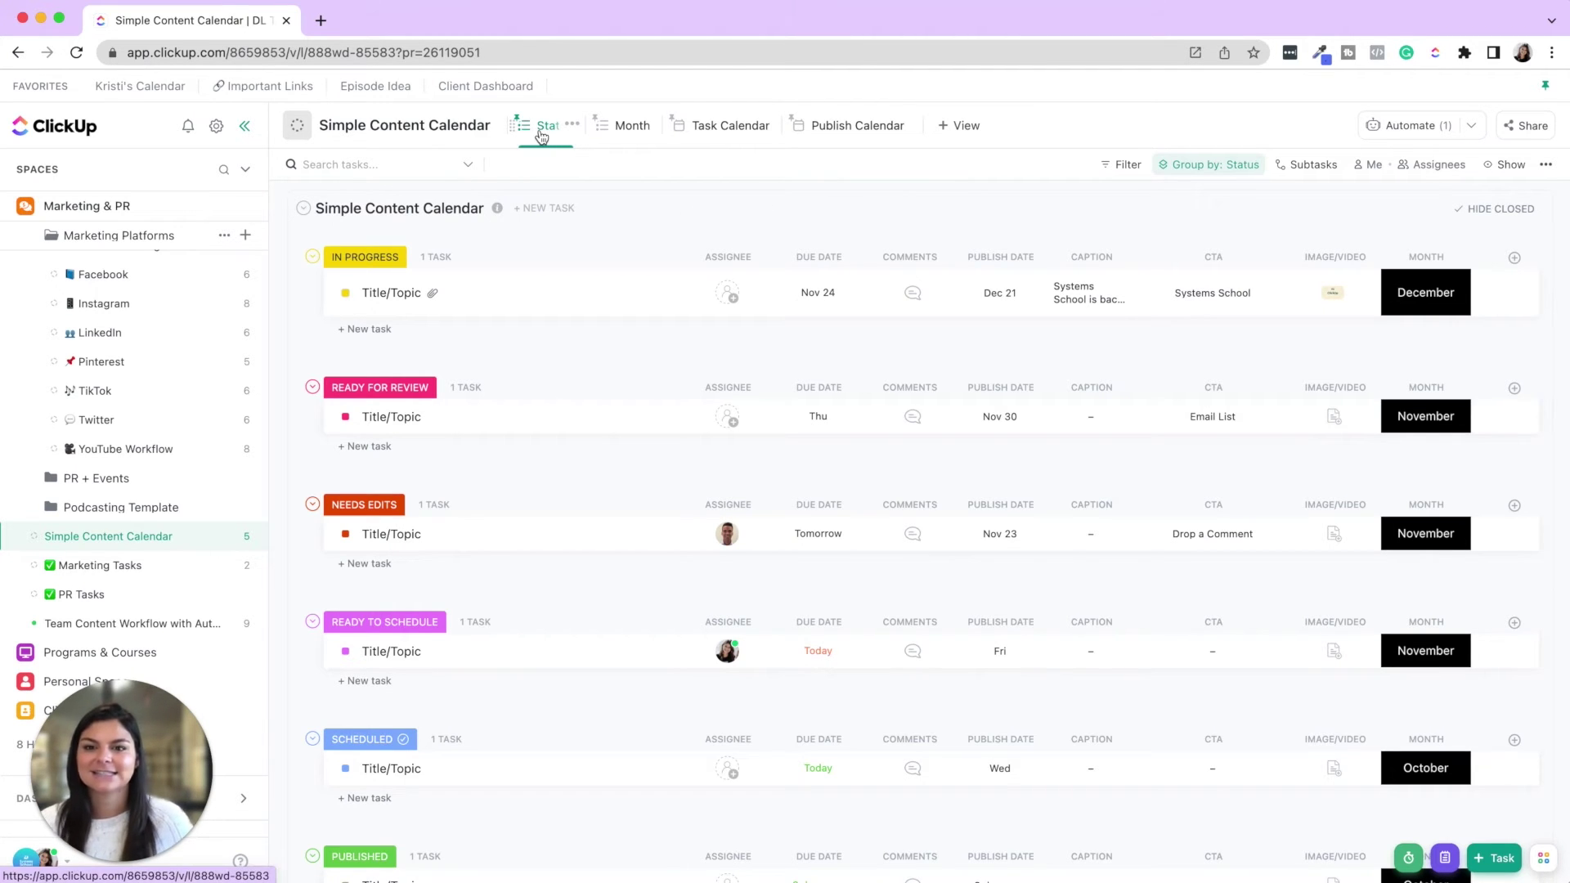
Switch to the Month view and confirm it groups tasks by the Month custom field.
{"action": "left_click", "coordinate": [955, 126]}
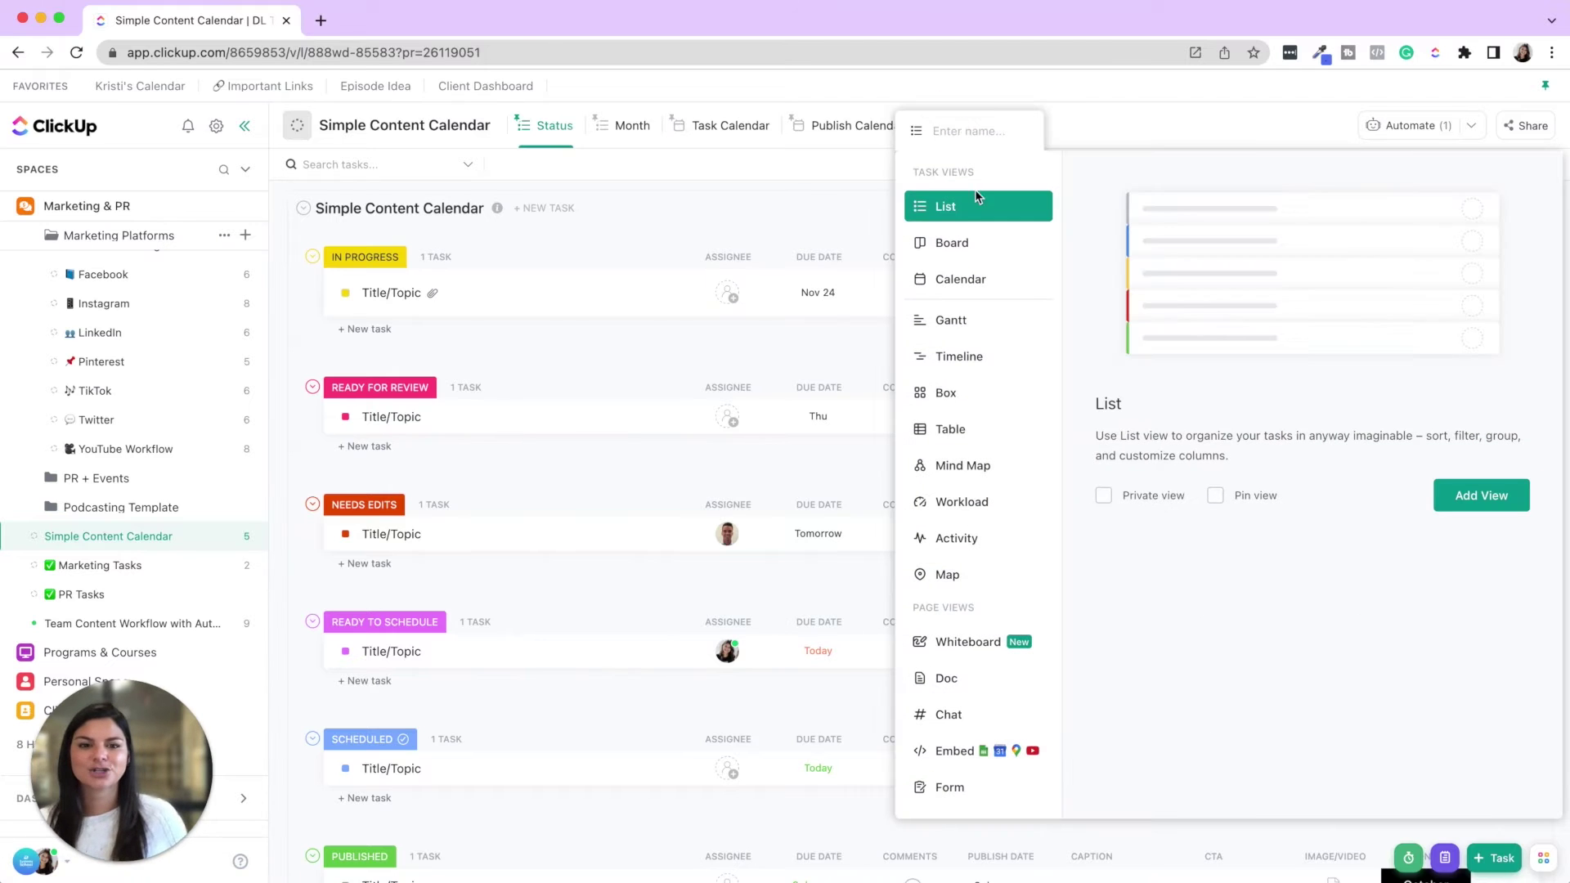
{"action": "left_click", "coordinate": [1103, 131]}
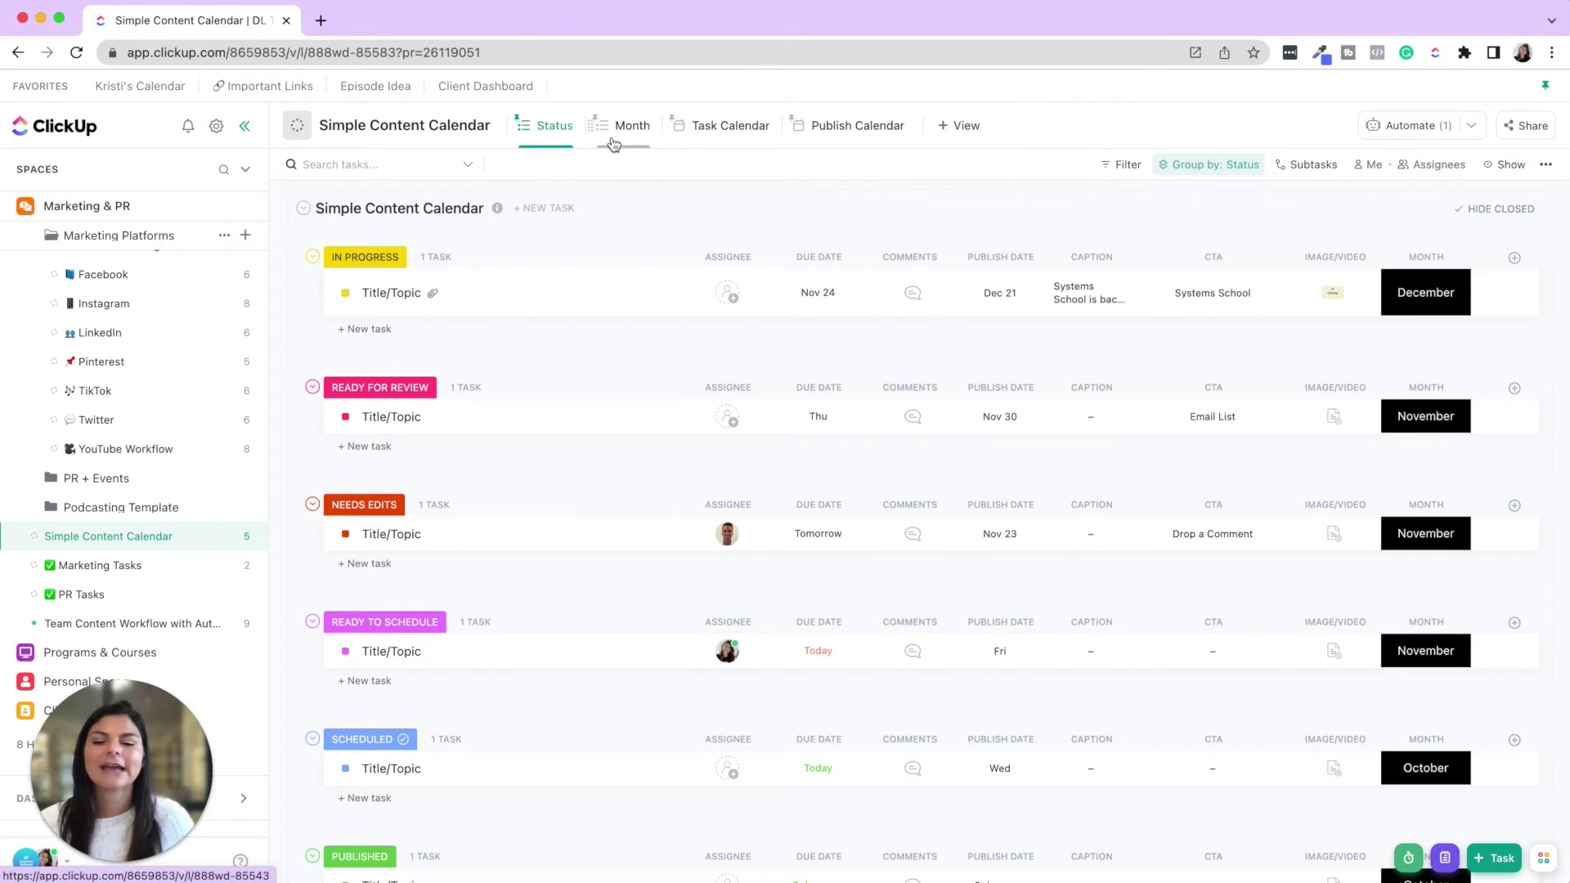
{"action": "left_click", "coordinate": [617, 134]}
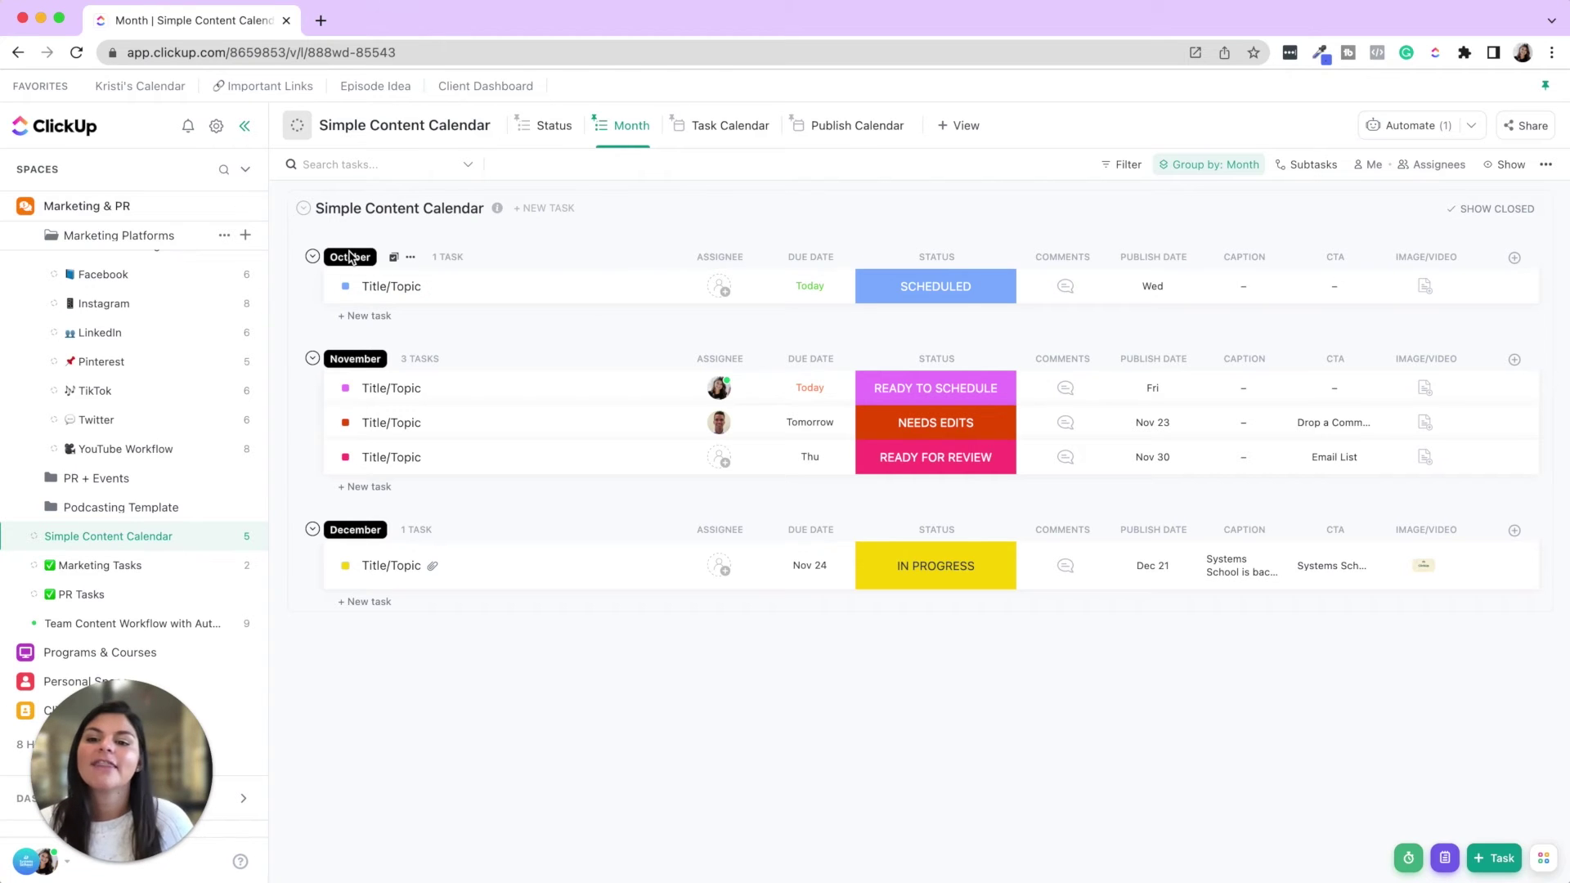
{"action": "left_click", "coordinate": [536, 133]}
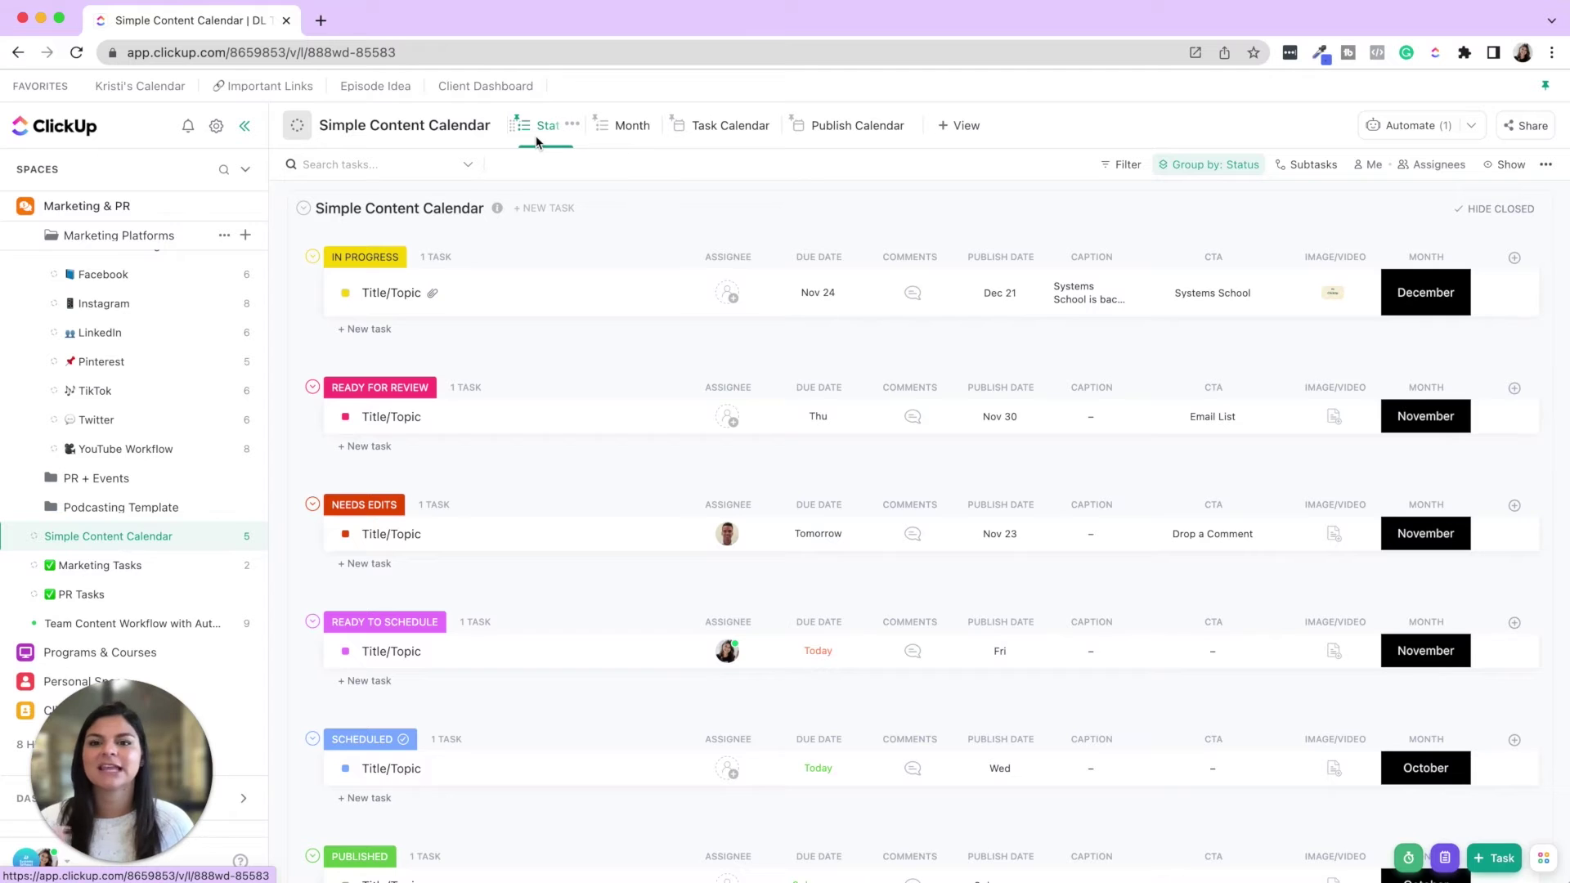
{"action": "left_click", "coordinate": [627, 131]}
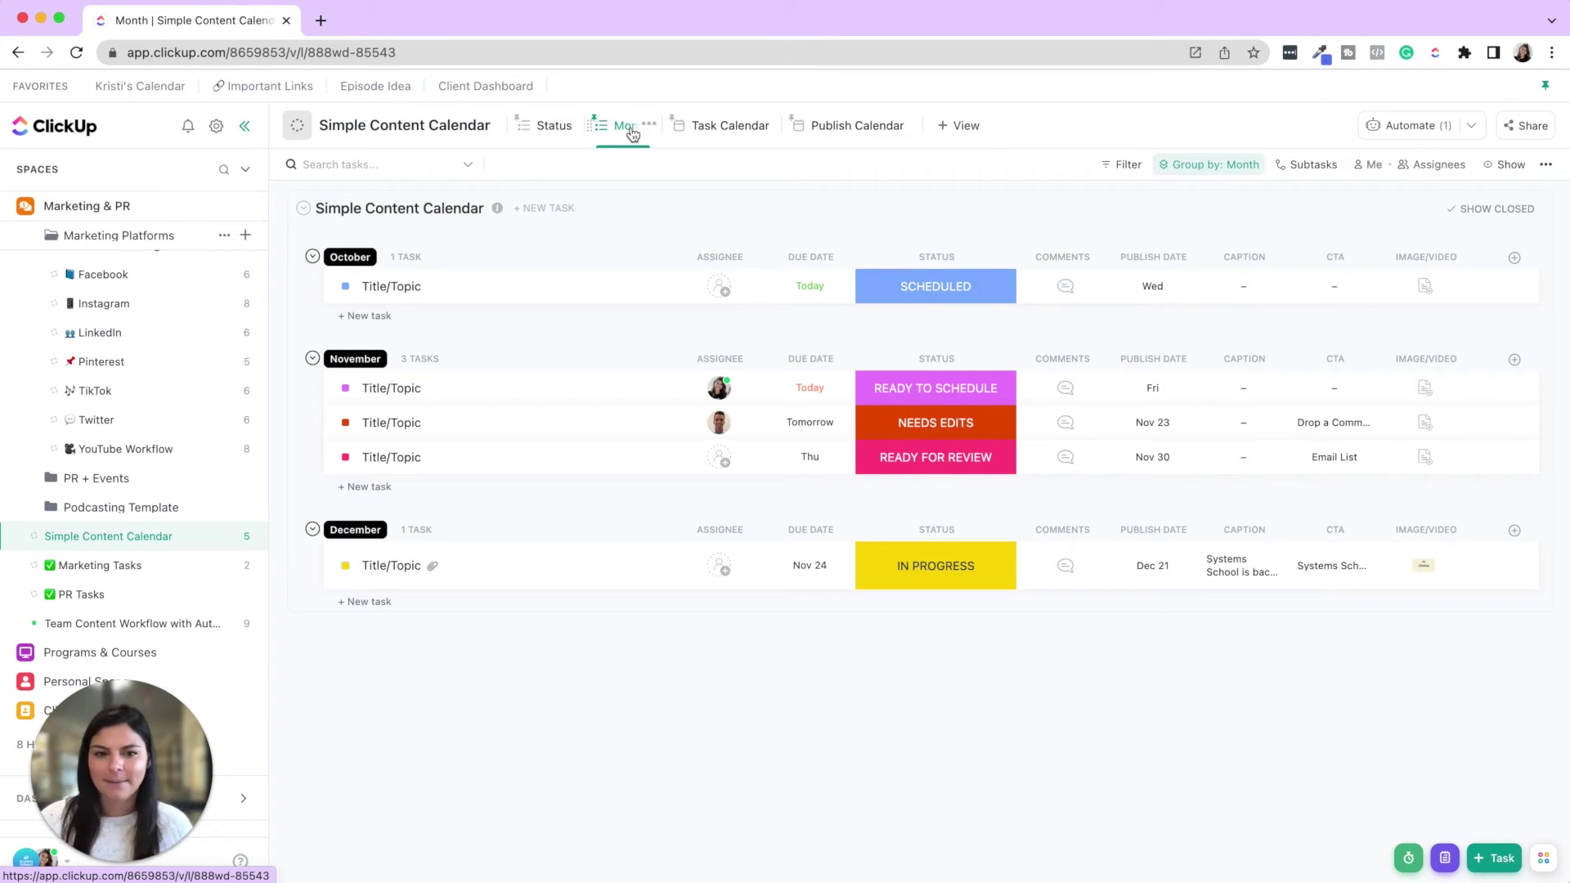
{"action": "left_click", "coordinate": [1218, 166]}
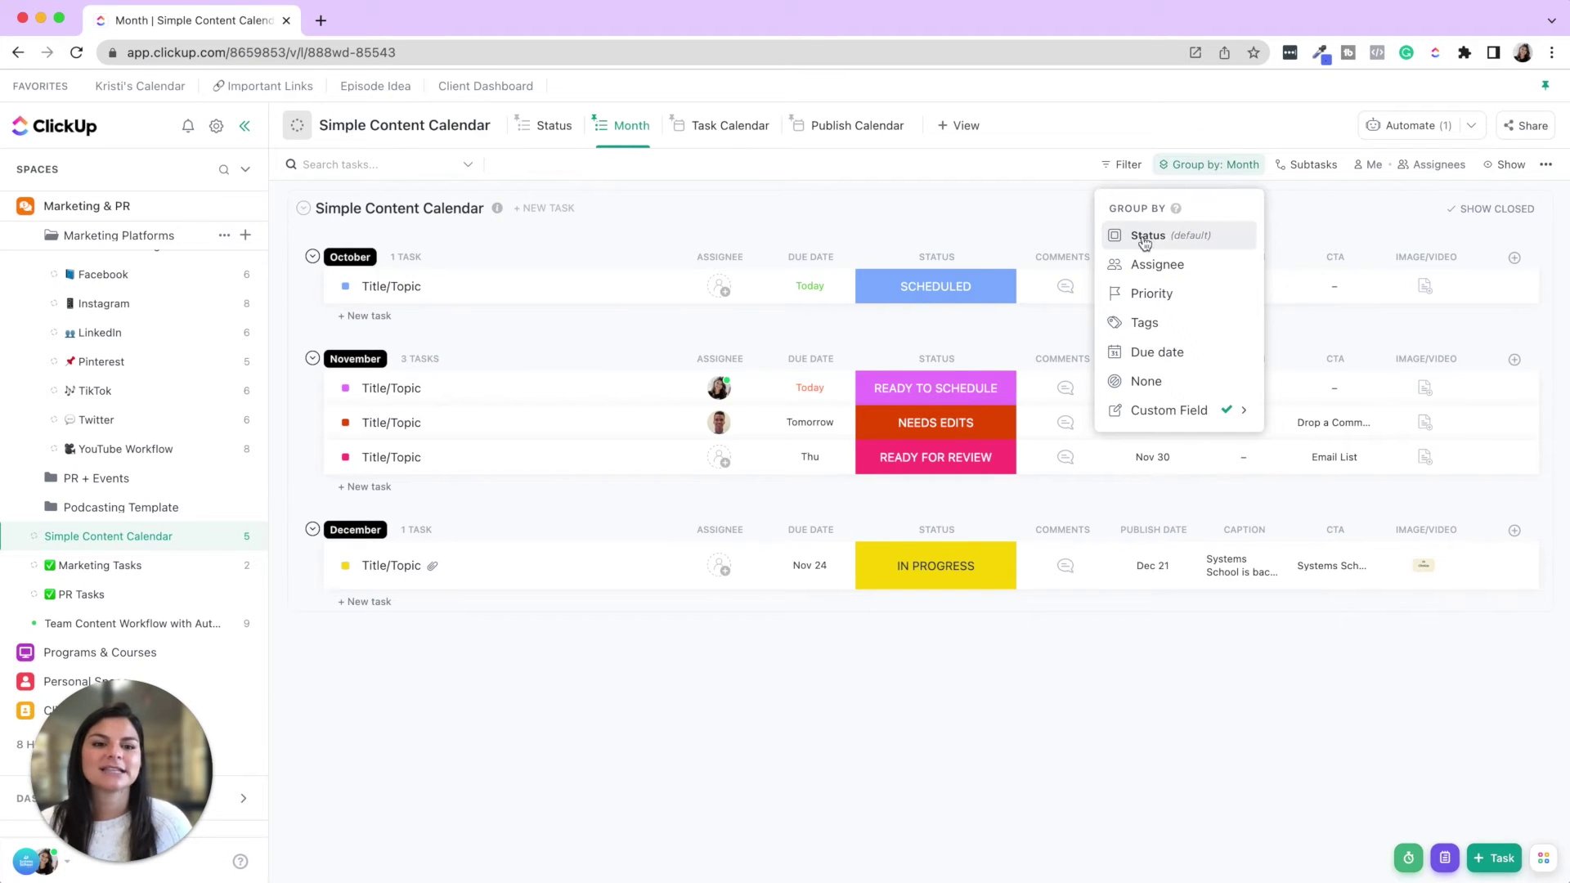
{"action": "left_click", "coordinate": [1167, 413]}
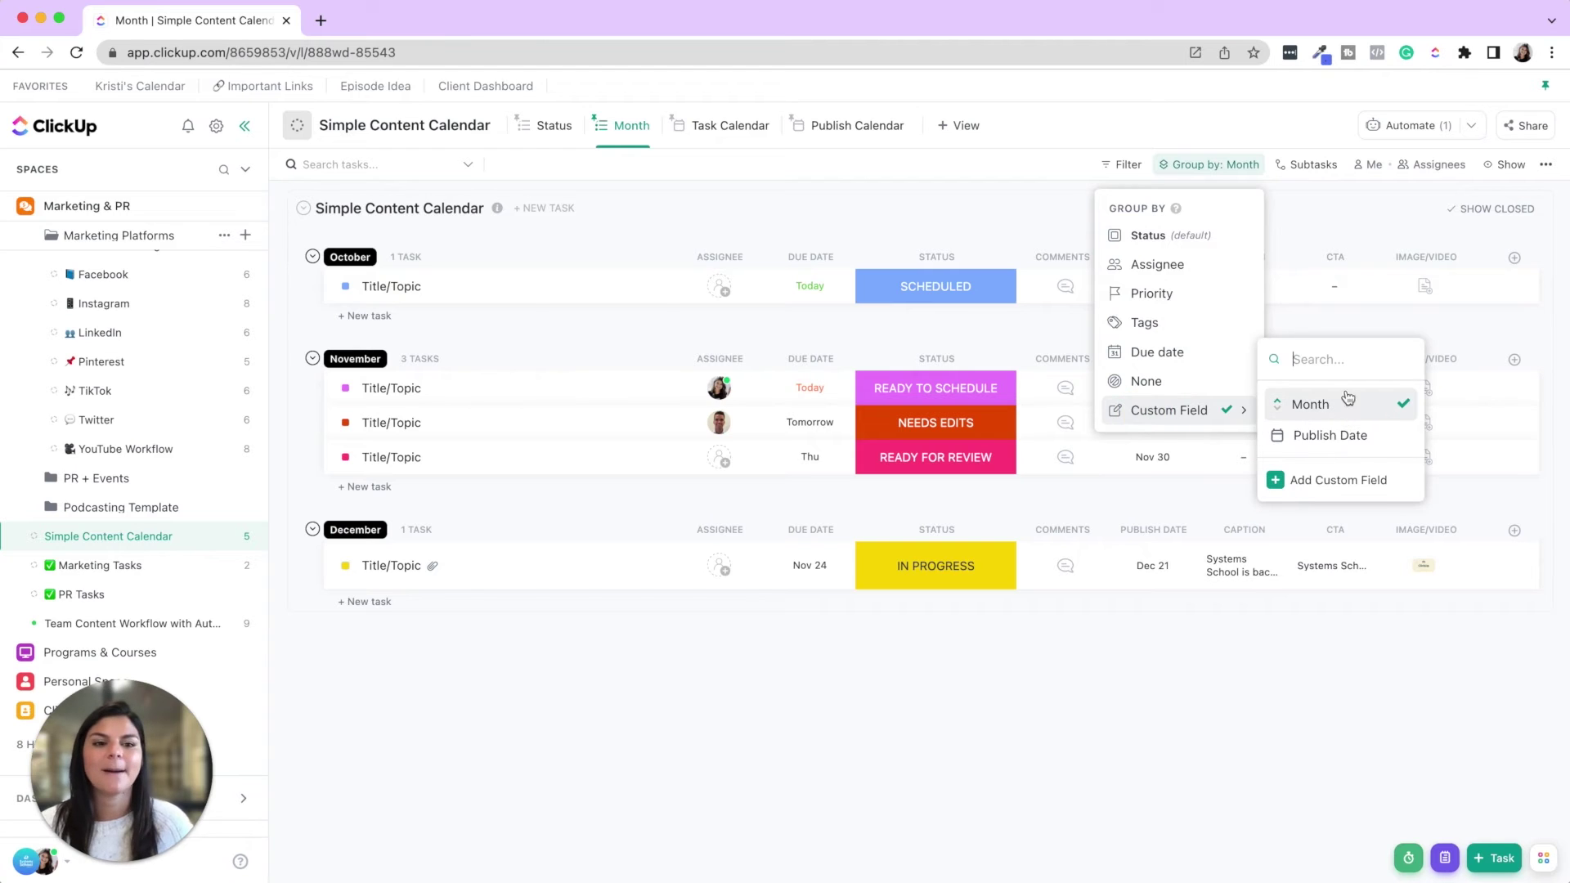
{"action": "left_click", "coordinate": [938, 245]}
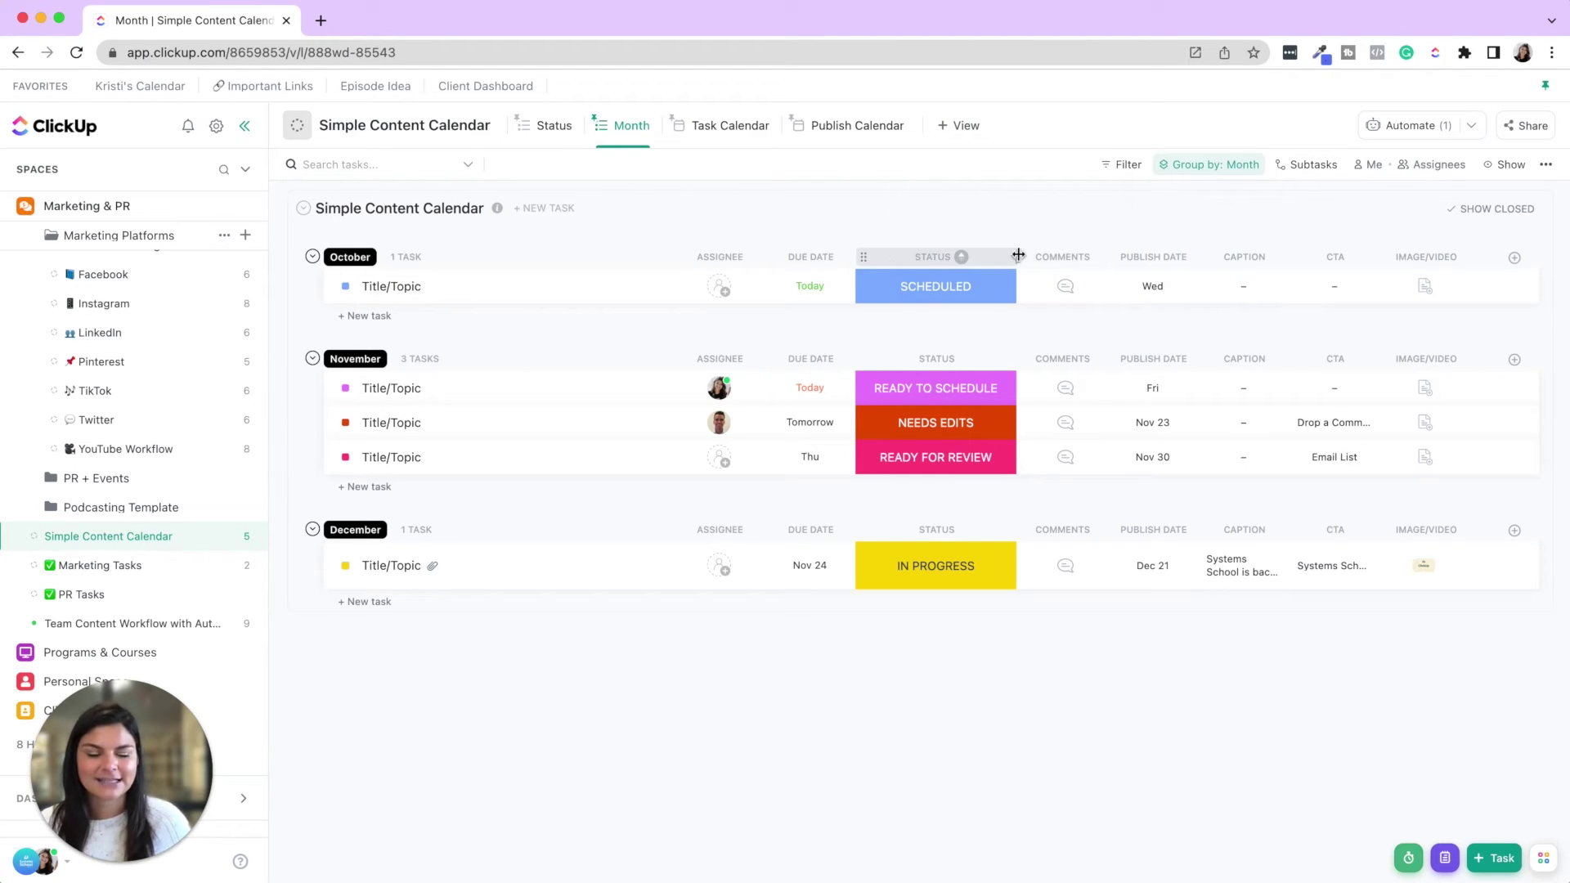
Hide the Status column, then show it again by searching 'stat' in Show/Hide.
{"action": "left_click", "coordinate": [924, 257]}
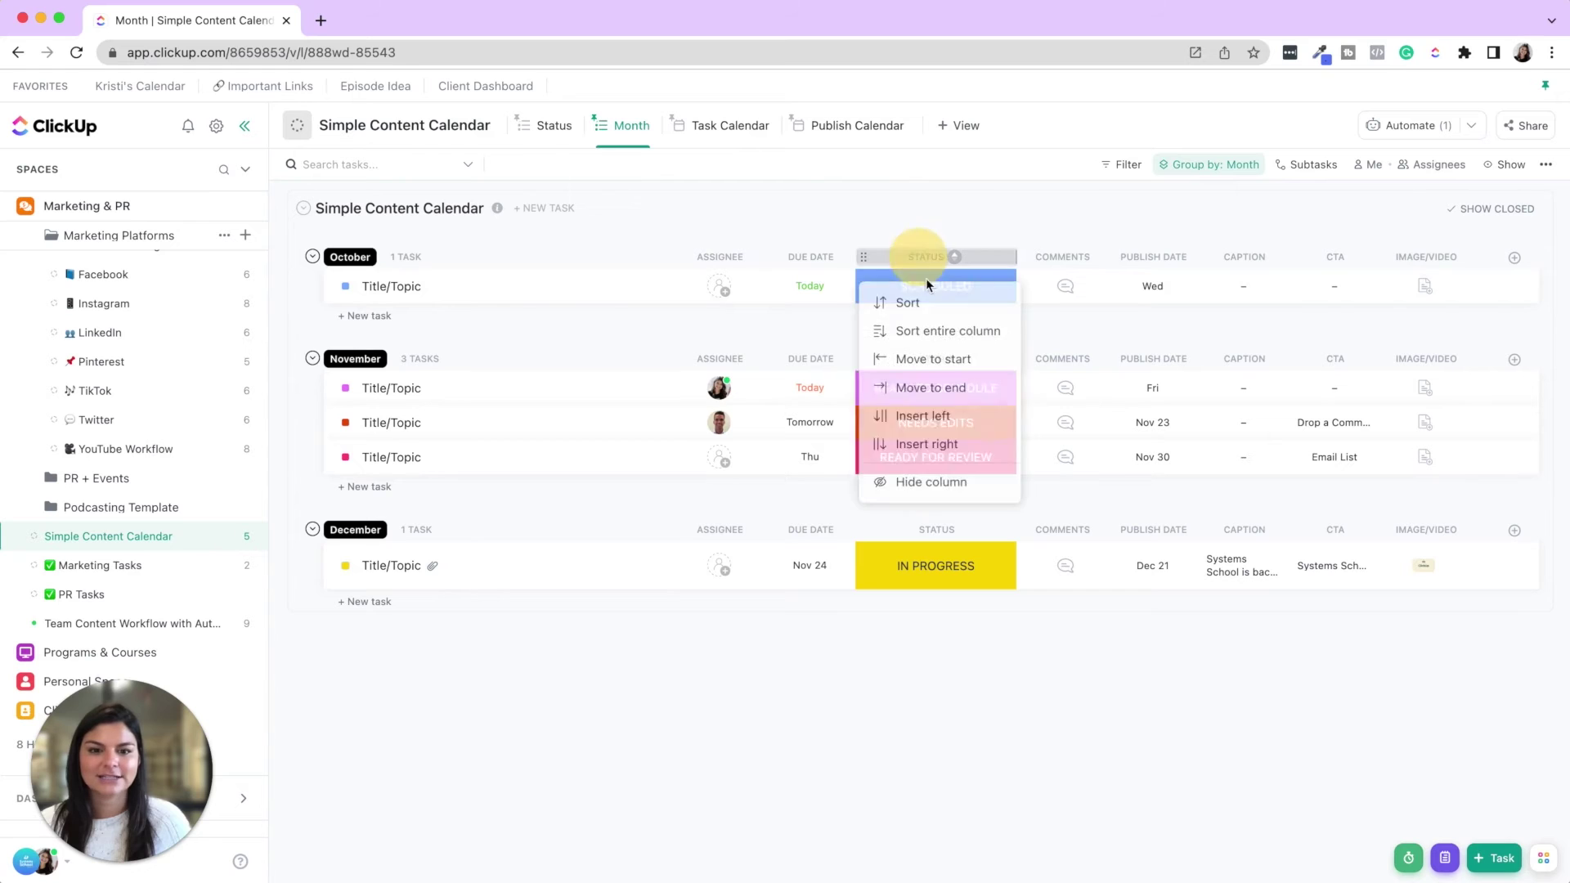
{"action": "left_click", "coordinate": [932, 485]}
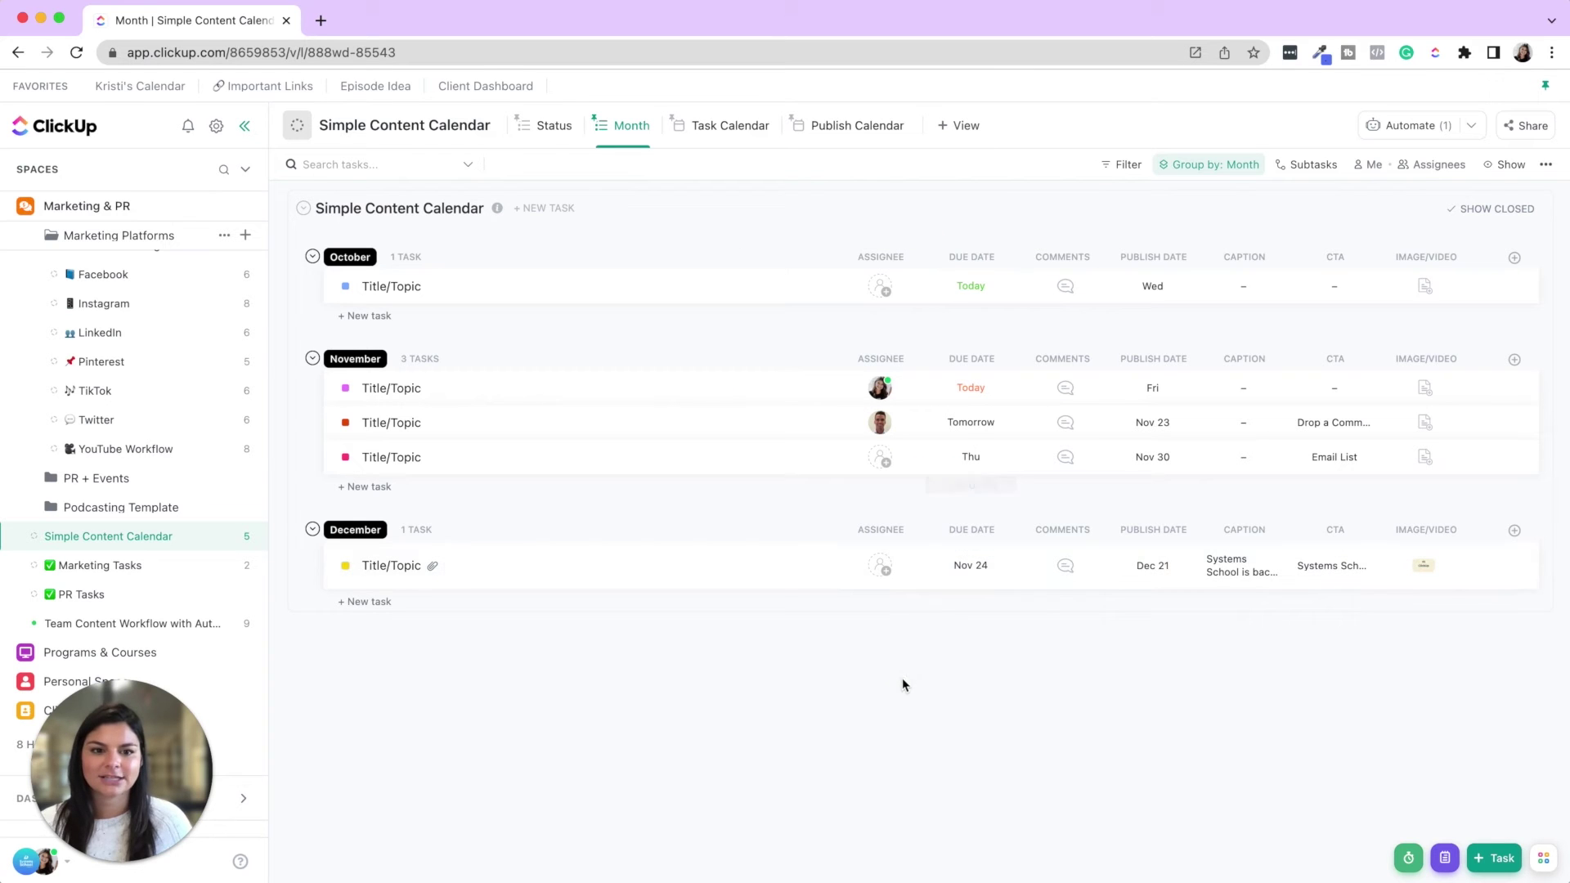
{"action": "left_click", "coordinate": [1514, 260]}
{"action": "left_click", "coordinate": [1398, 301]}
{"action": "type", "text": "s"}
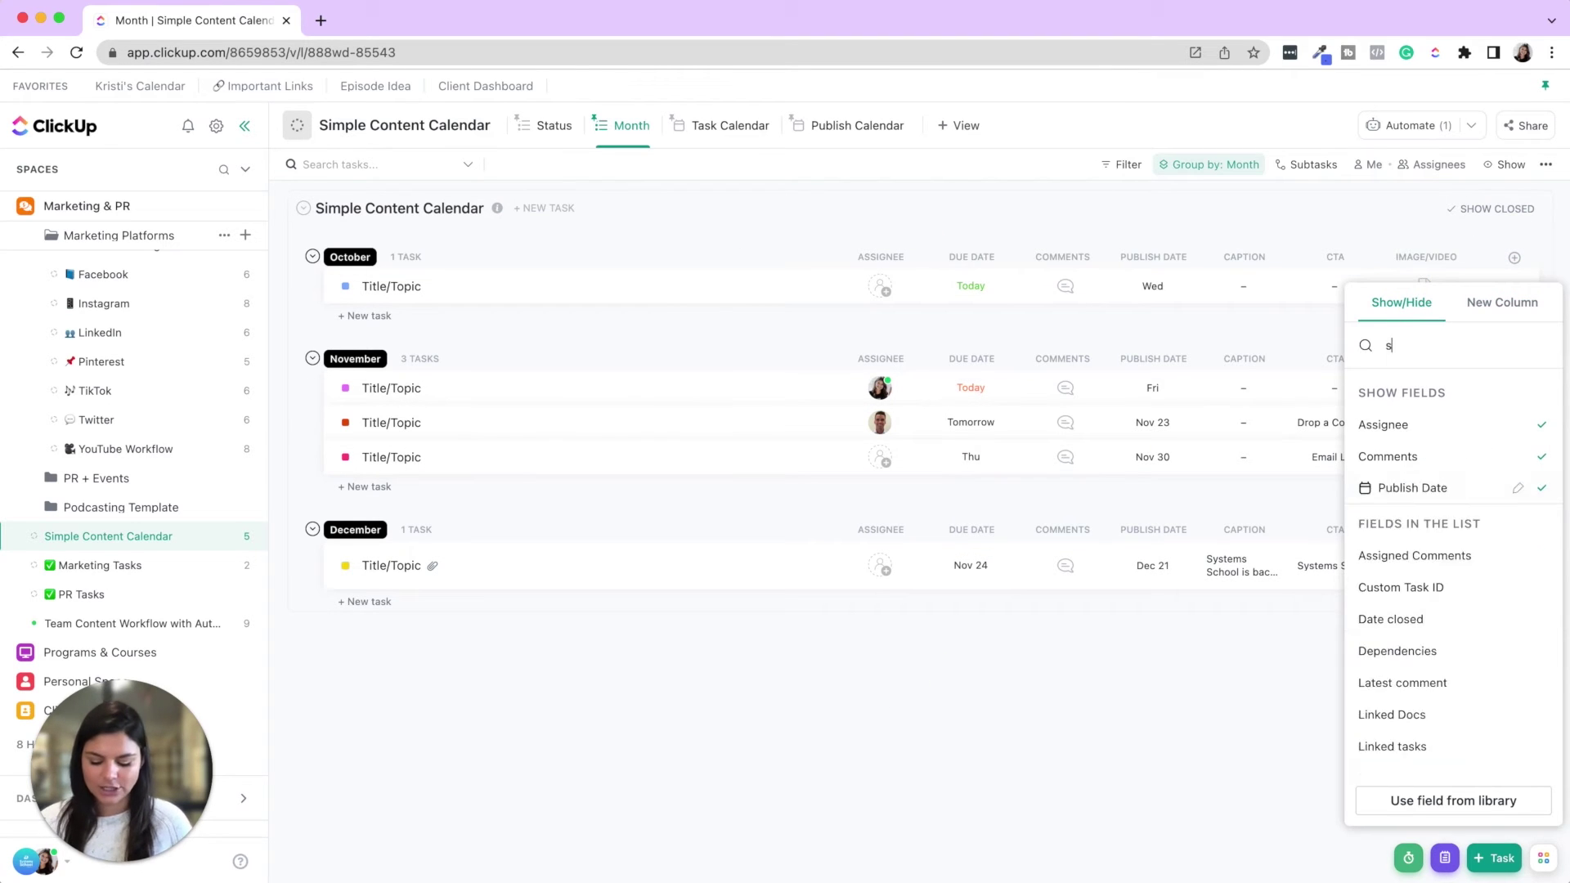
{"action": "type", "text": "tat"}
{"action": "left_click", "coordinate": [1412, 458]}
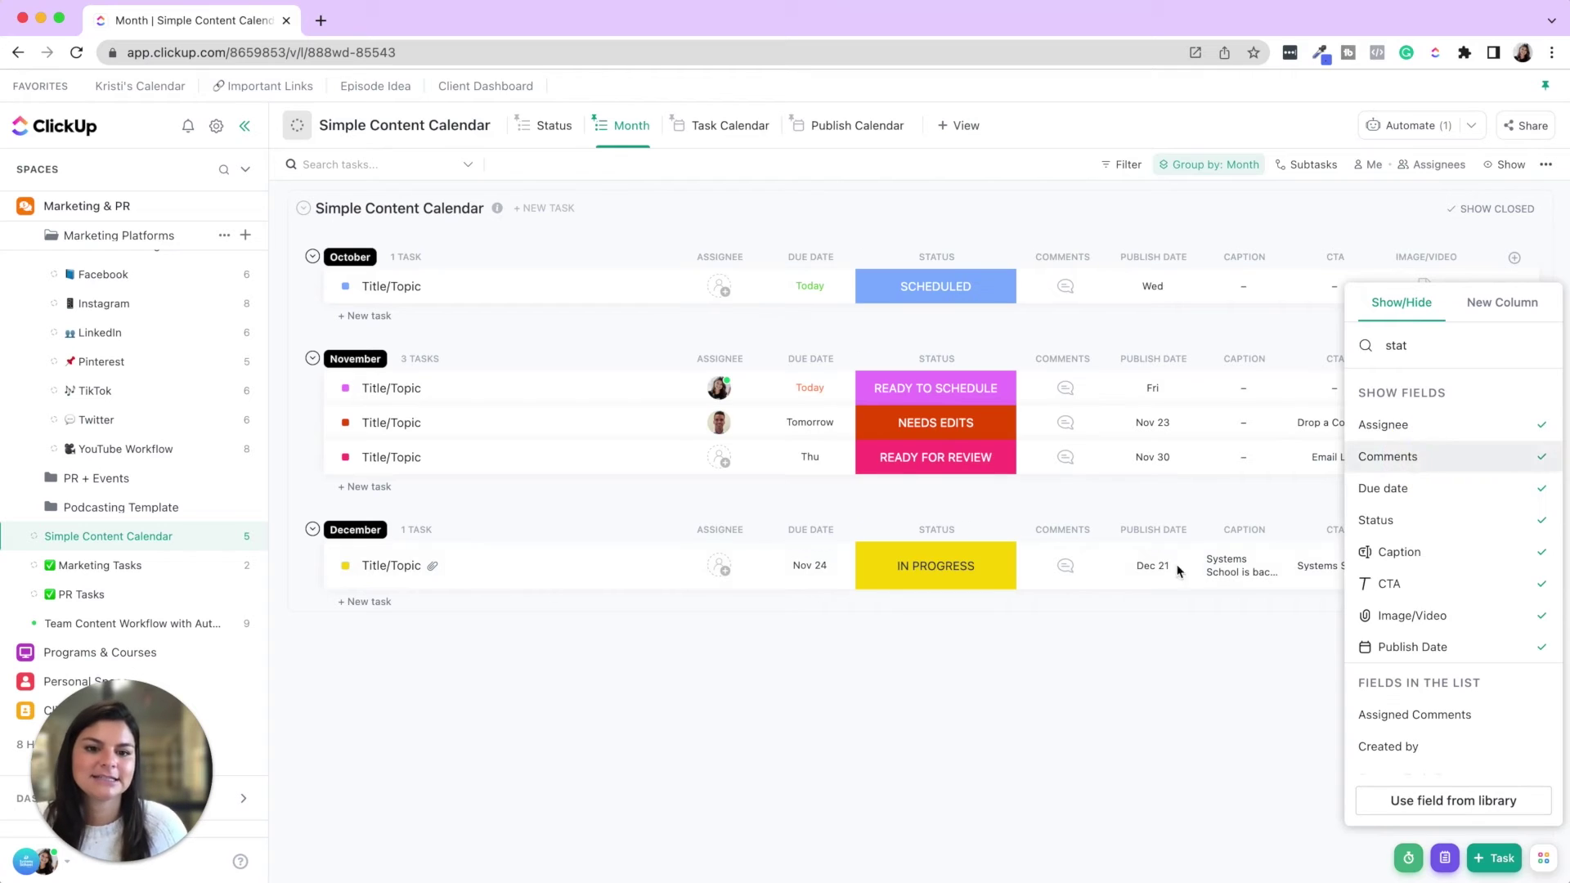
{"action": "left_click", "coordinate": [1095, 687]}
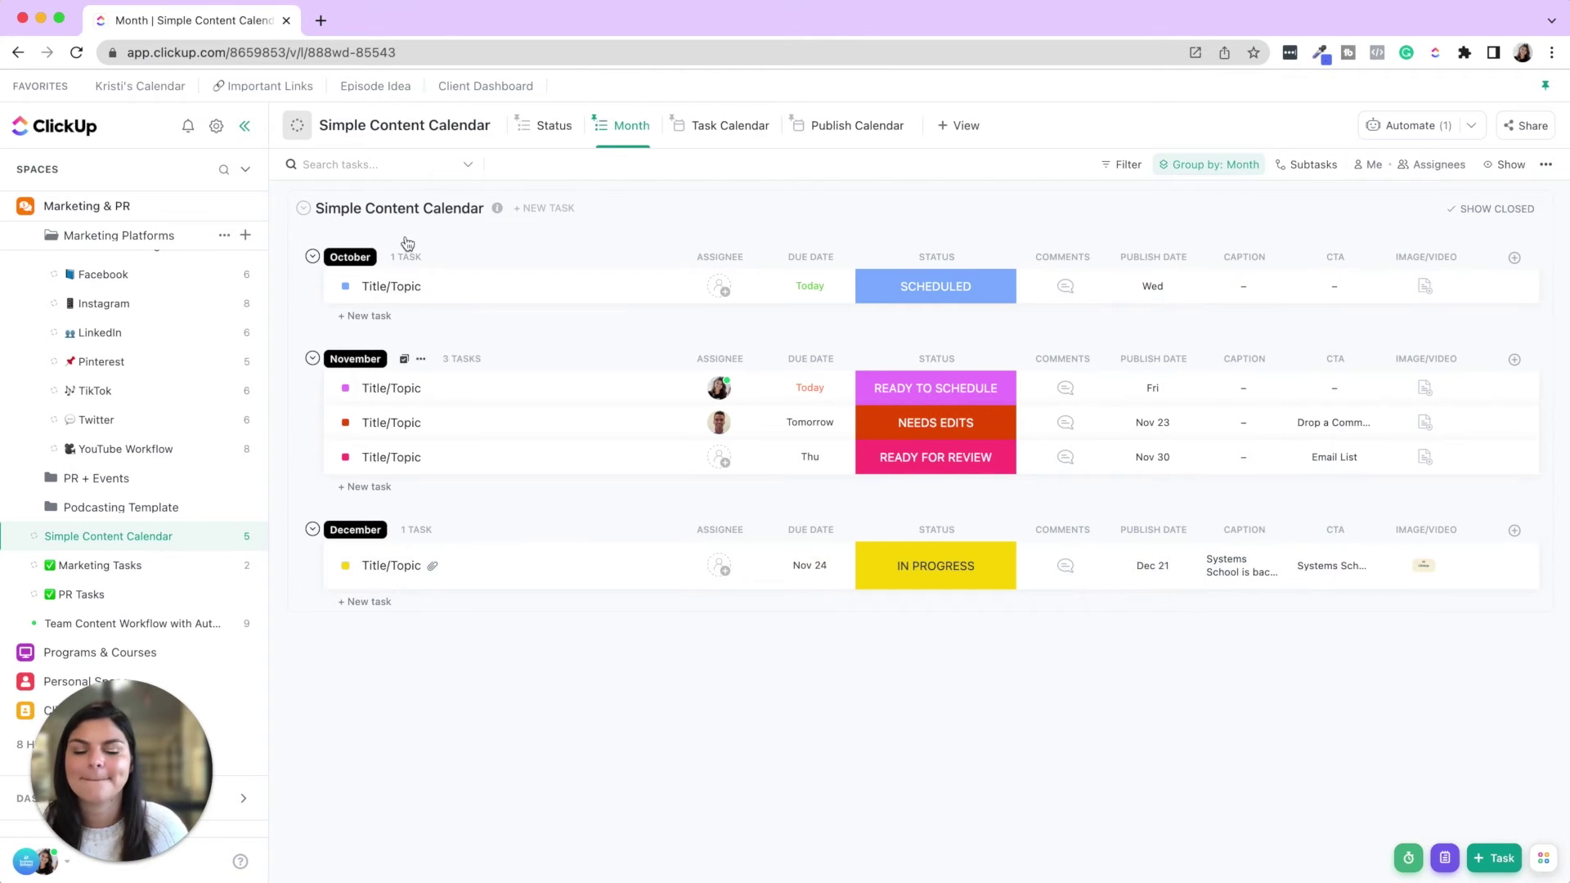
Duplicate the Status view as a List and rename the copy 'Month 2'.
{"action": "left_click", "coordinate": [549, 139]}
{"action": "left_click", "coordinate": [571, 124]}
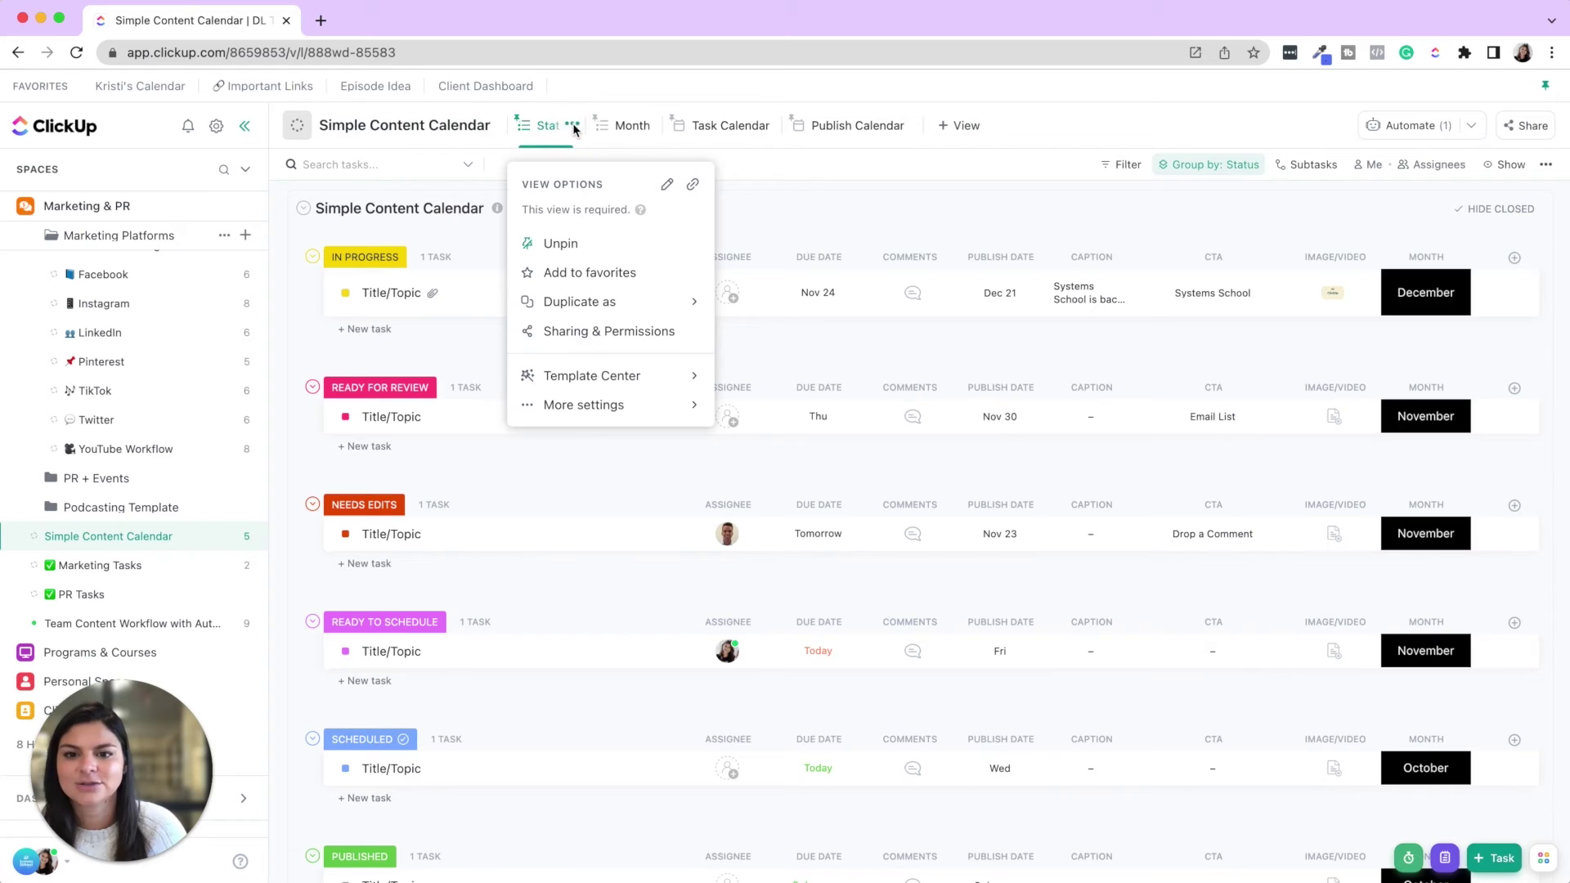
{"action": "mouse_move", "coordinate": [666, 304]}
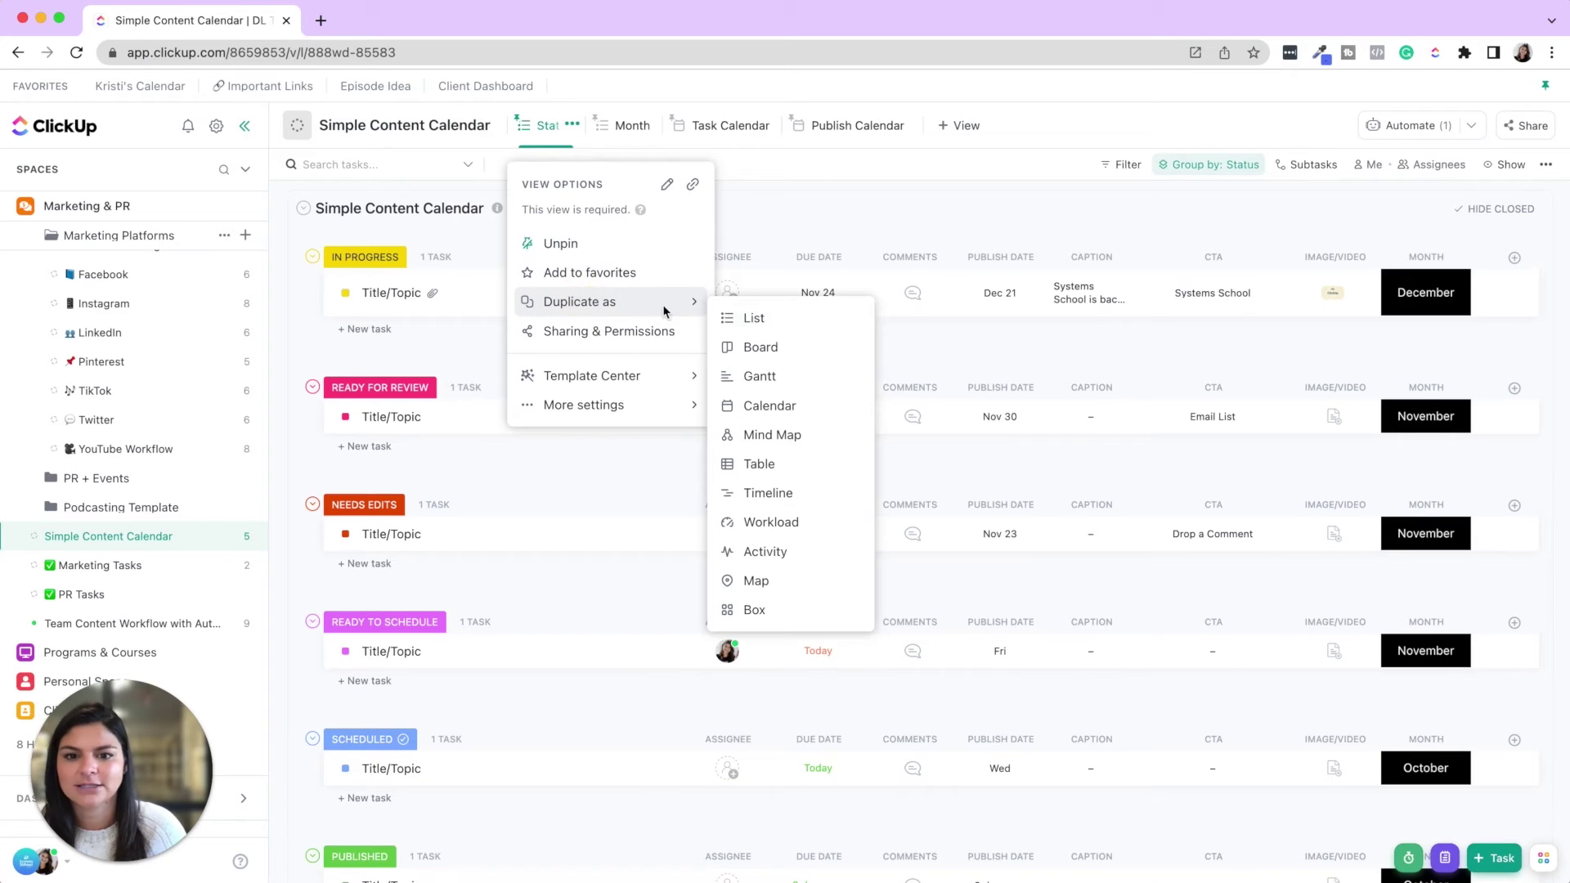
{"action": "left_click", "coordinate": [722, 317]}
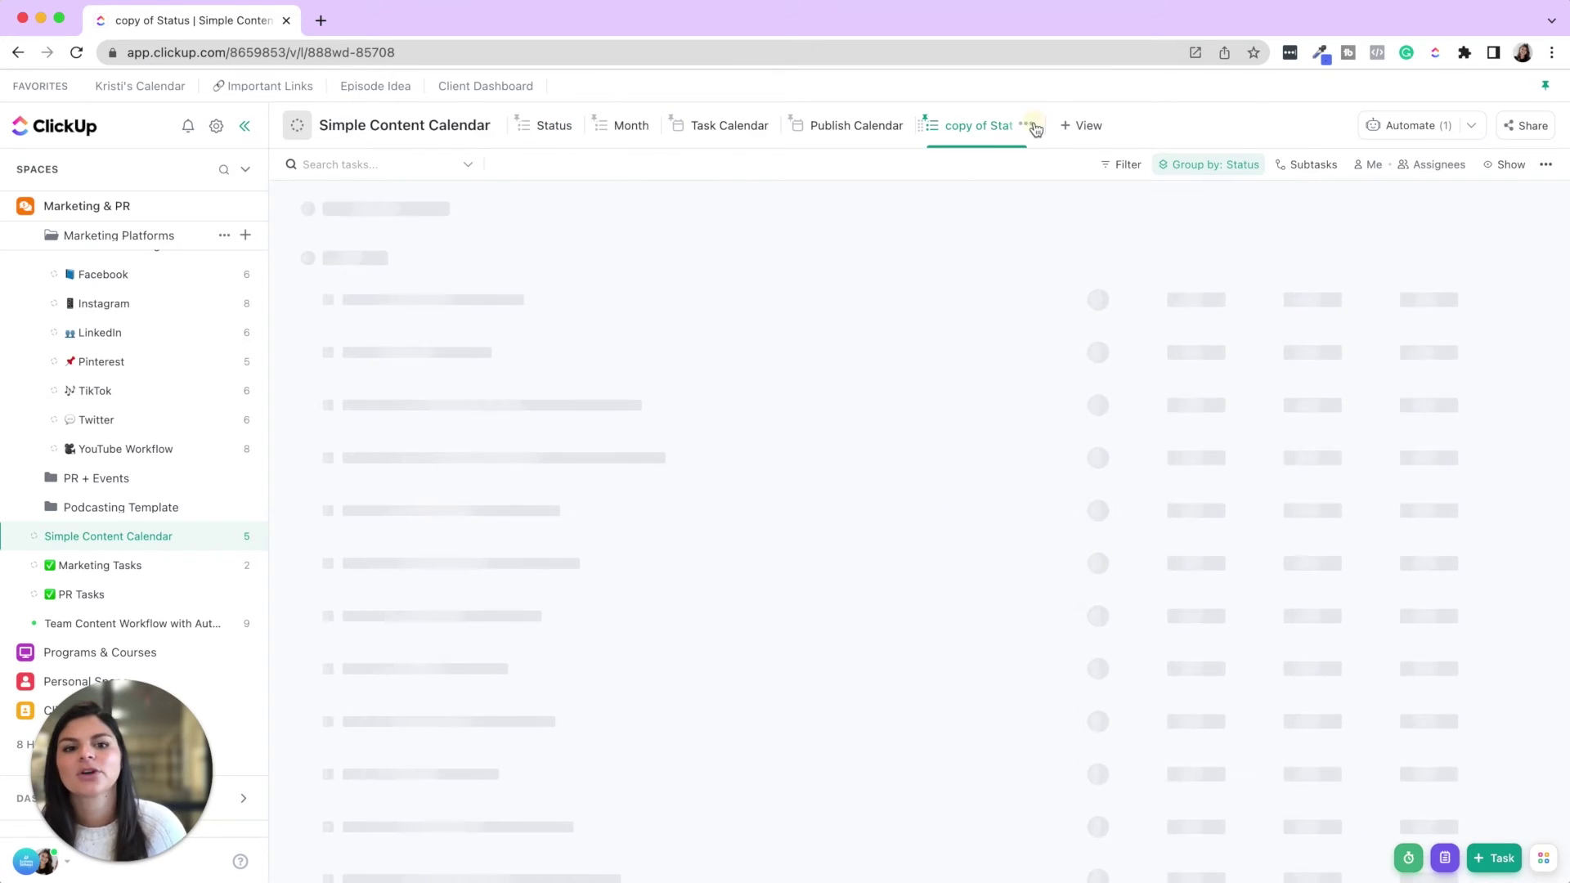
{"action": "left_click", "coordinate": [1027, 125]}
{"action": "left_click", "coordinate": [1073, 184]}
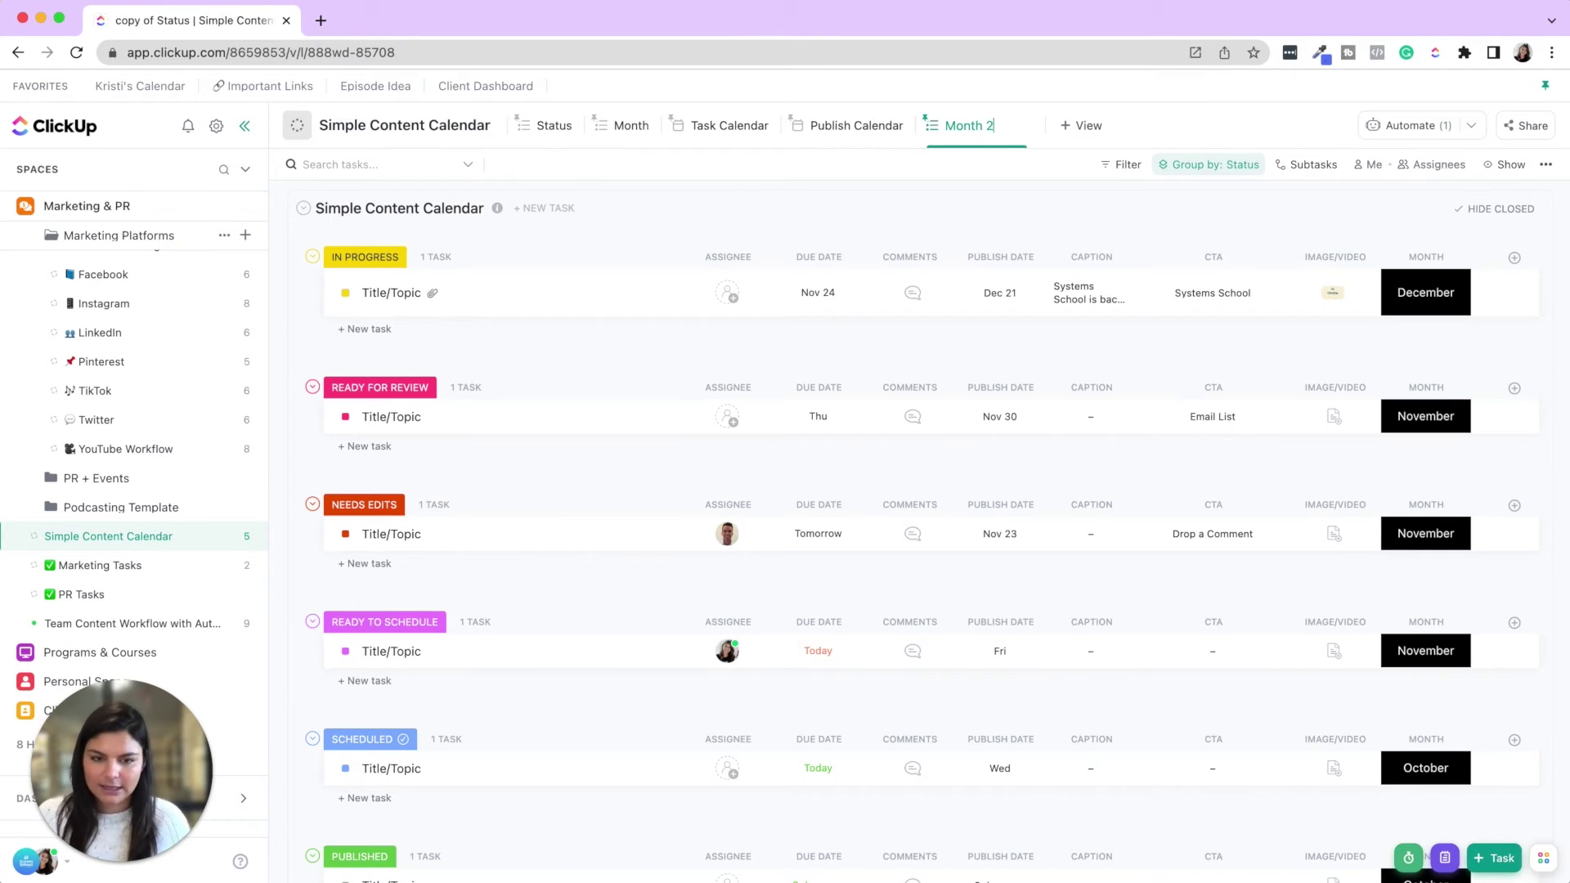
{"action": "key", "text": "Return"}
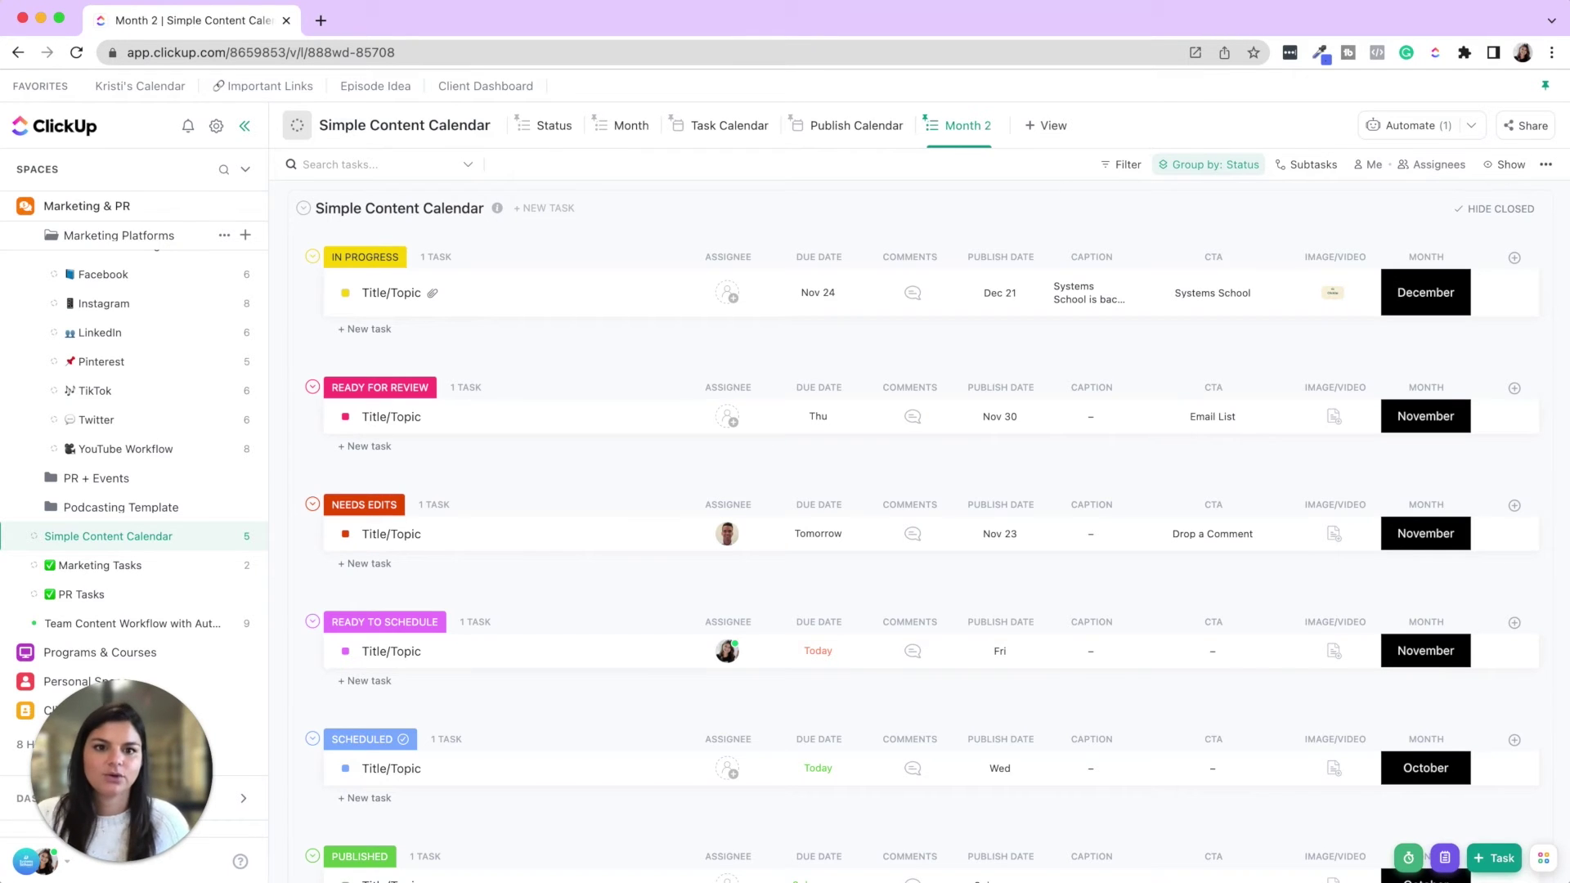
Group Month 2 by the Month custom field and hide the Month column.
{"action": "left_click", "coordinate": [1181, 165]}
{"action": "mouse_move", "coordinate": [1189, 417]}
{"action": "left_click", "coordinate": [1307, 409]}
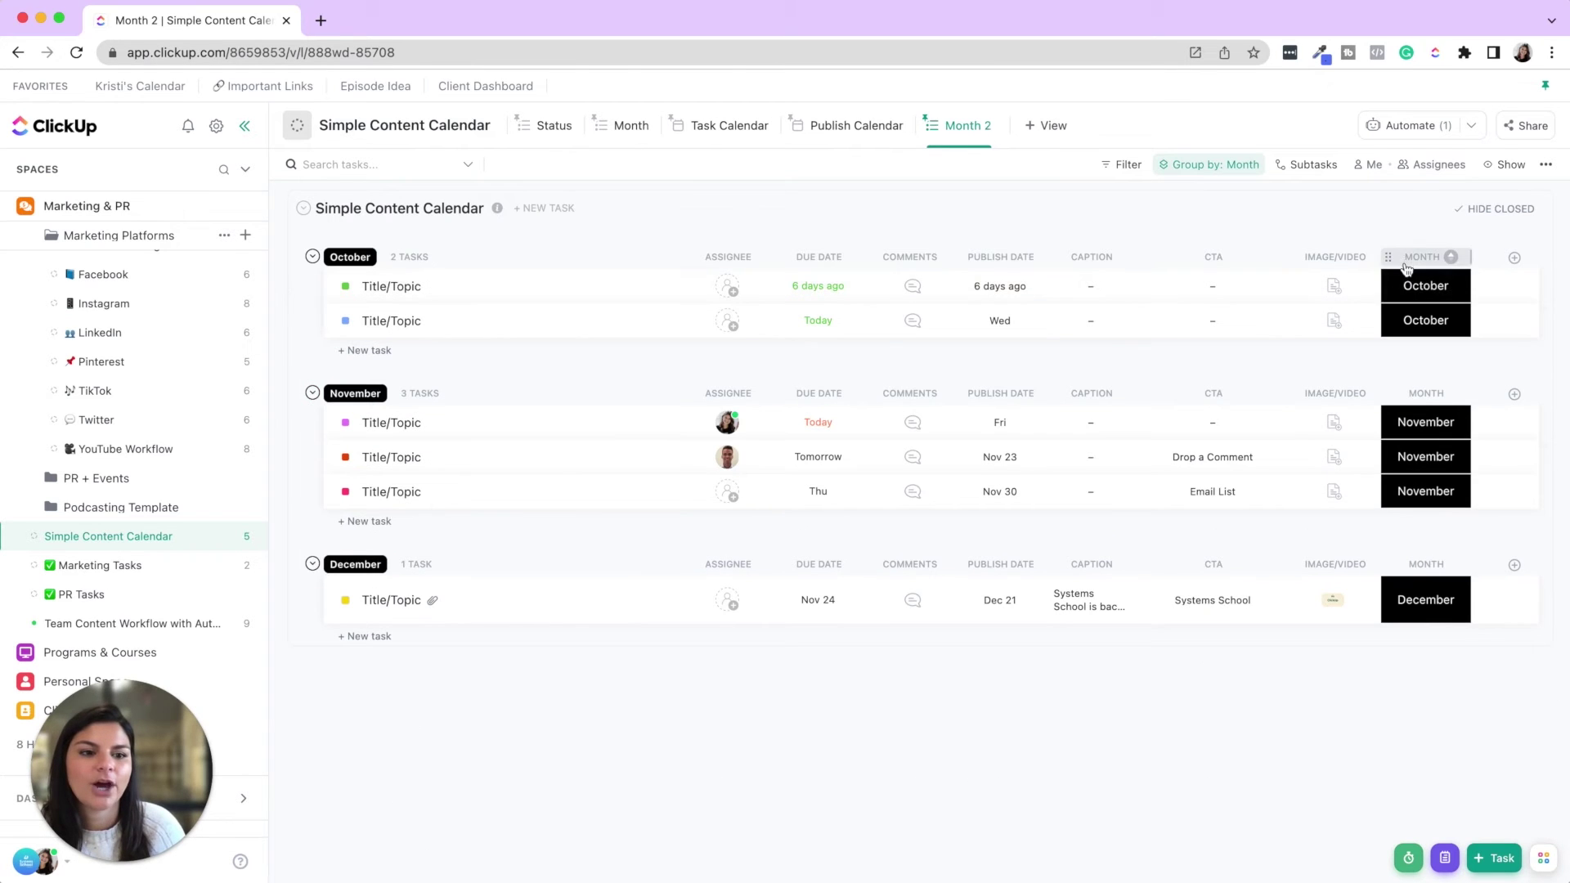
{"action": "left_click", "coordinate": [1444, 257]}
{"action": "left_click", "coordinate": [1476, 517]}
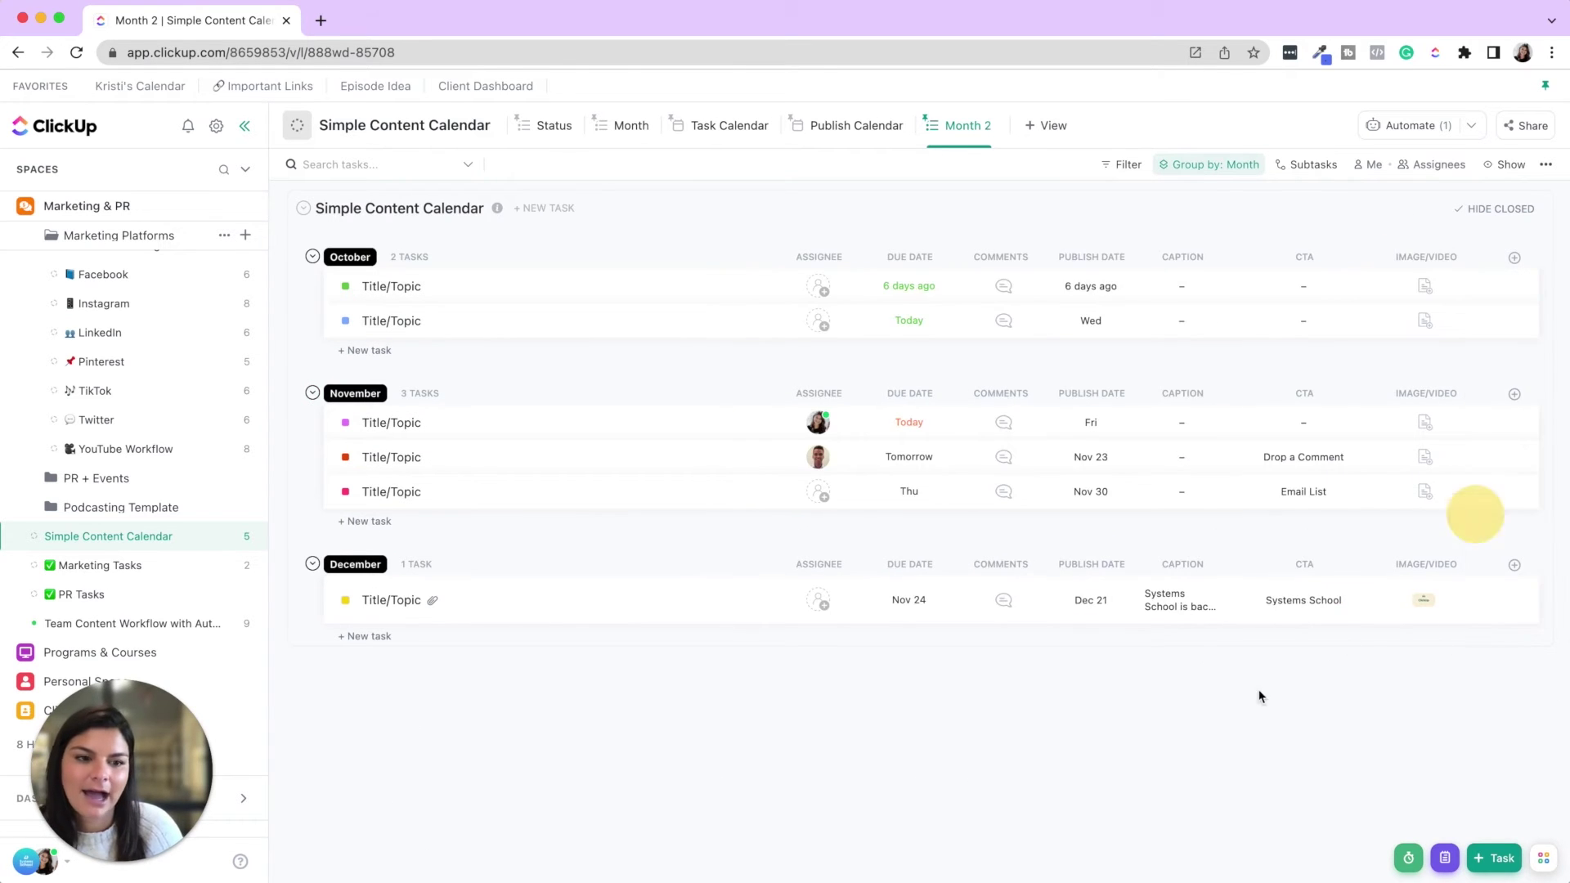
Add the Status column via Show/Hide and widen it so labels show fully.
{"action": "left_click", "coordinate": [1514, 258]}
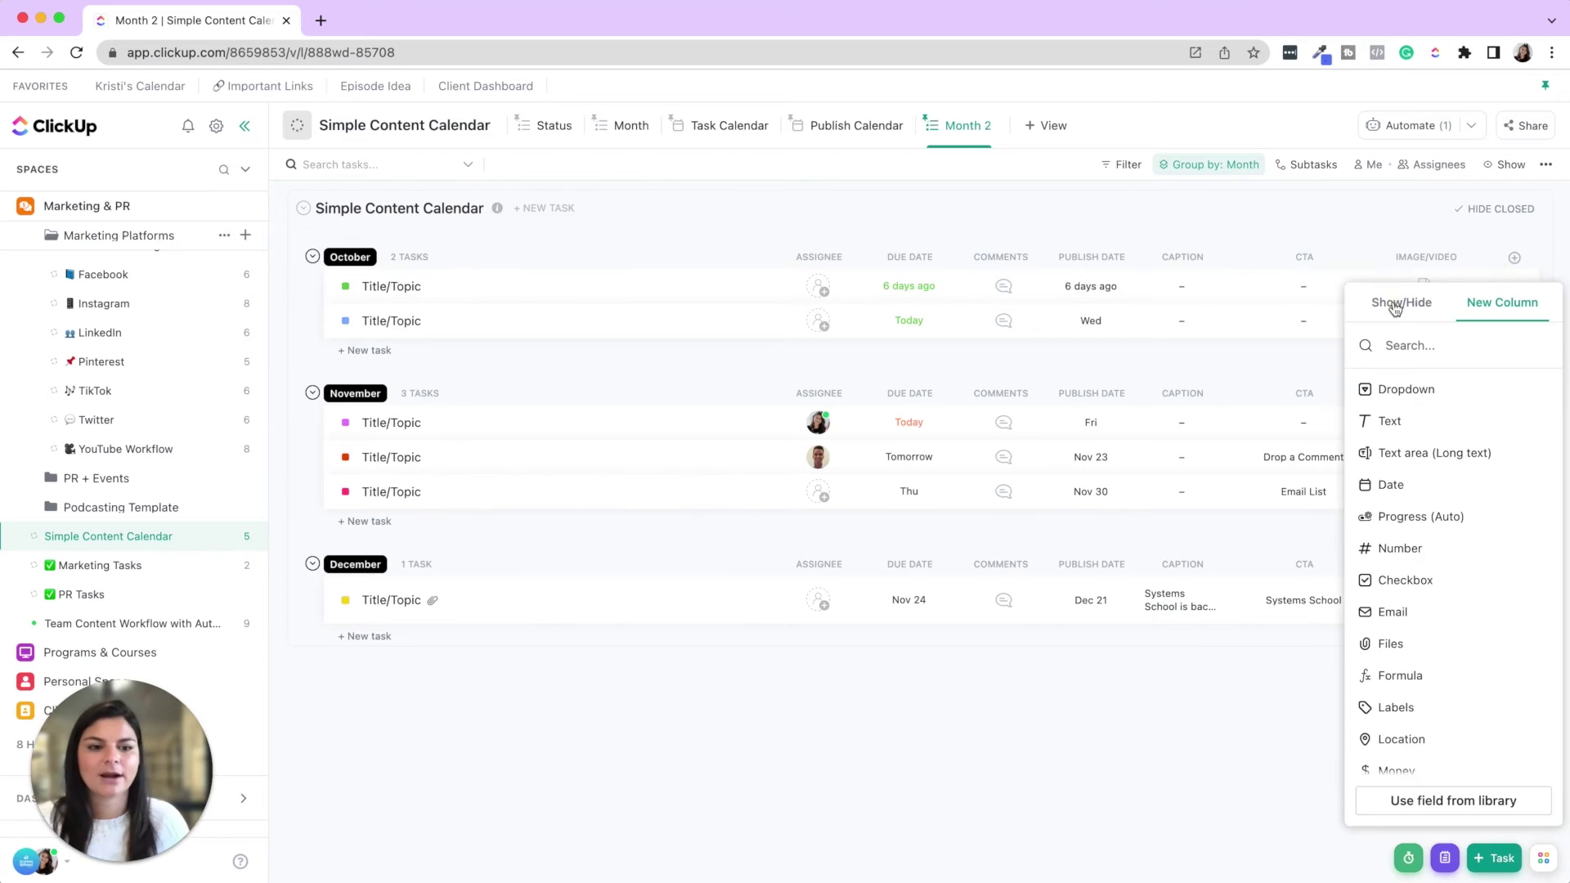
{"action": "left_click", "coordinate": [1400, 302]}
{"action": "type", "text": "stat"}
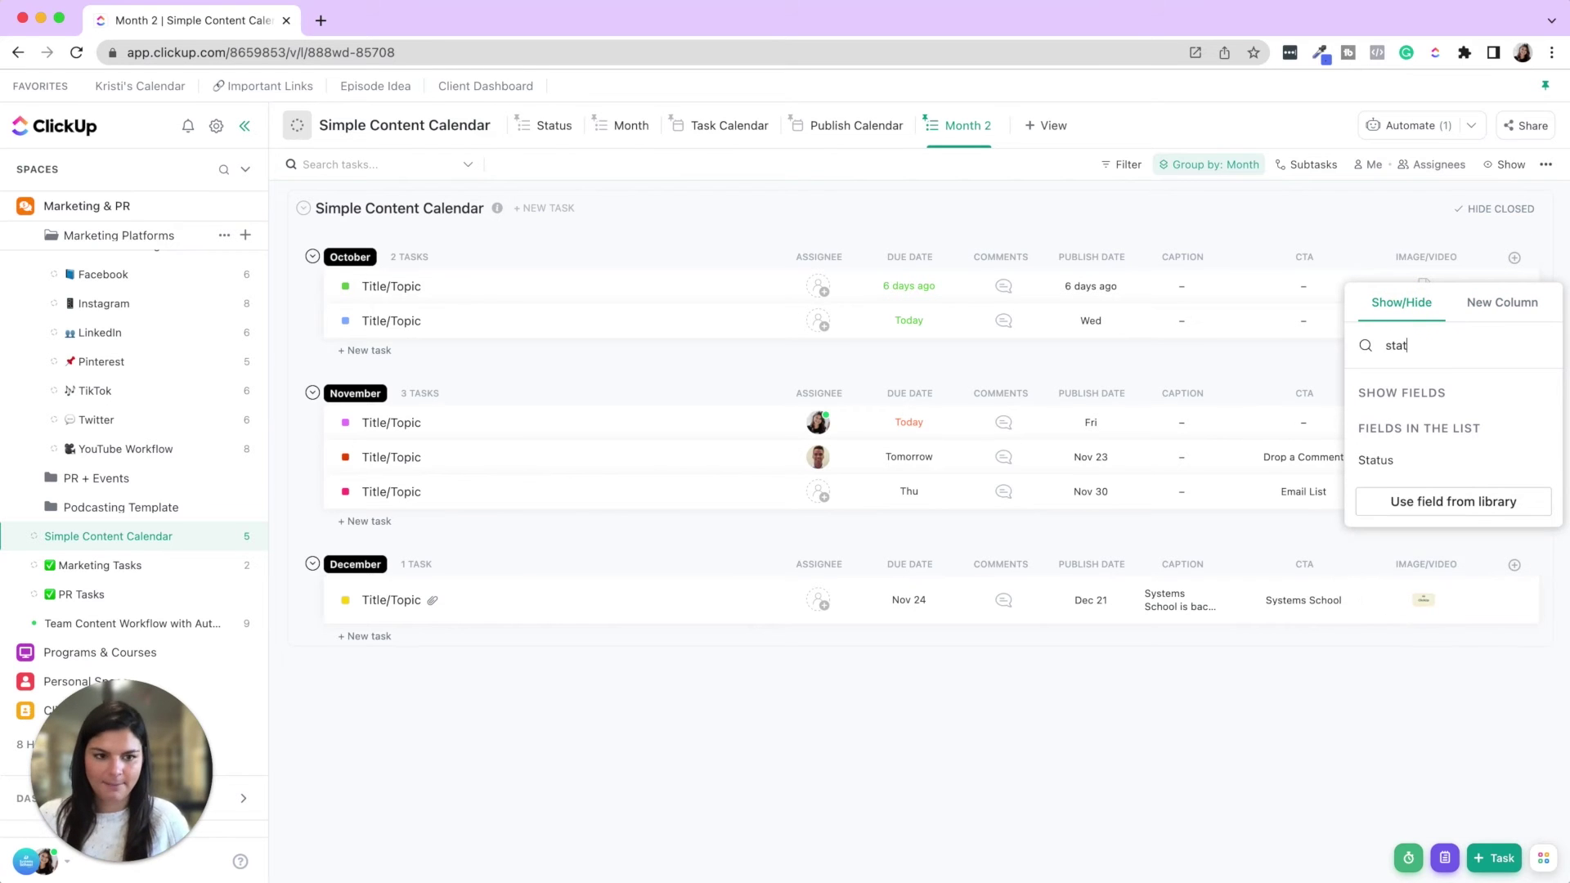
{"action": "left_click", "coordinate": [1376, 460]}
{"action": "left_click", "coordinate": [1138, 765]}
{"action": "left_click_drag", "start_coordinate": [954, 257], "coordinate": [1093, 255]}
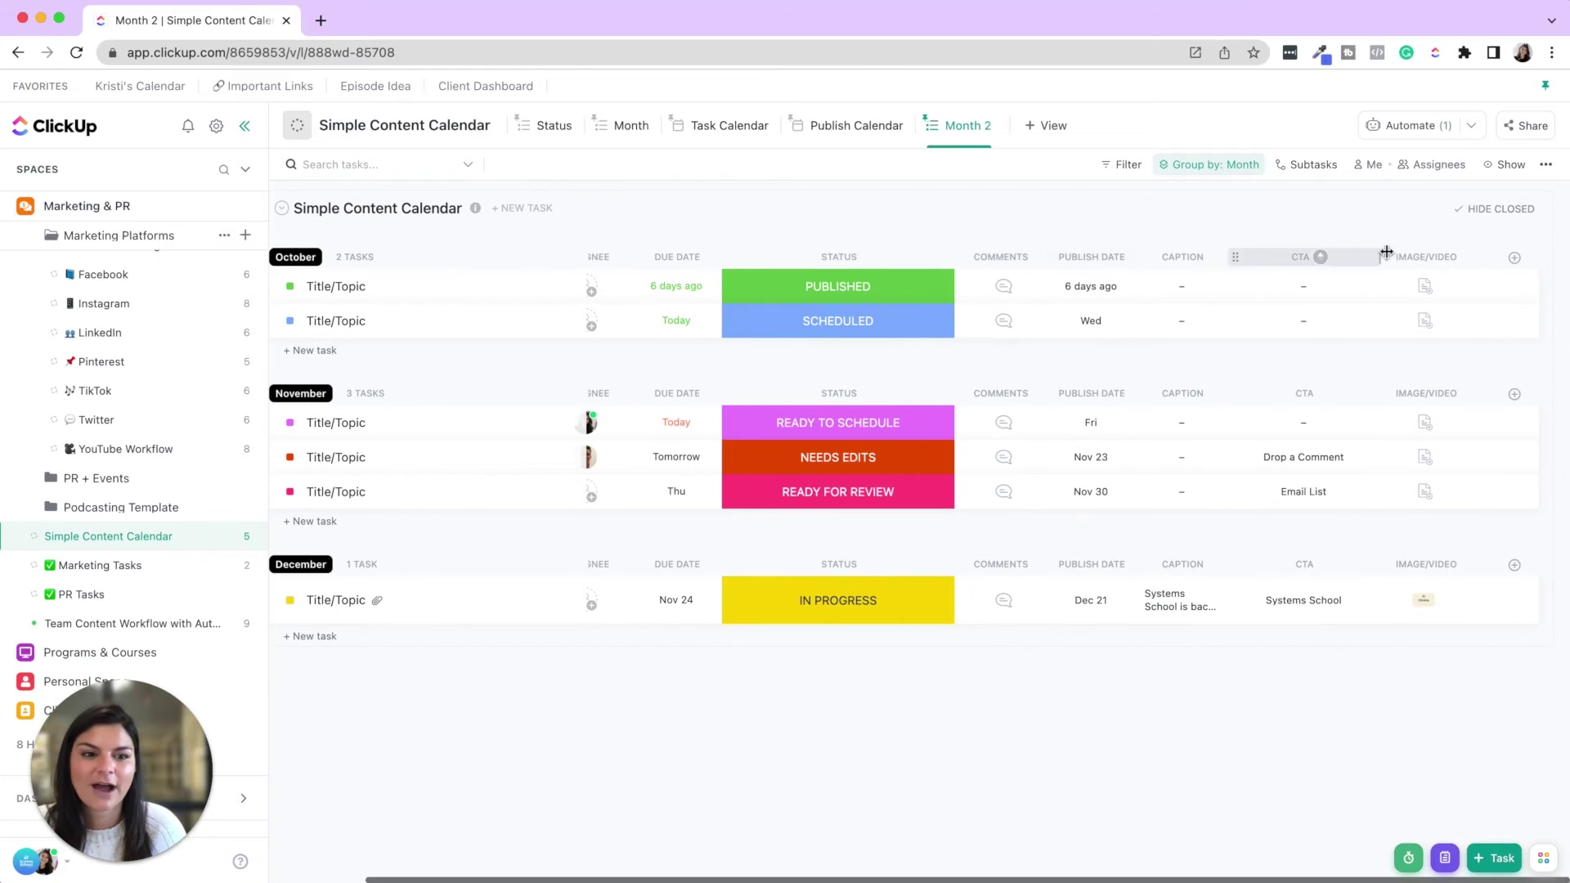
Hide the Image/Video column and show the Month column again.
{"action": "left_click", "coordinate": [1456, 256]}
{"action": "left_click", "coordinate": [1447, 515]}
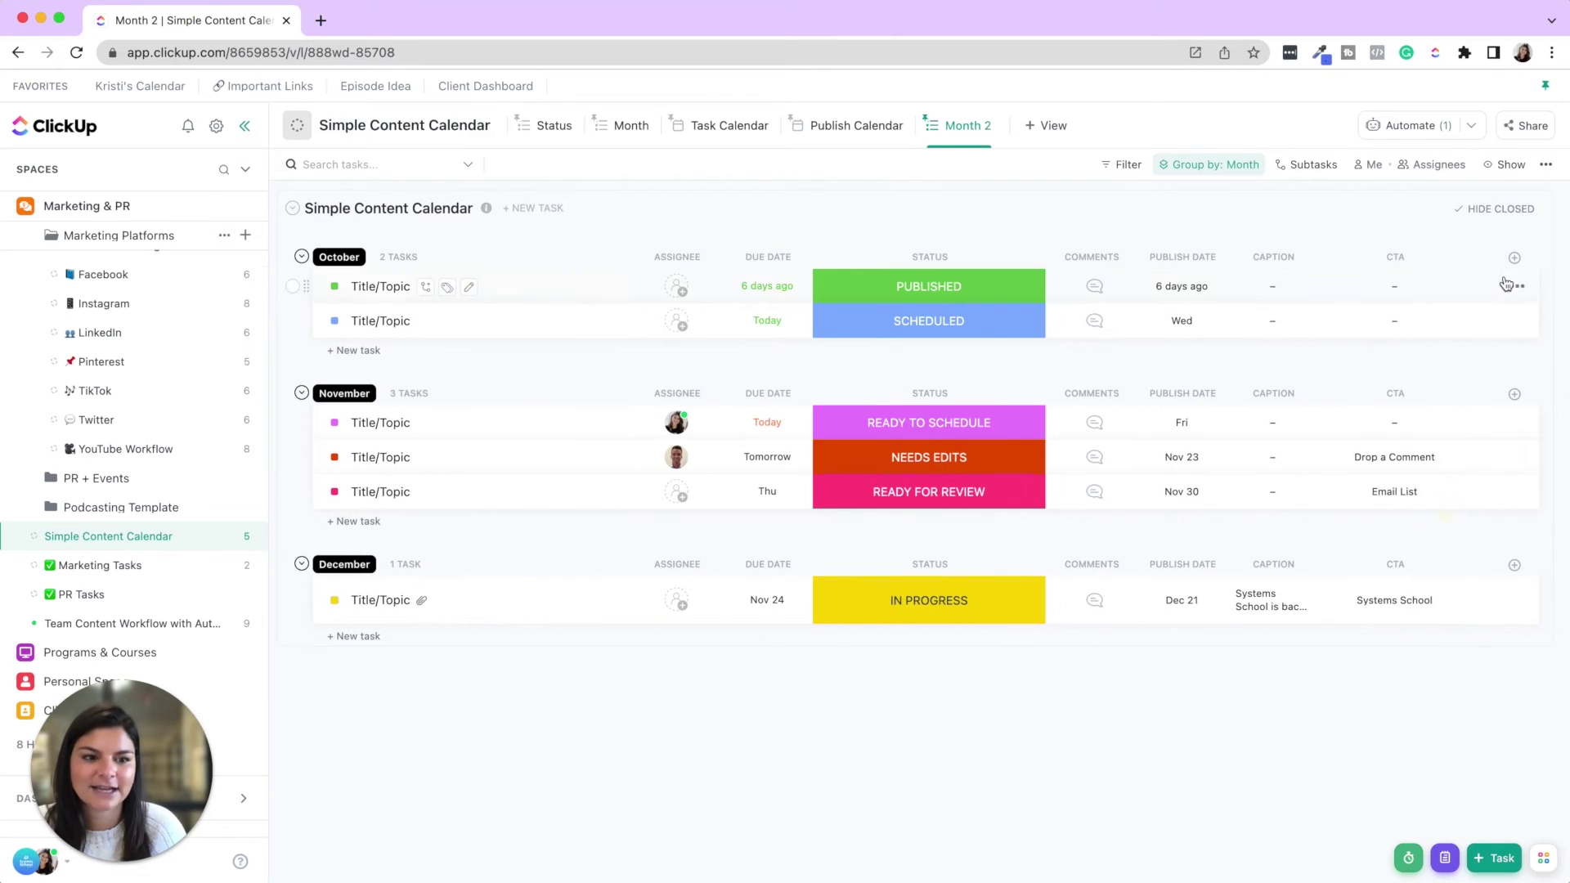
{"action": "left_click", "coordinate": [1514, 259]}
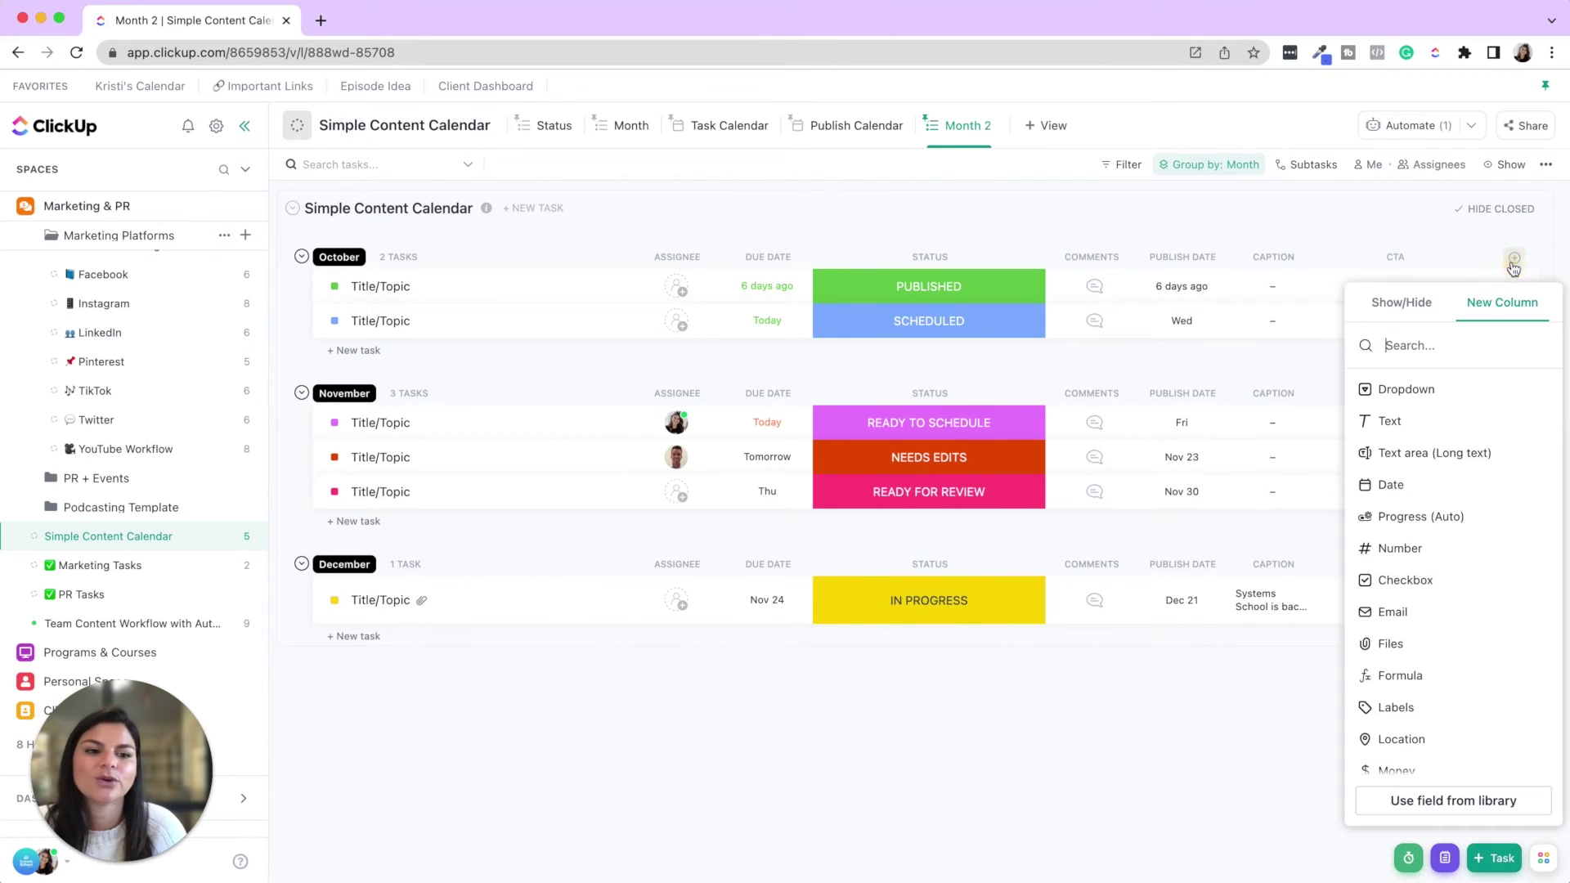
{"action": "left_click", "coordinate": [1393, 304]}
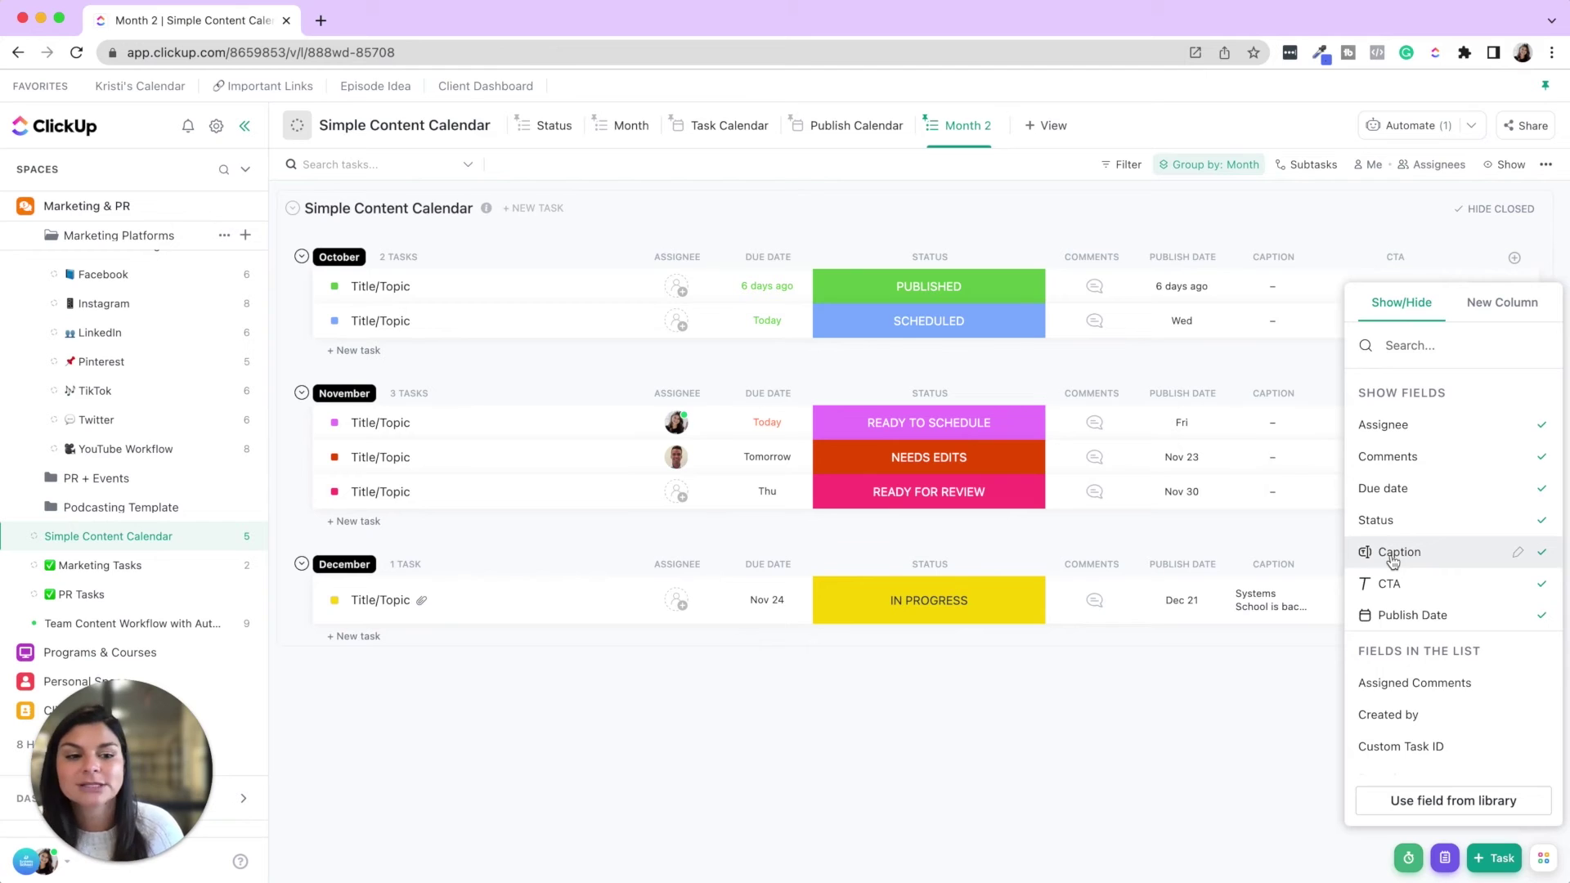
{"action": "scroll", "coordinate": [1392, 562], "scroll_direction": "down", "scroll_amount": 6}
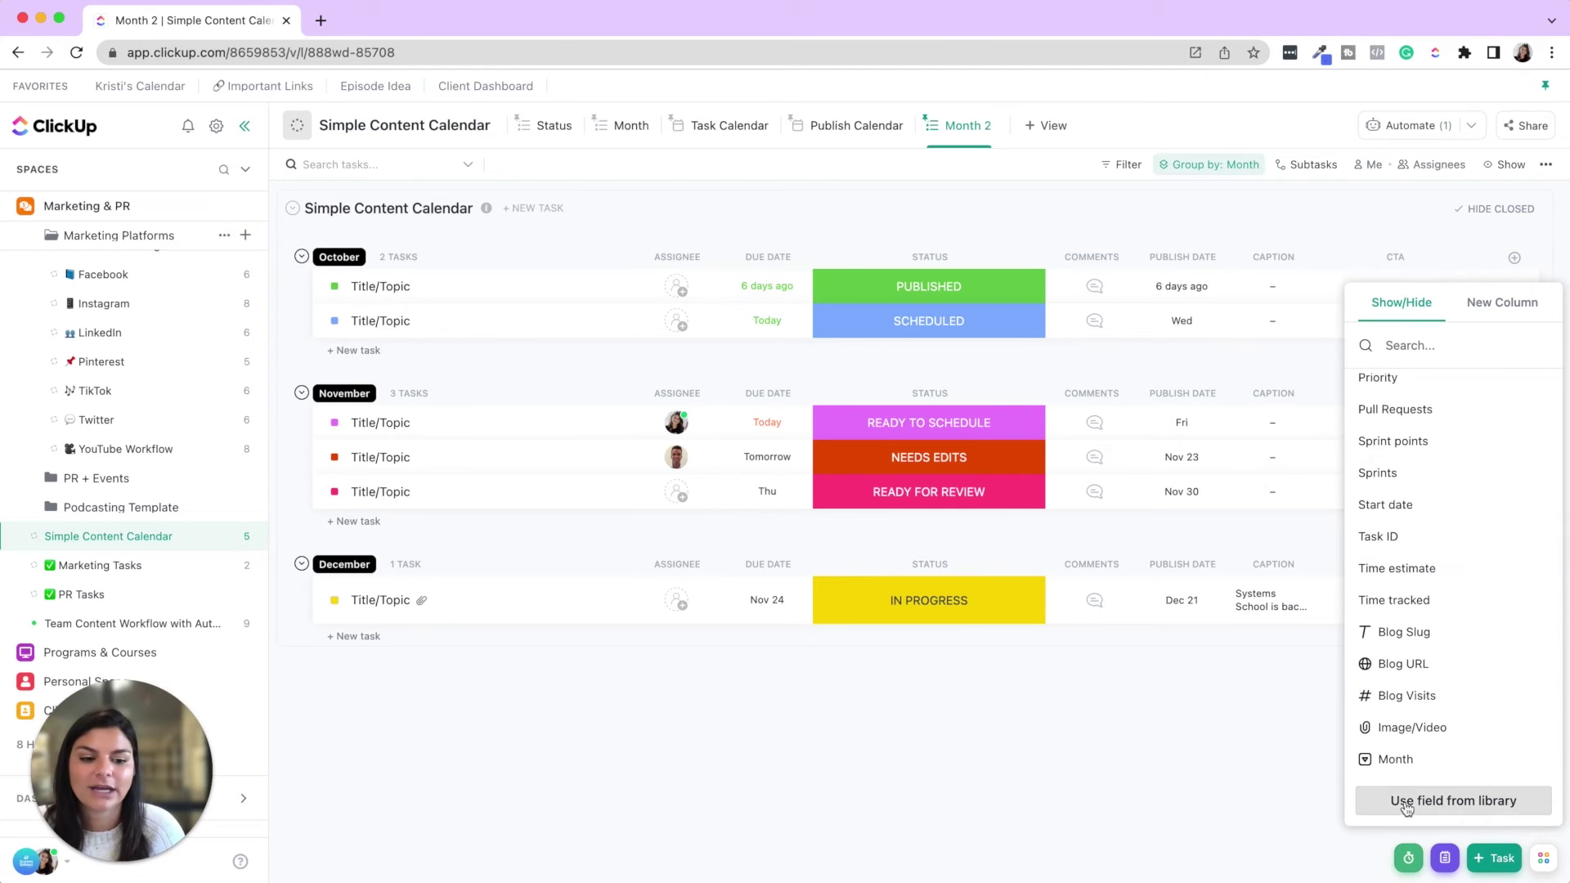
{"action": "left_click", "coordinate": [1395, 760]}
{"action": "left_click", "coordinate": [1153, 736]}
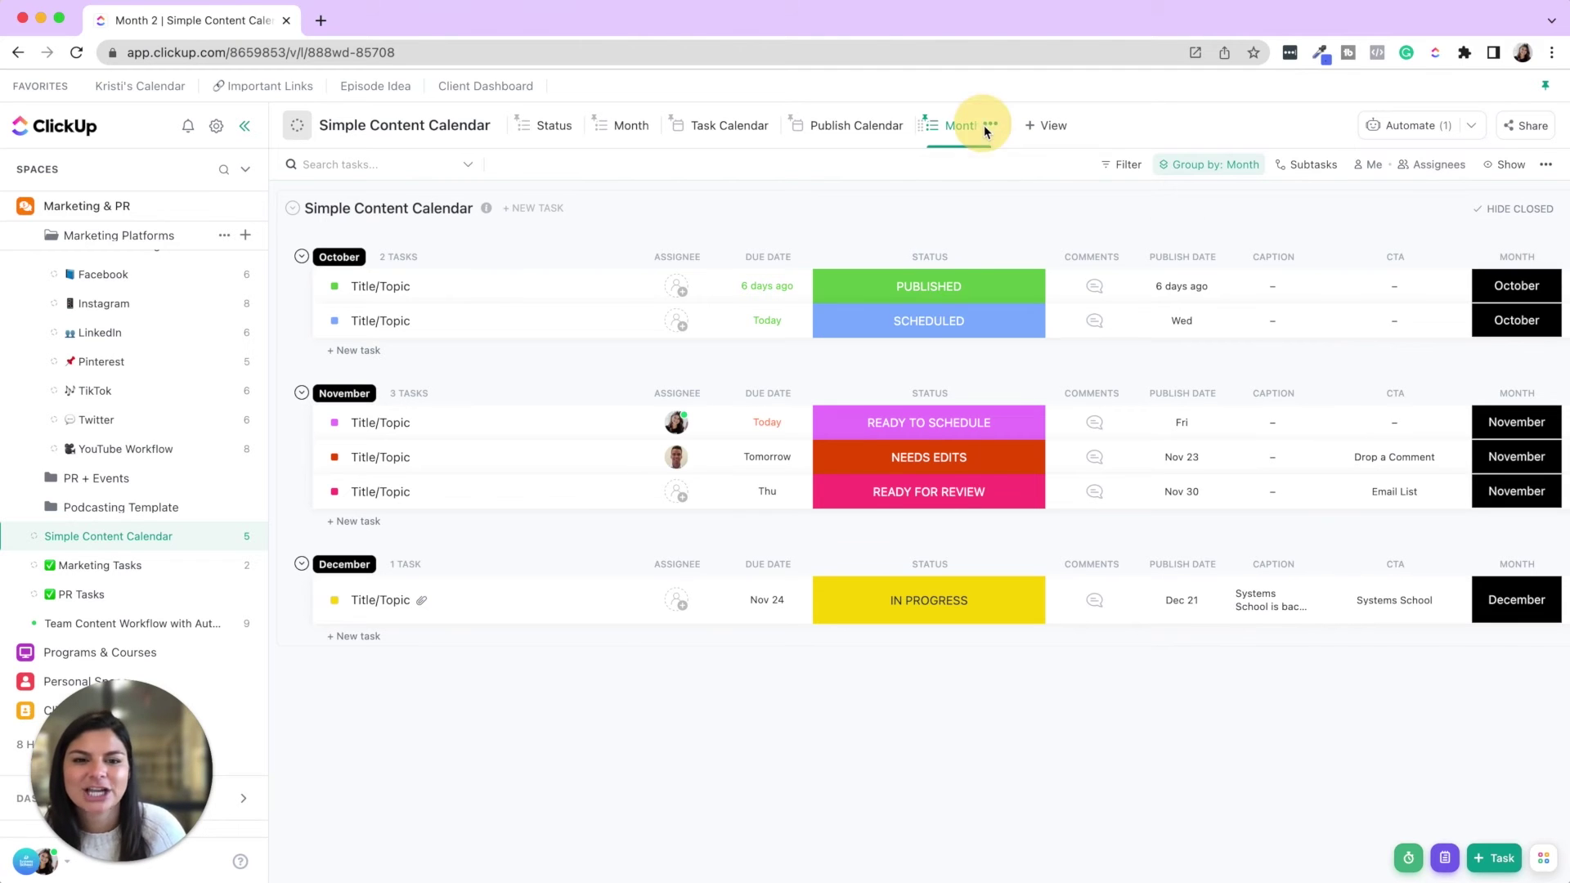
Delete the Month 2 view and return to the original Month view.
{"action": "left_click", "coordinate": [990, 124]}
{"action": "left_click", "coordinate": [973, 360]}
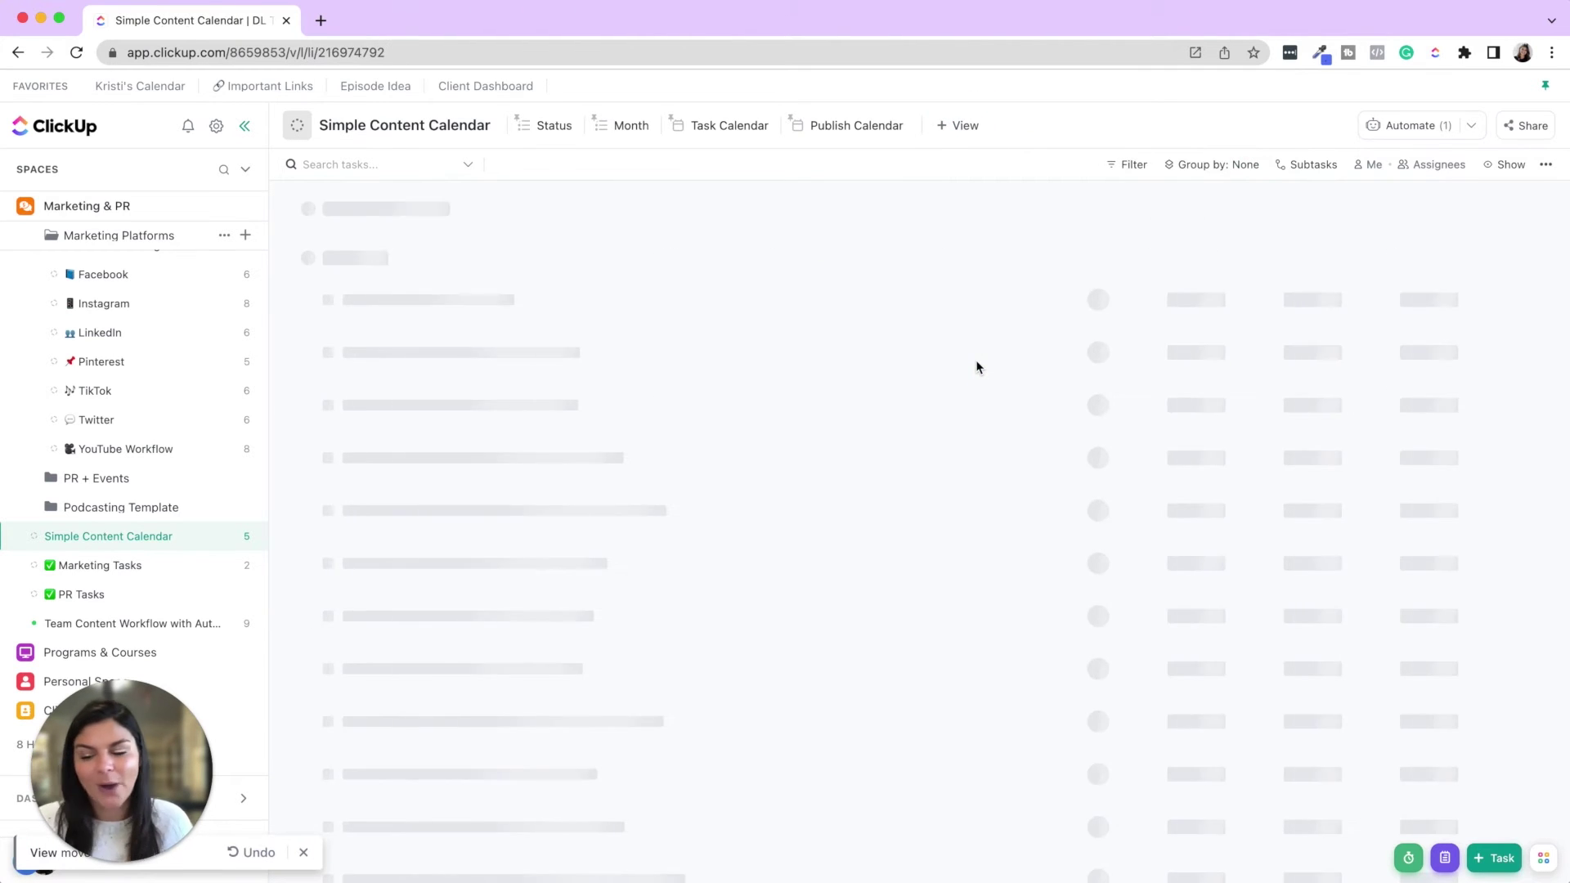
{"action": "left_click", "coordinate": [619, 133]}
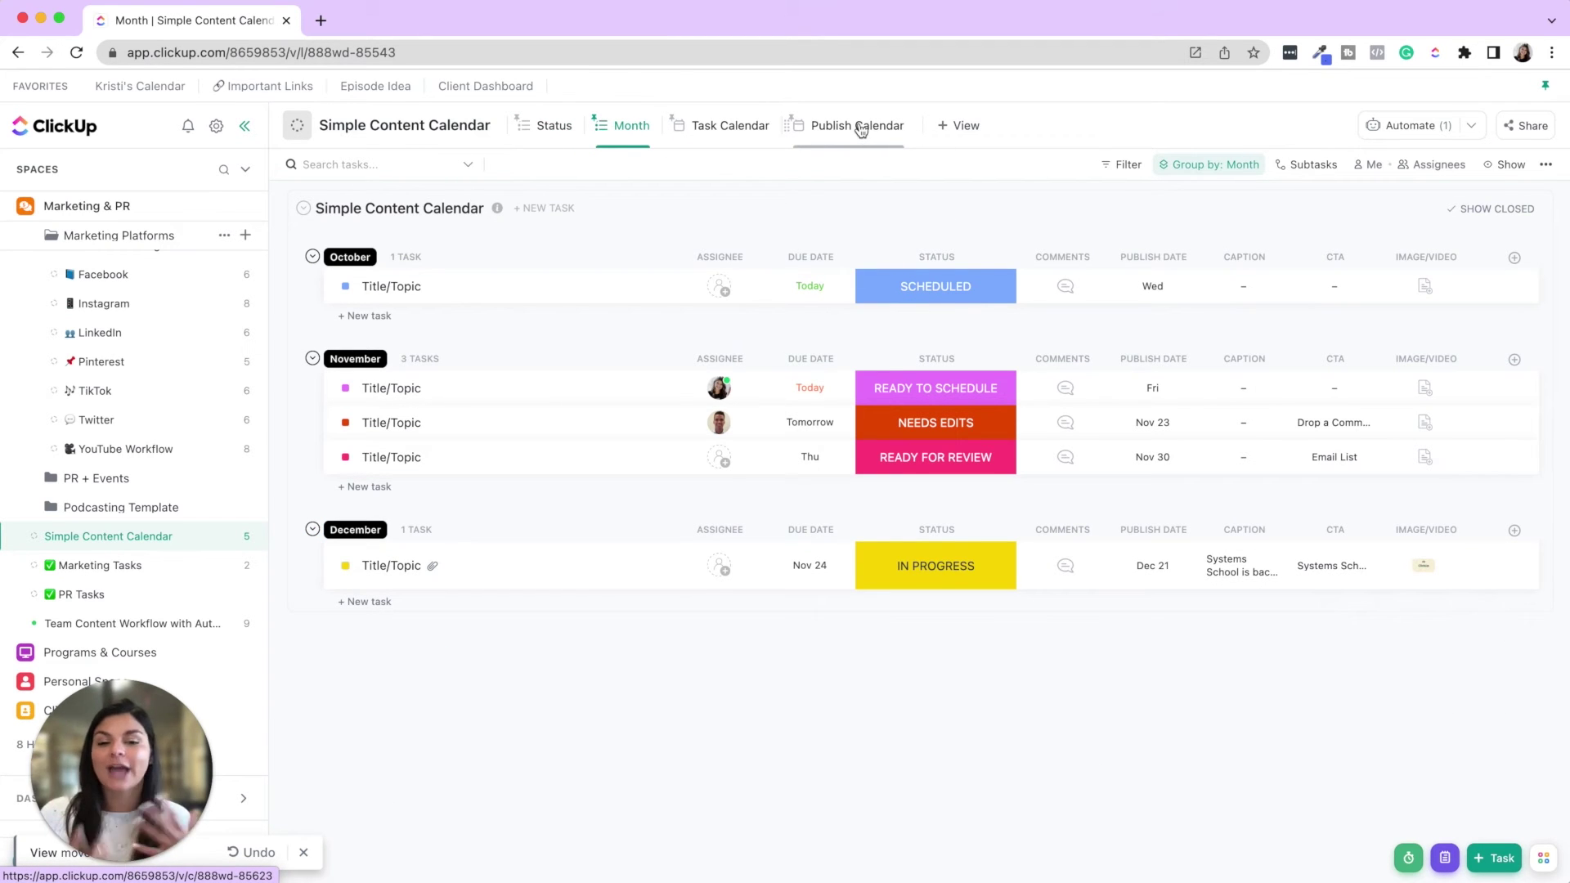
Open the Task Calendar view and review its display settings for November 2022.
{"action": "left_click", "coordinate": [705, 135]}
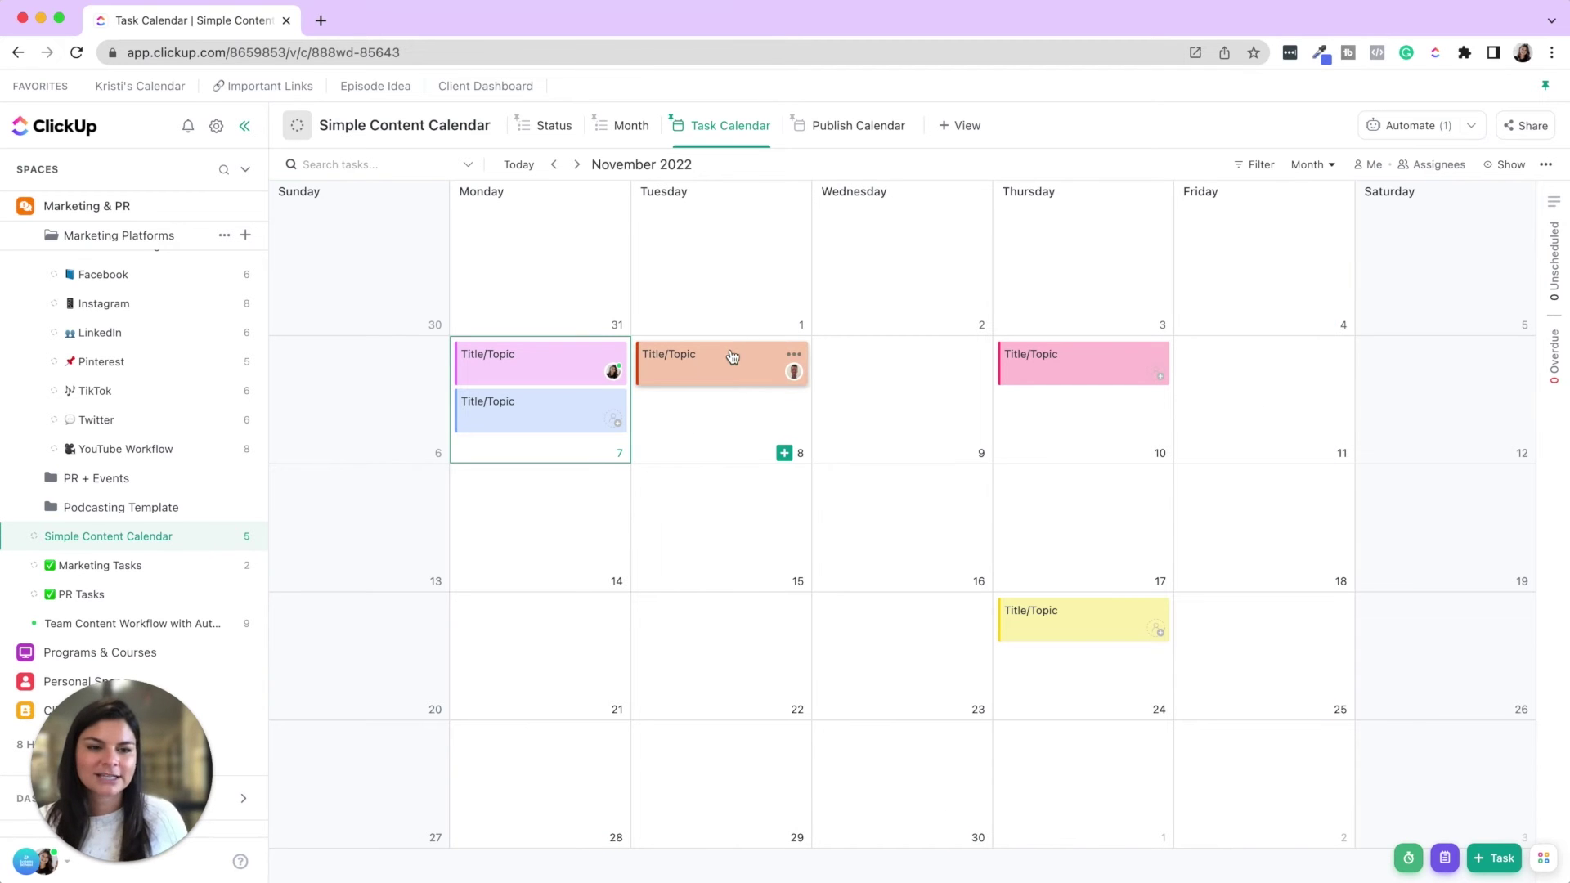
{"action": "left_click", "coordinate": [1510, 165]}
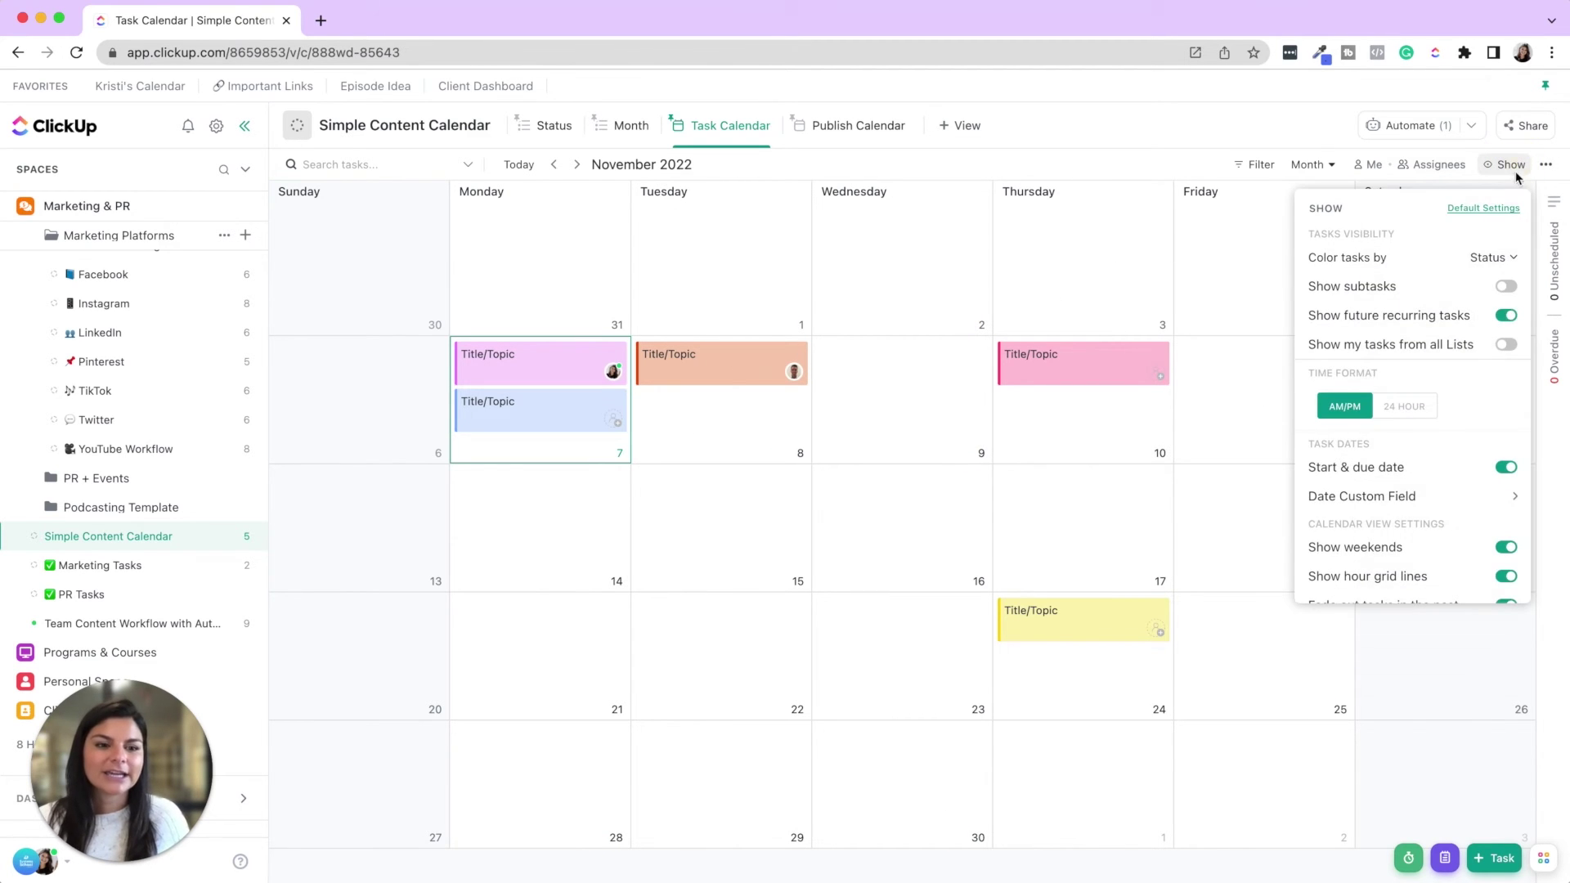
{"action": "scroll", "coordinate": [1464, 415], "scroll_direction": "down", "scroll_amount": 3}
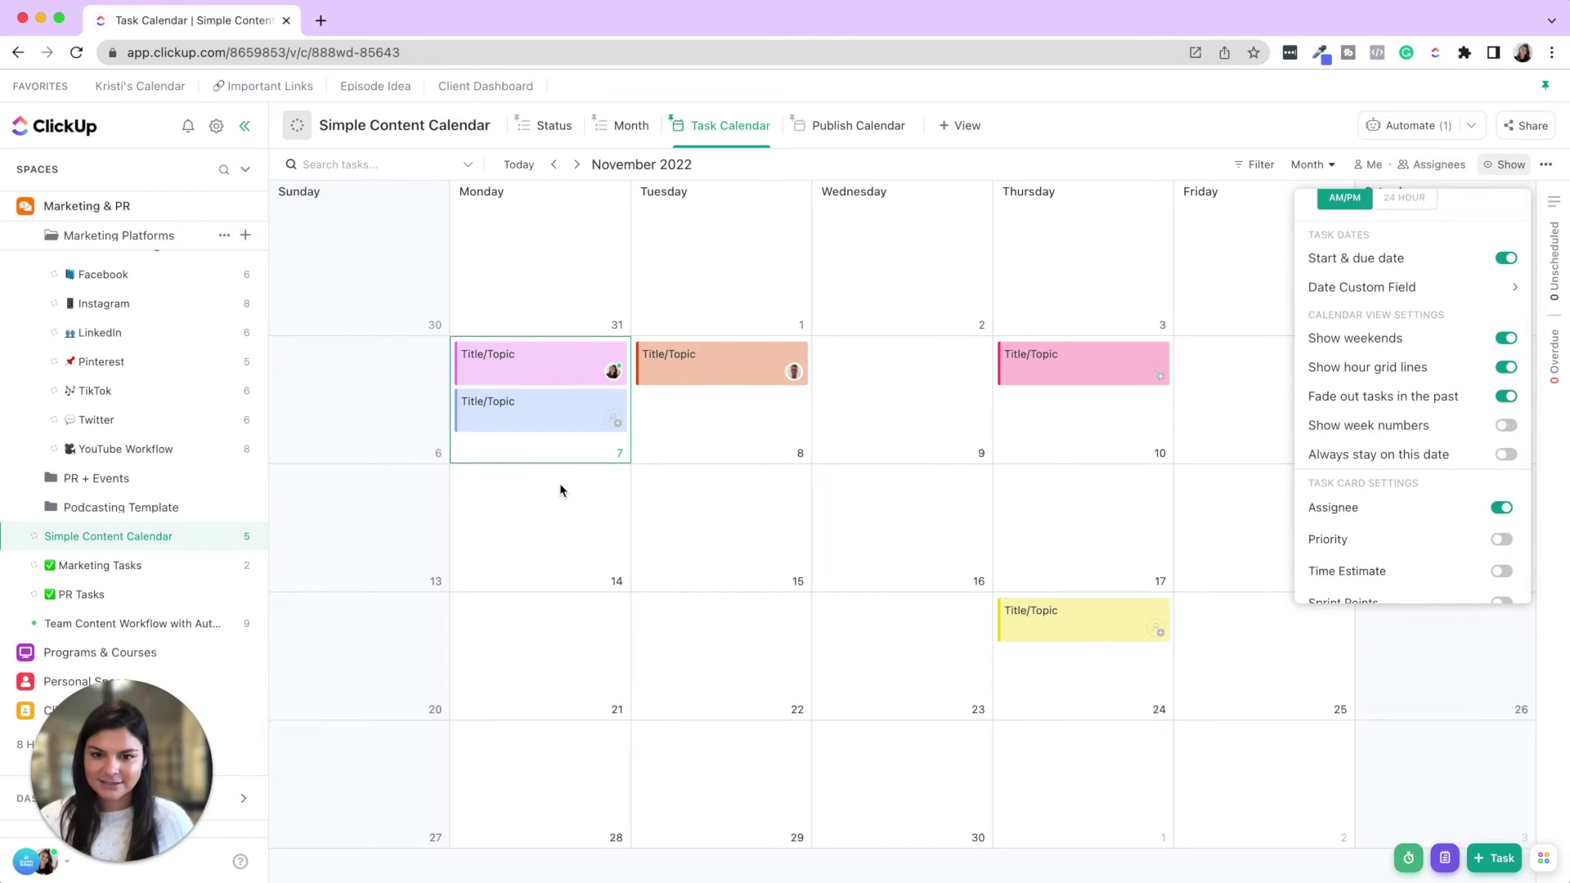
{"action": "left_click", "coordinate": [669, 427]}
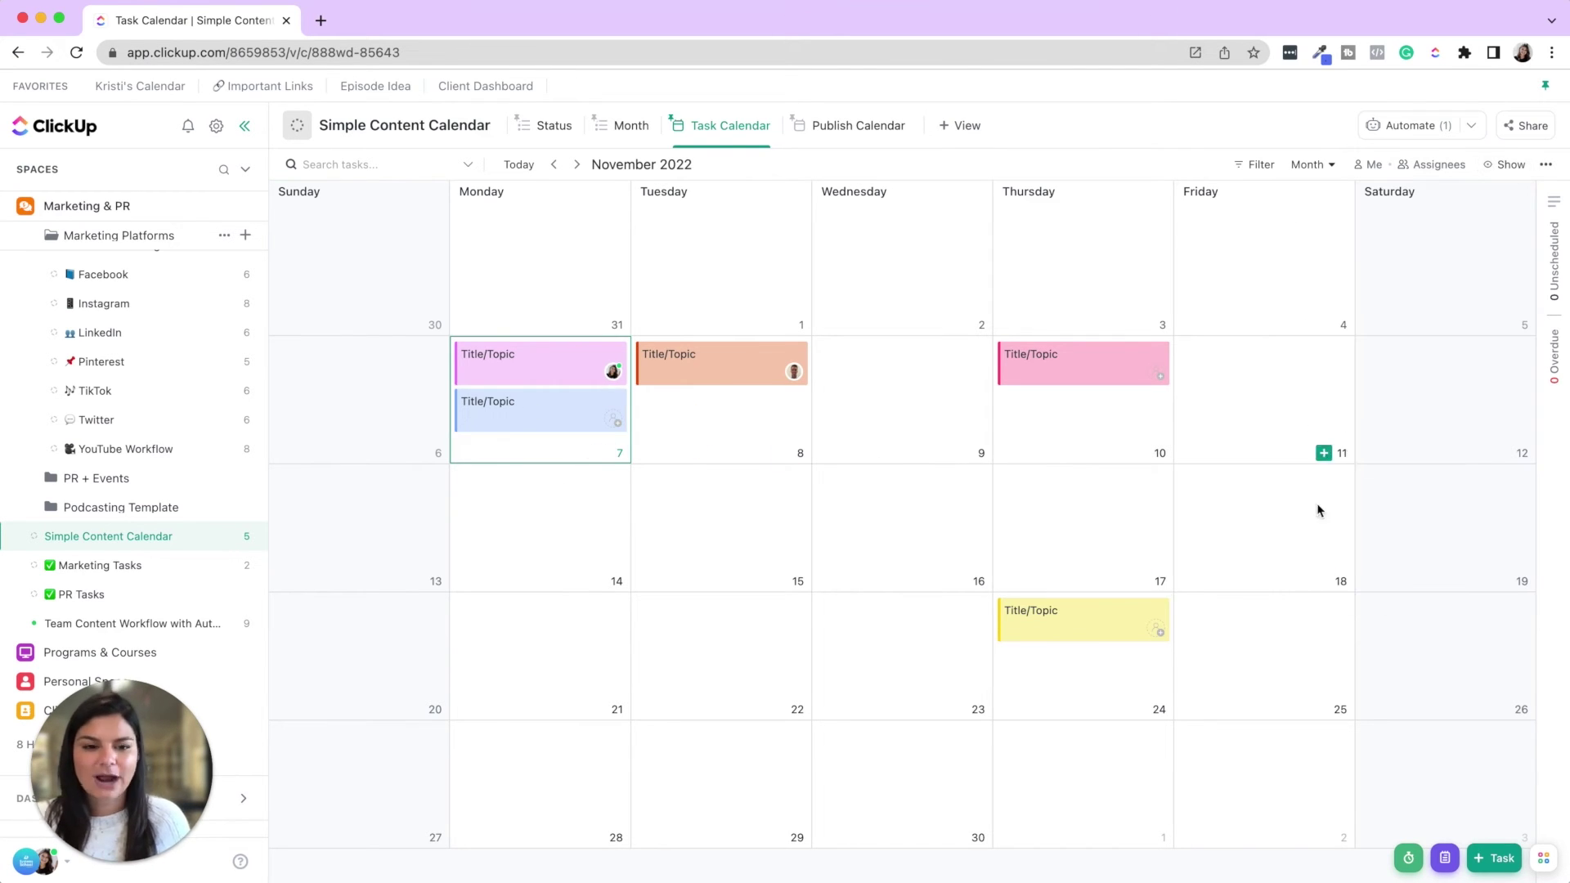
{"action": "mouse_move", "coordinate": [1114, 624]}
{"action": "left_mouse_down"}
{"action": "mouse_move", "coordinate": [900, 634]}
{"action": "mouse_move", "coordinate": [1114, 630]}
{"action": "left_mouse_up"}
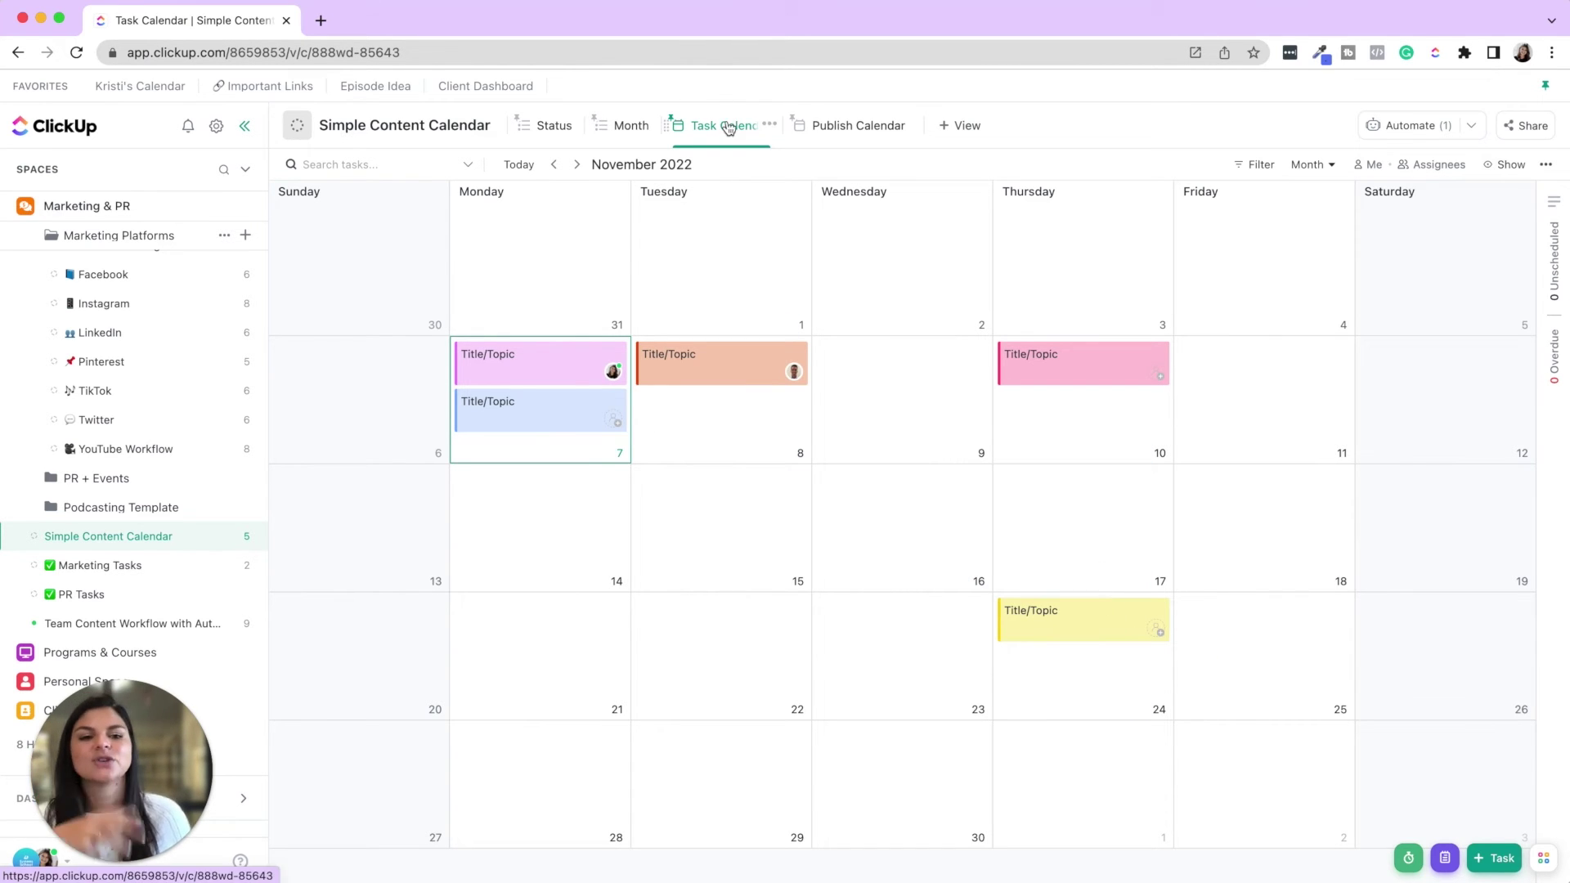
Check the Publish Calendar places tasks by Publish Date, then go back to Status.
{"action": "left_click", "coordinate": [868, 130]}
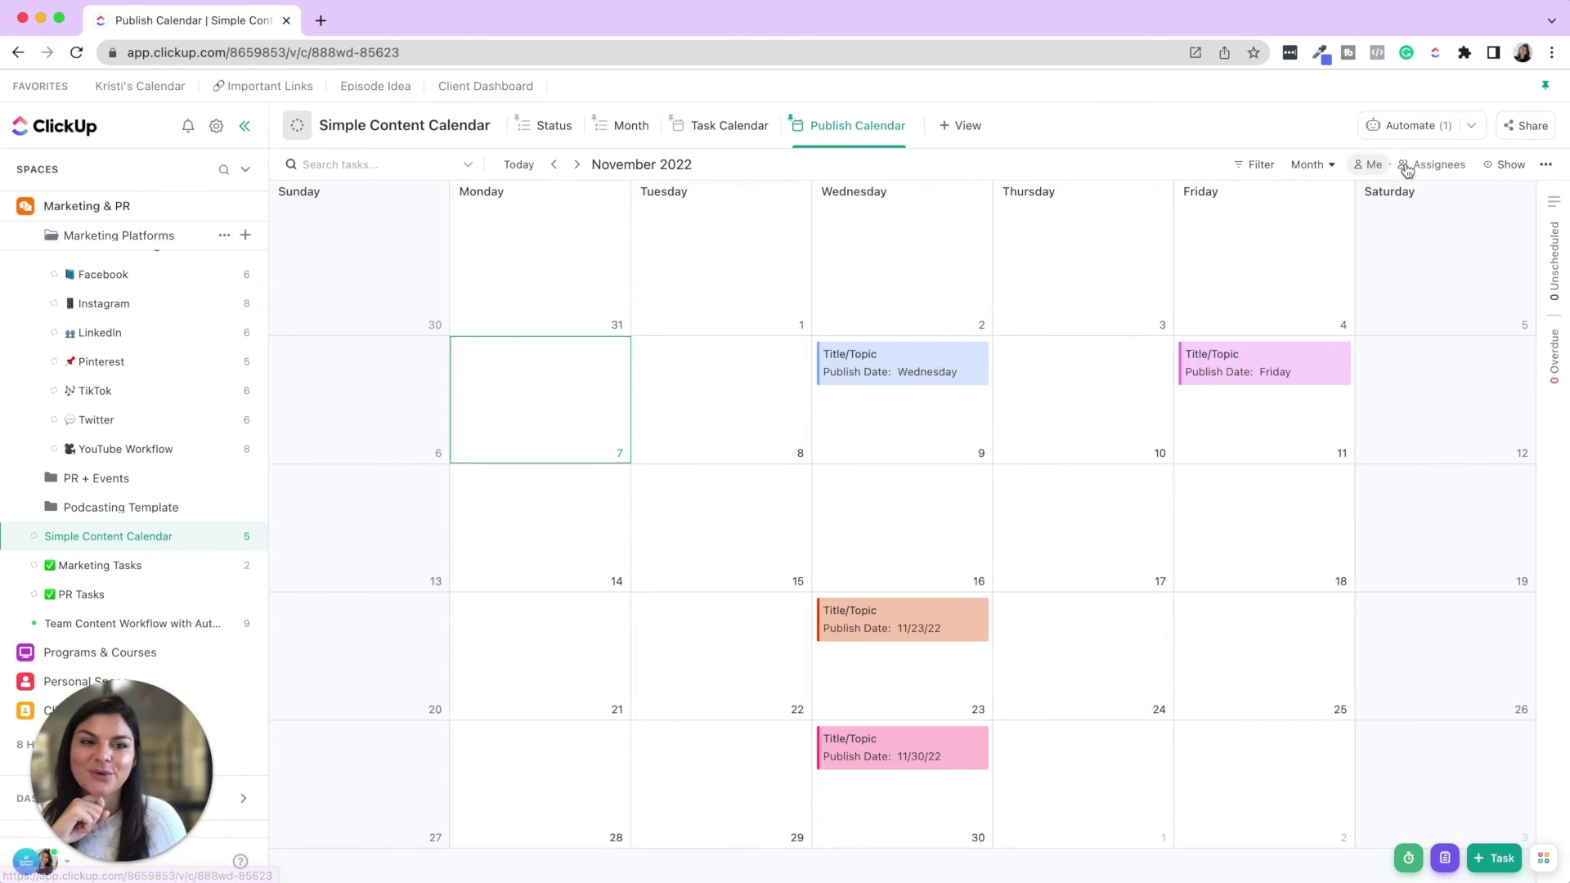
{"action": "left_click", "coordinate": [1505, 165]}
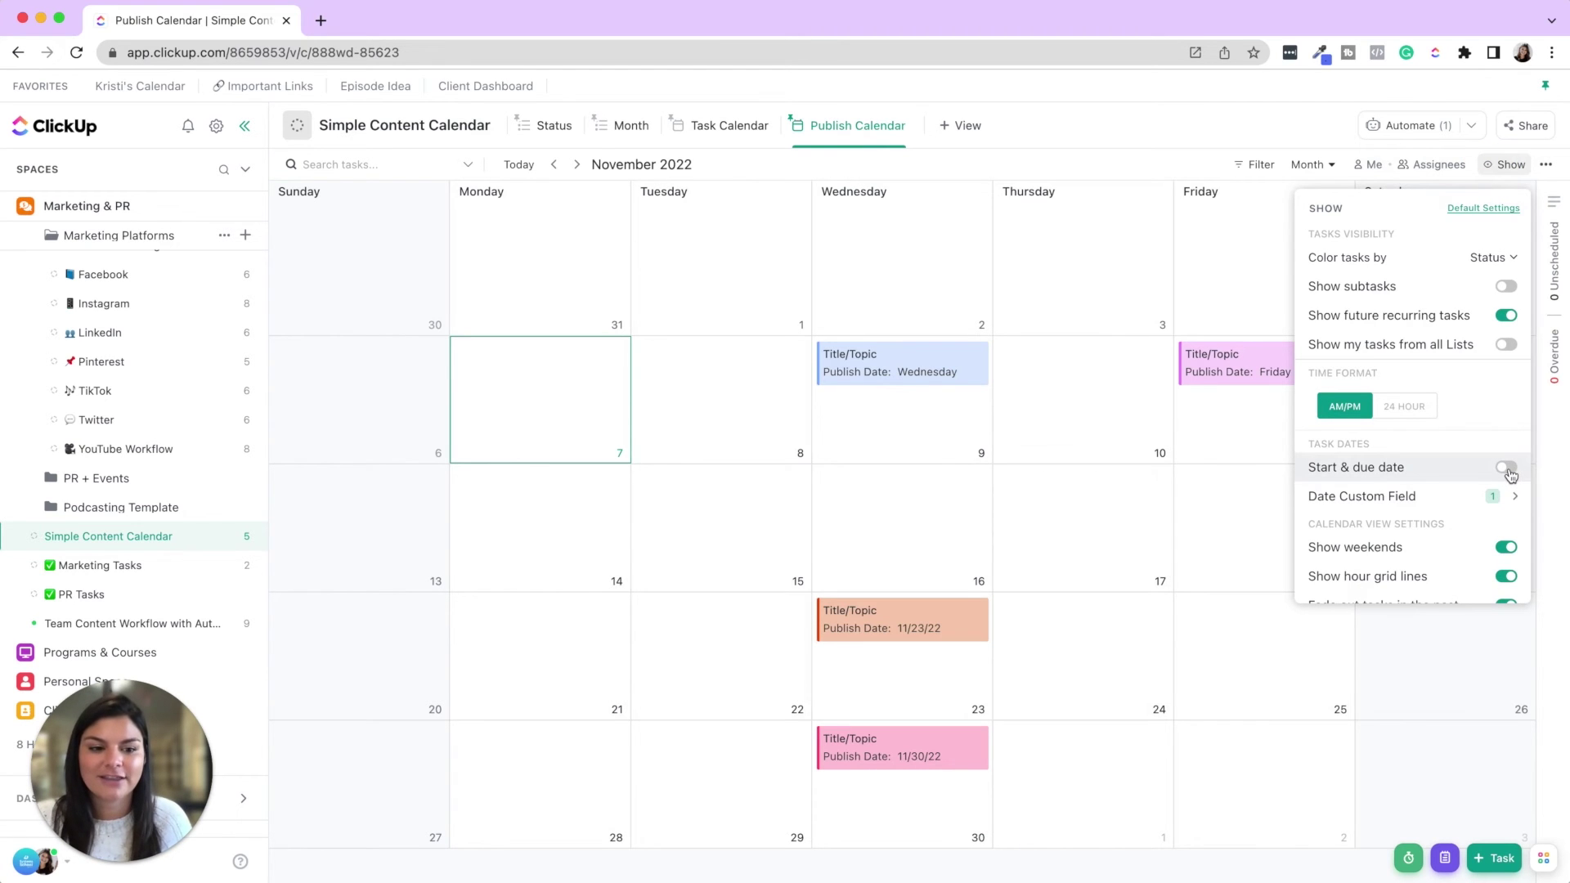
{"action": "left_click", "coordinate": [1432, 505]}
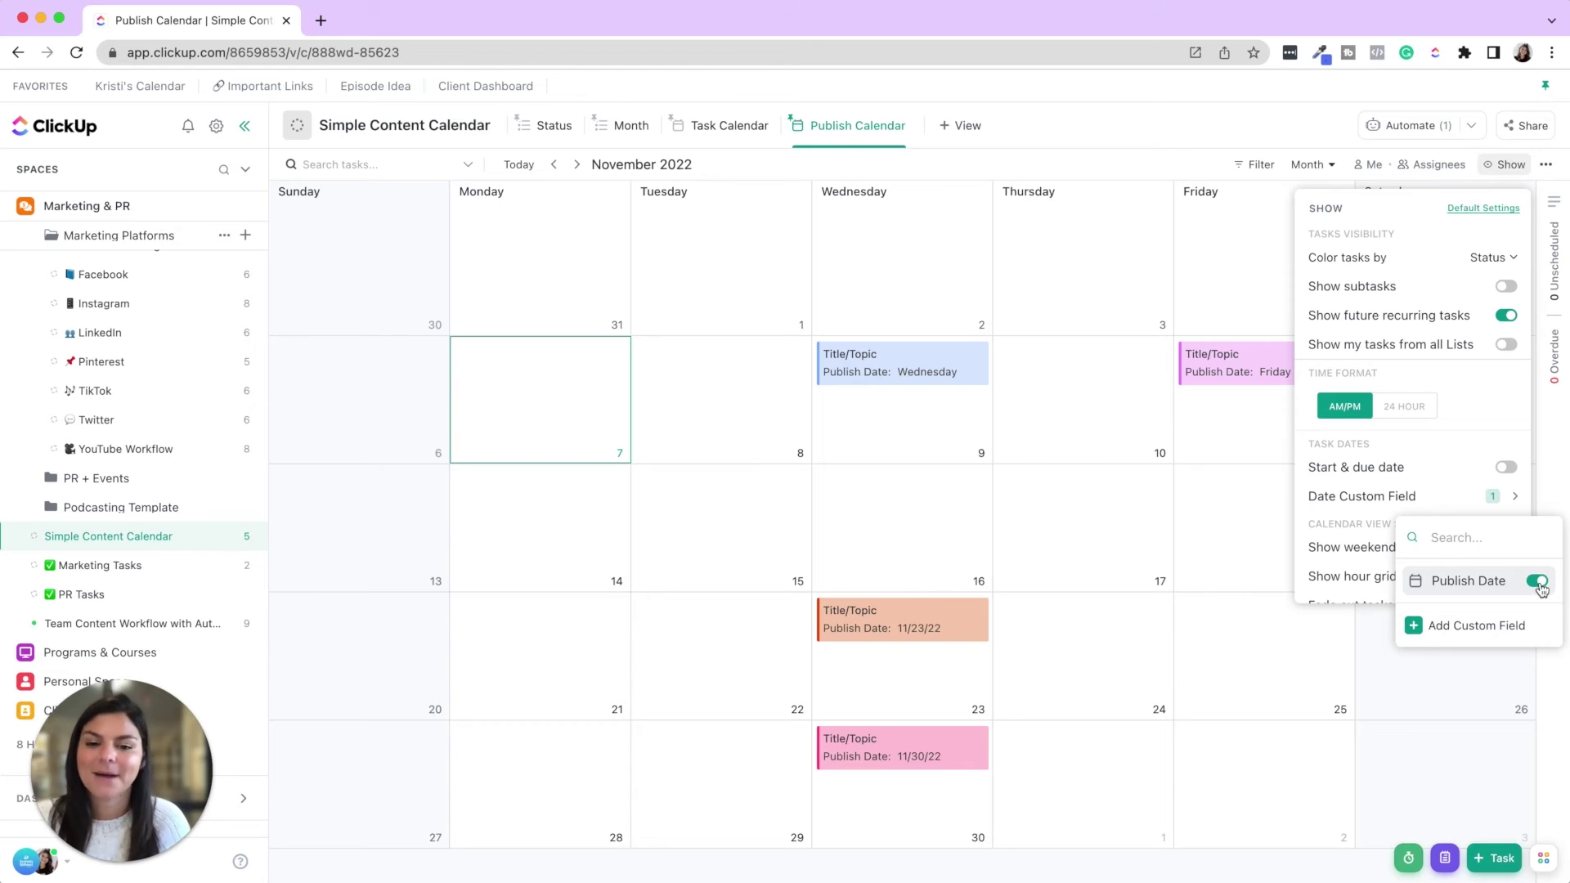
{"action": "left_click", "coordinate": [1106, 488]}
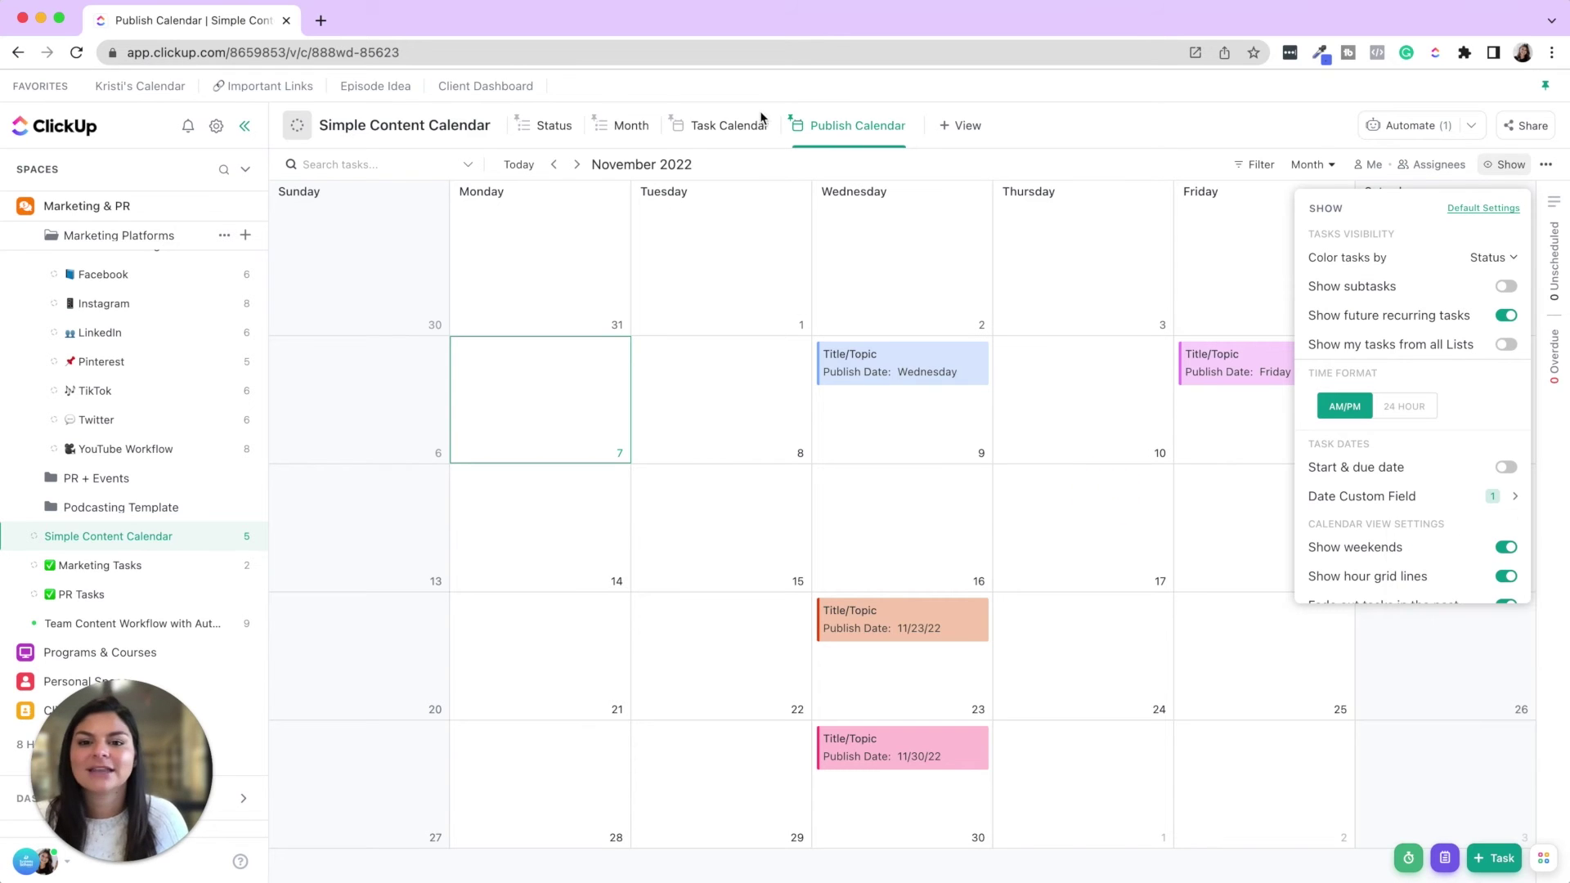
{"action": "left_click", "coordinate": [1259, 123]}
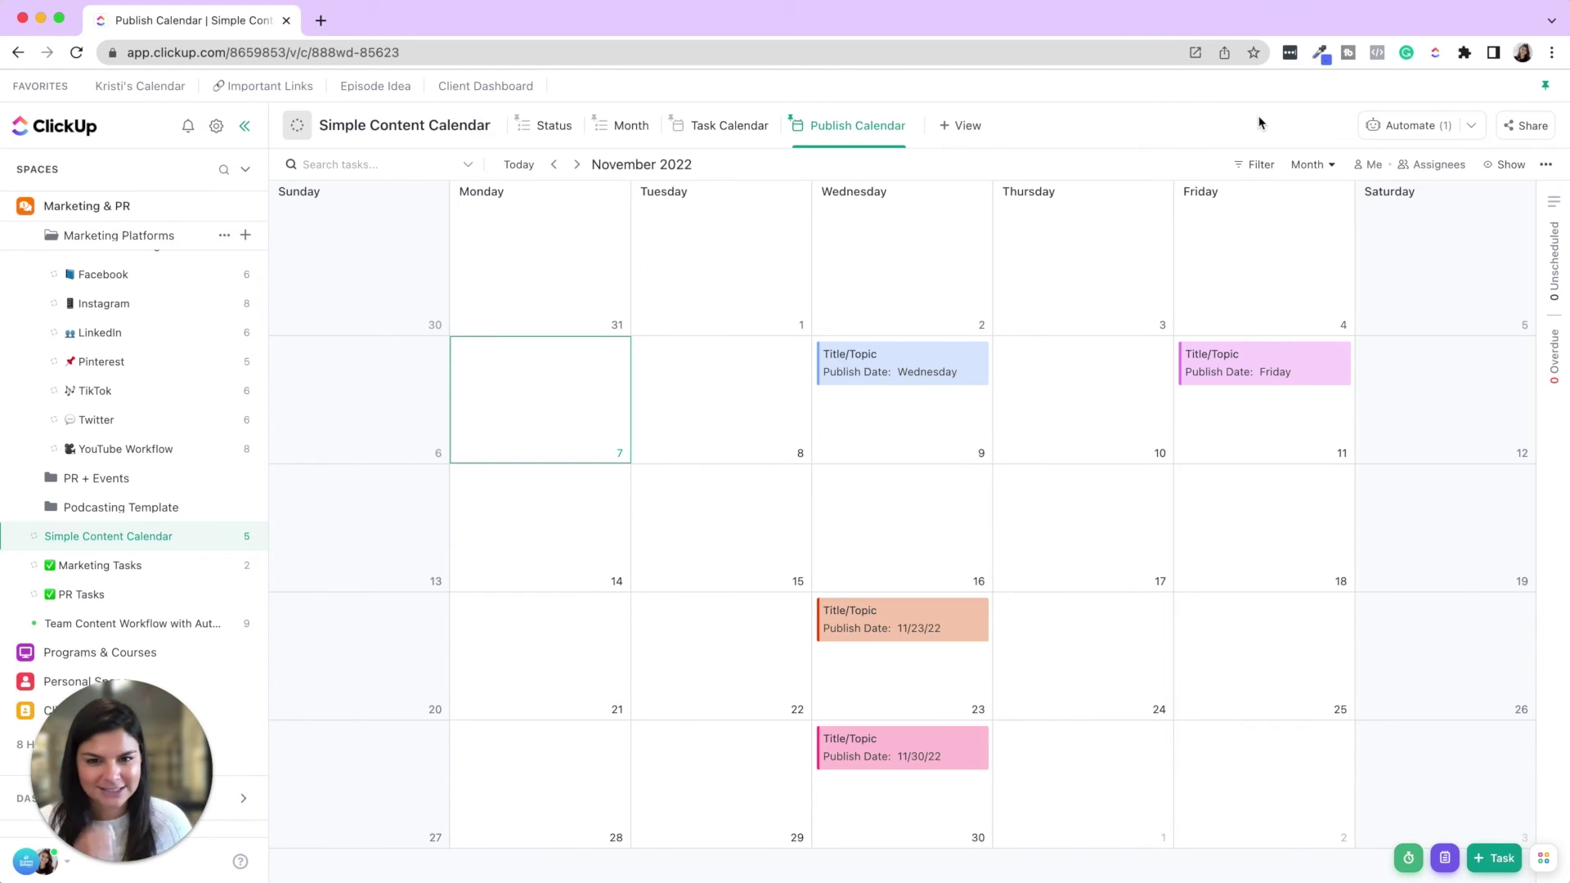
{"action": "left_click", "coordinate": [537, 135]}
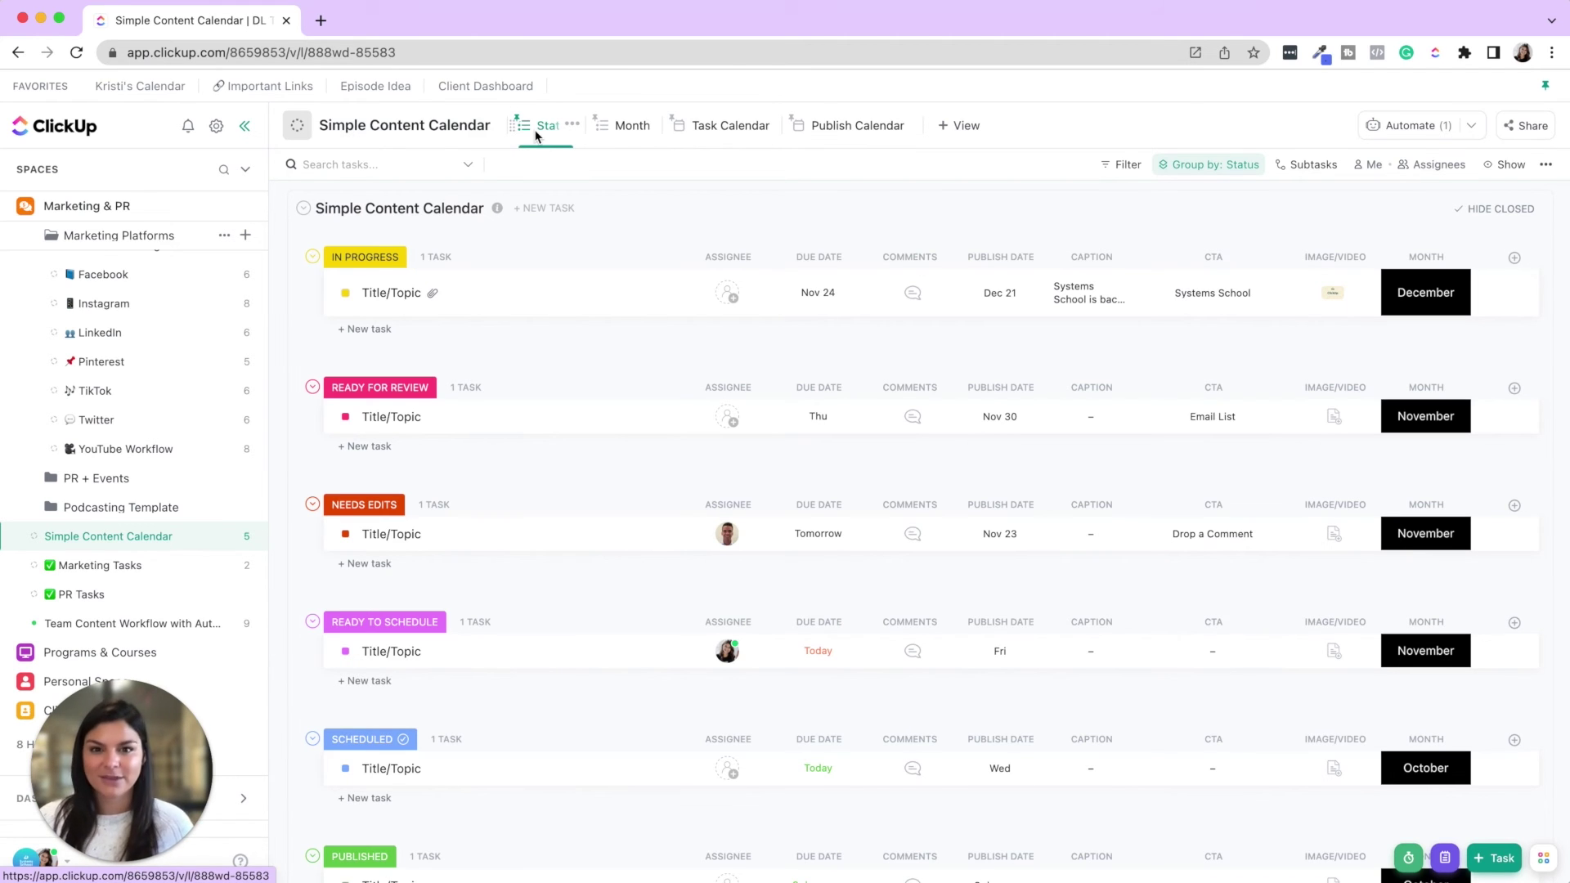
Open the Automations manager and edit the Status changes automation.
{"action": "left_click", "coordinate": [1399, 125]}
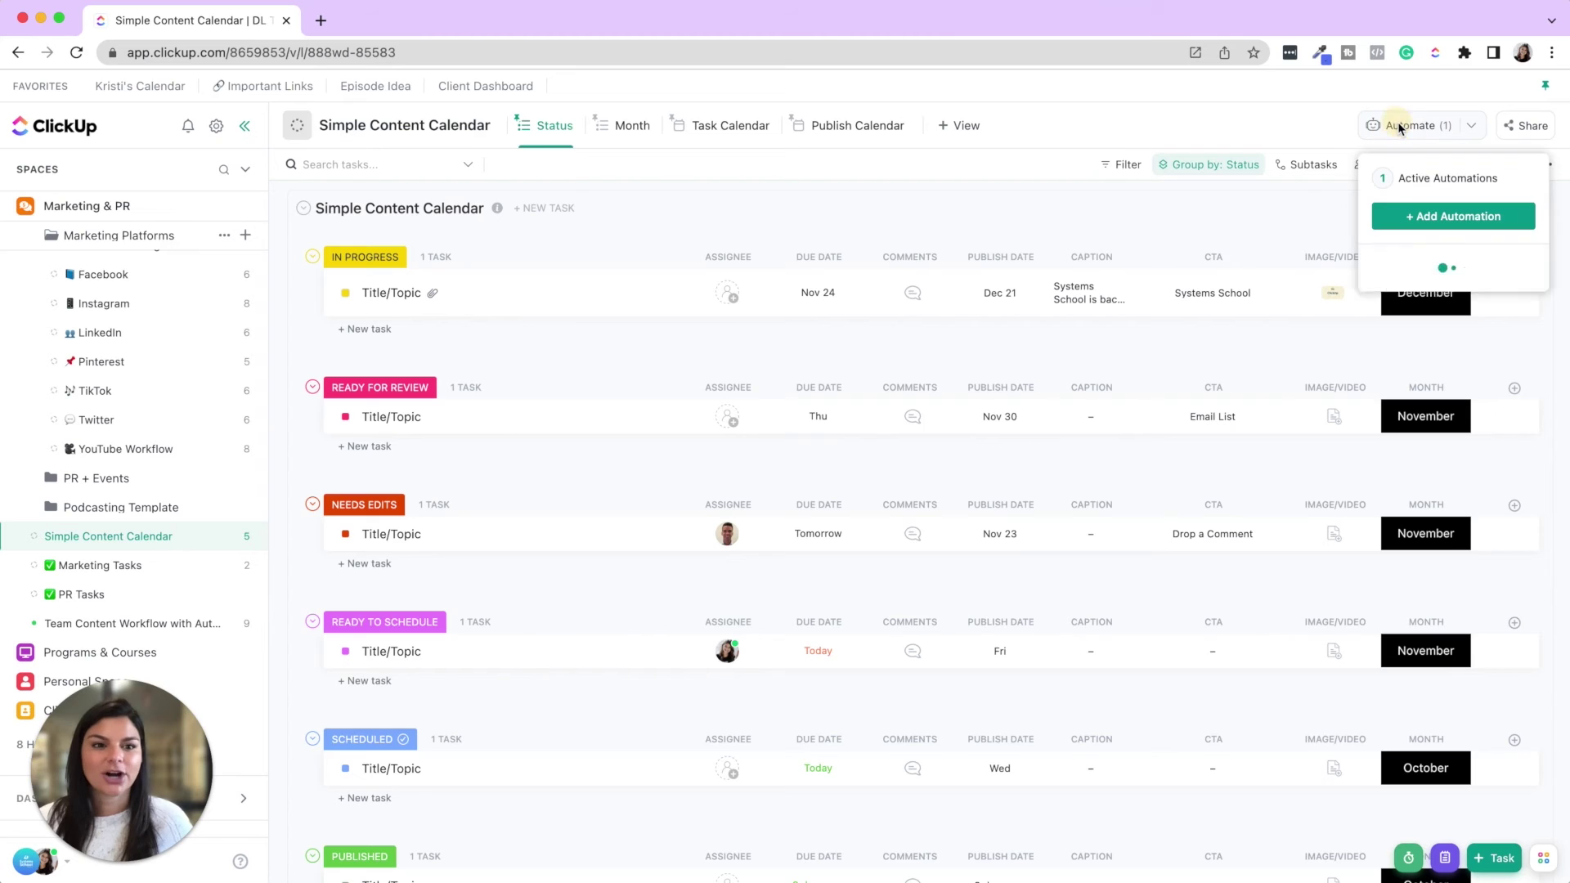
{"action": "left_click", "coordinate": [1422, 180]}
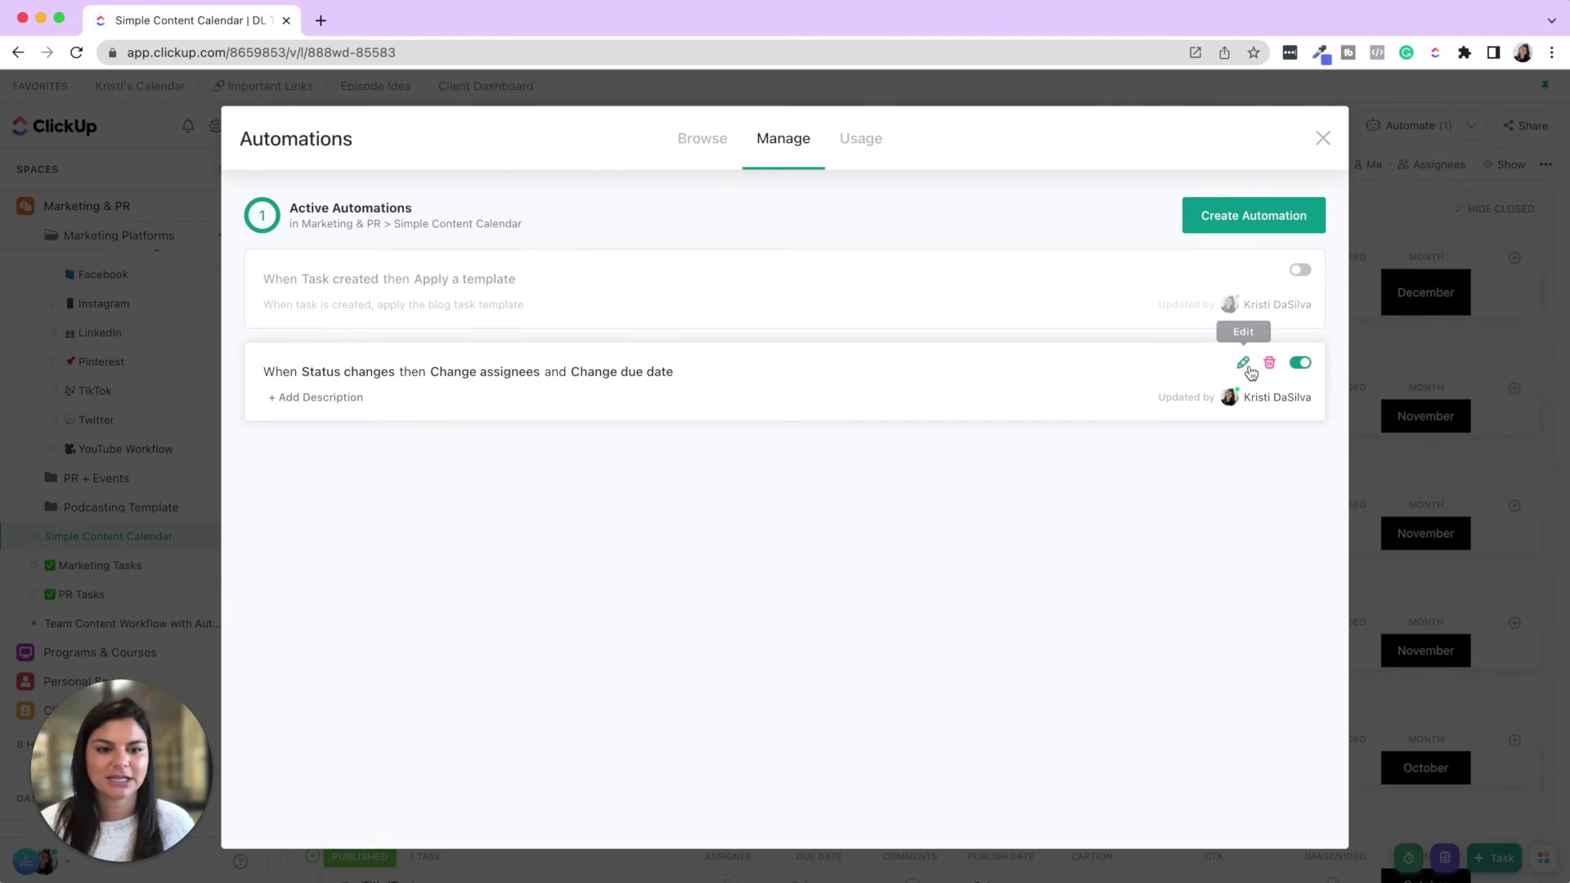
{"action": "left_click", "coordinate": [1240, 362]}
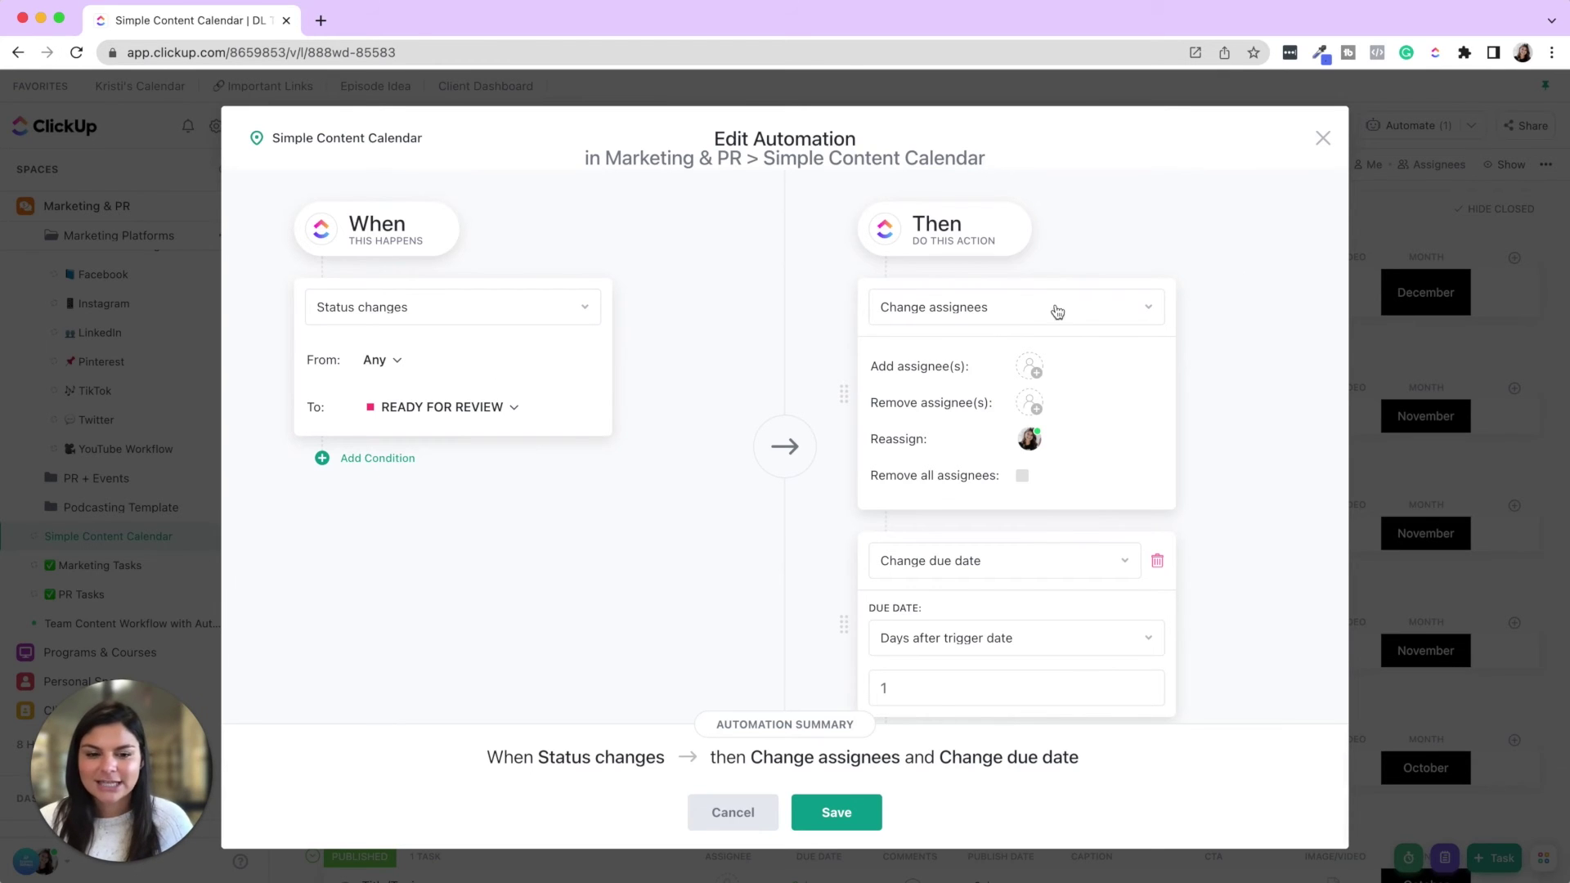
Review the automation's reassignee, READY FOR REVIEW trigger and action options without changing anything.
{"action": "left_click", "coordinate": [1022, 450]}
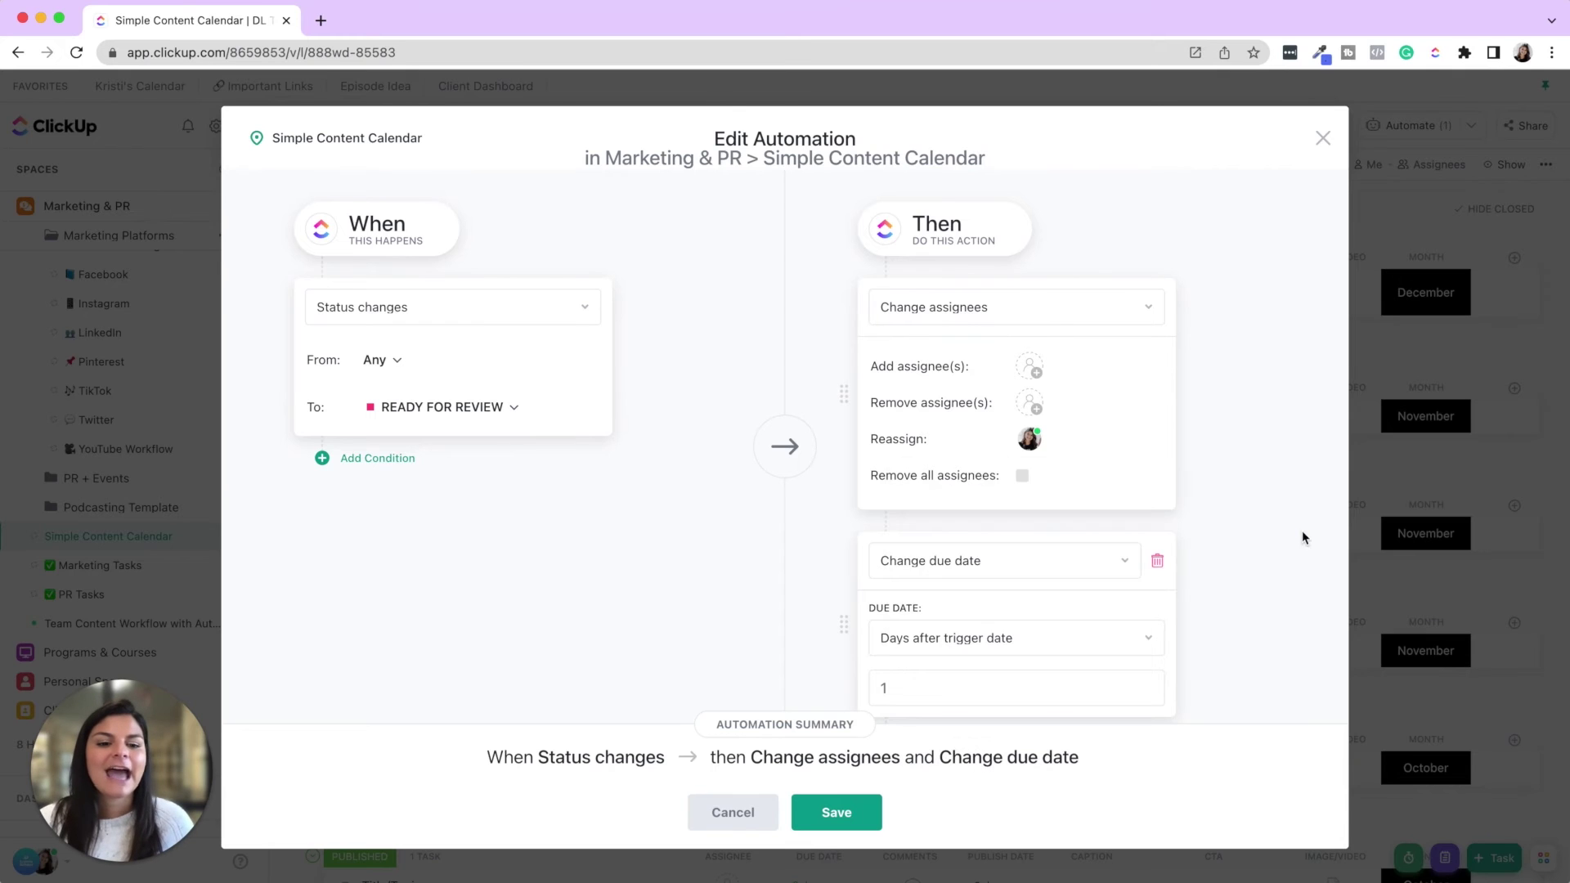
{"action": "scroll", "coordinate": [1070, 621], "scroll_direction": "down", "scroll_amount": 2}
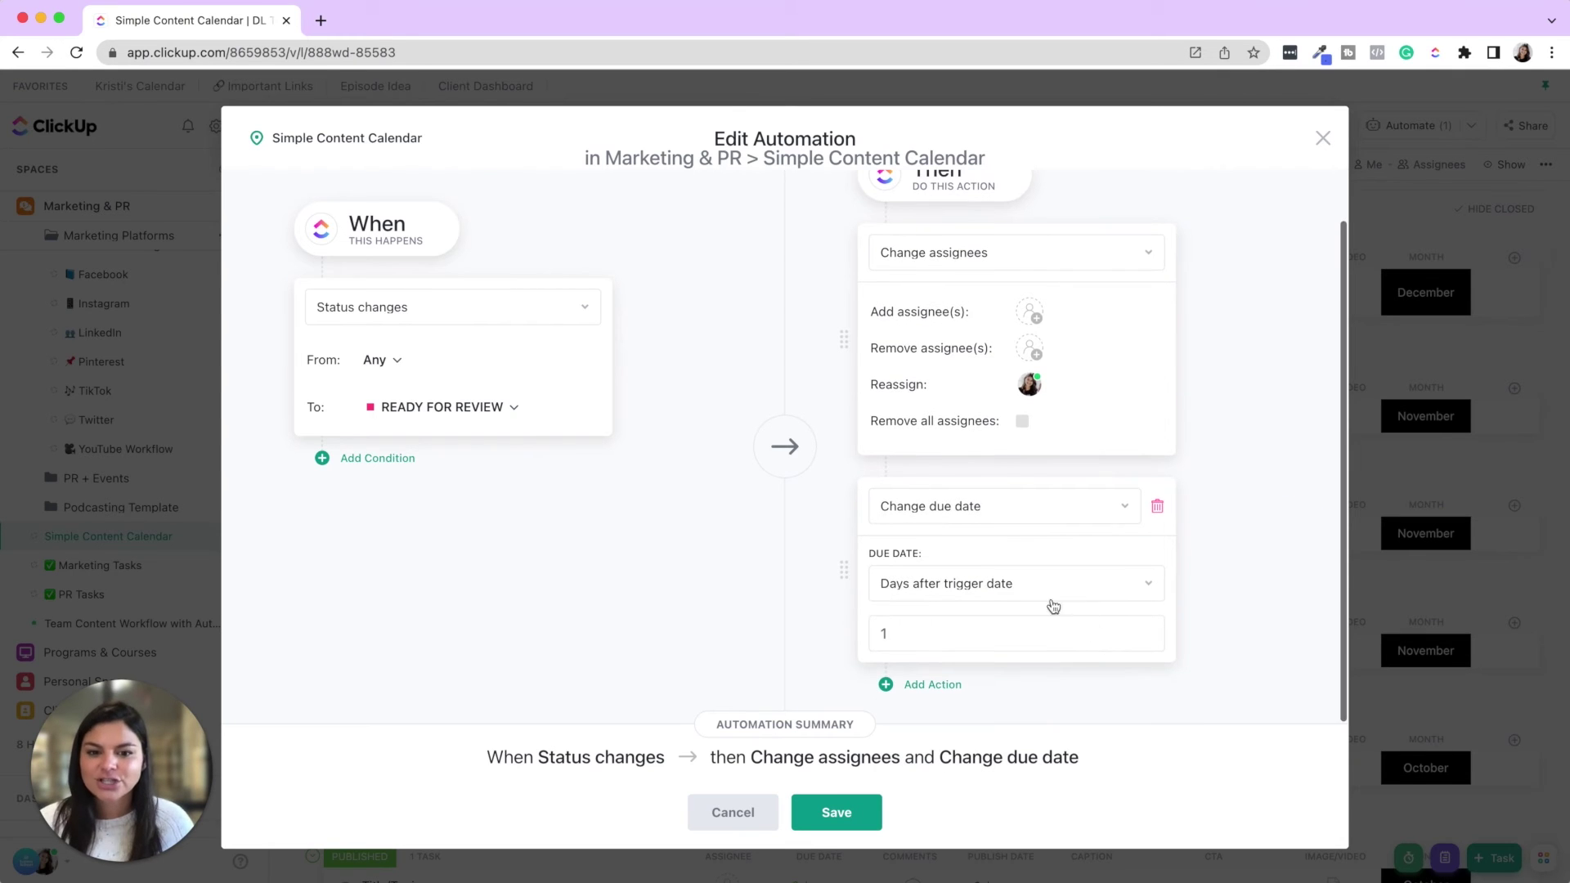
{"action": "left_click", "coordinate": [456, 406]}
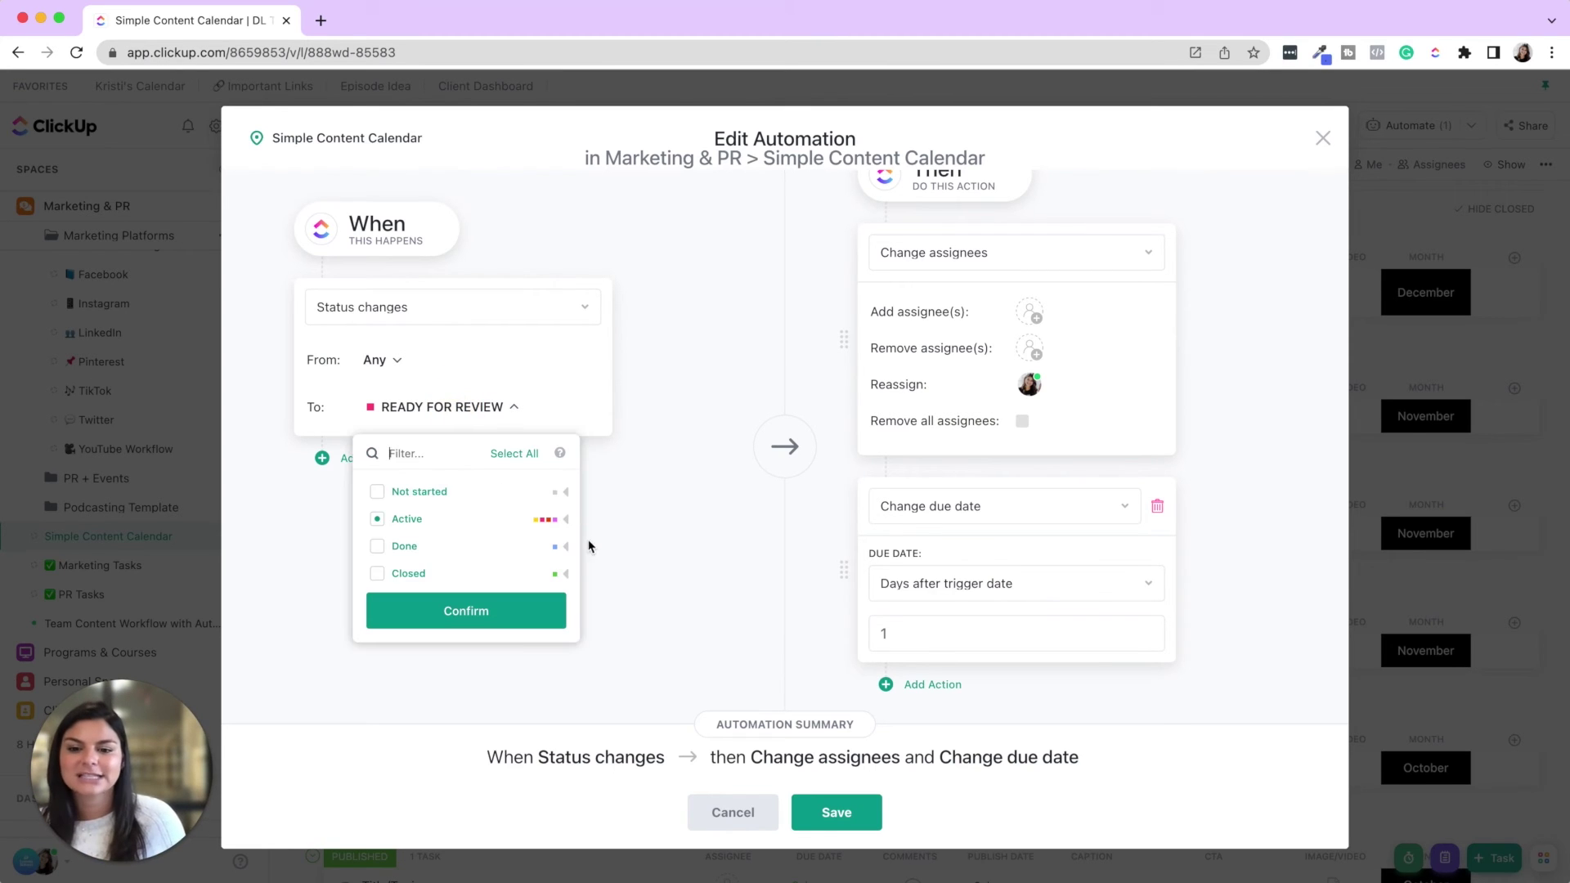
{"action": "left_click", "coordinate": [565, 519]}
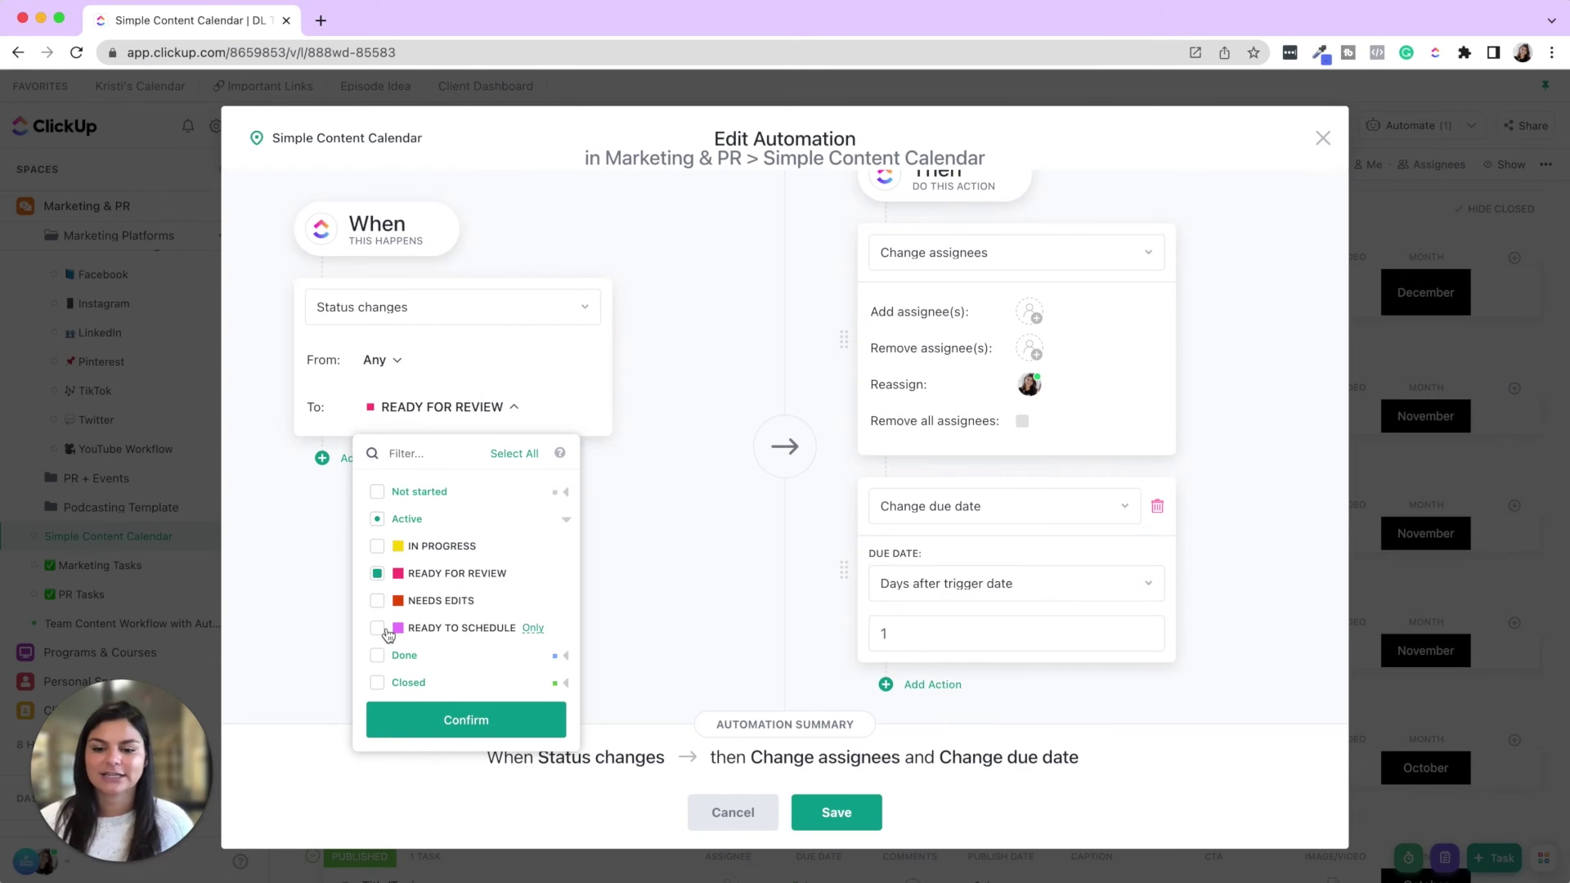
{"action": "left_click", "coordinate": [730, 319]}
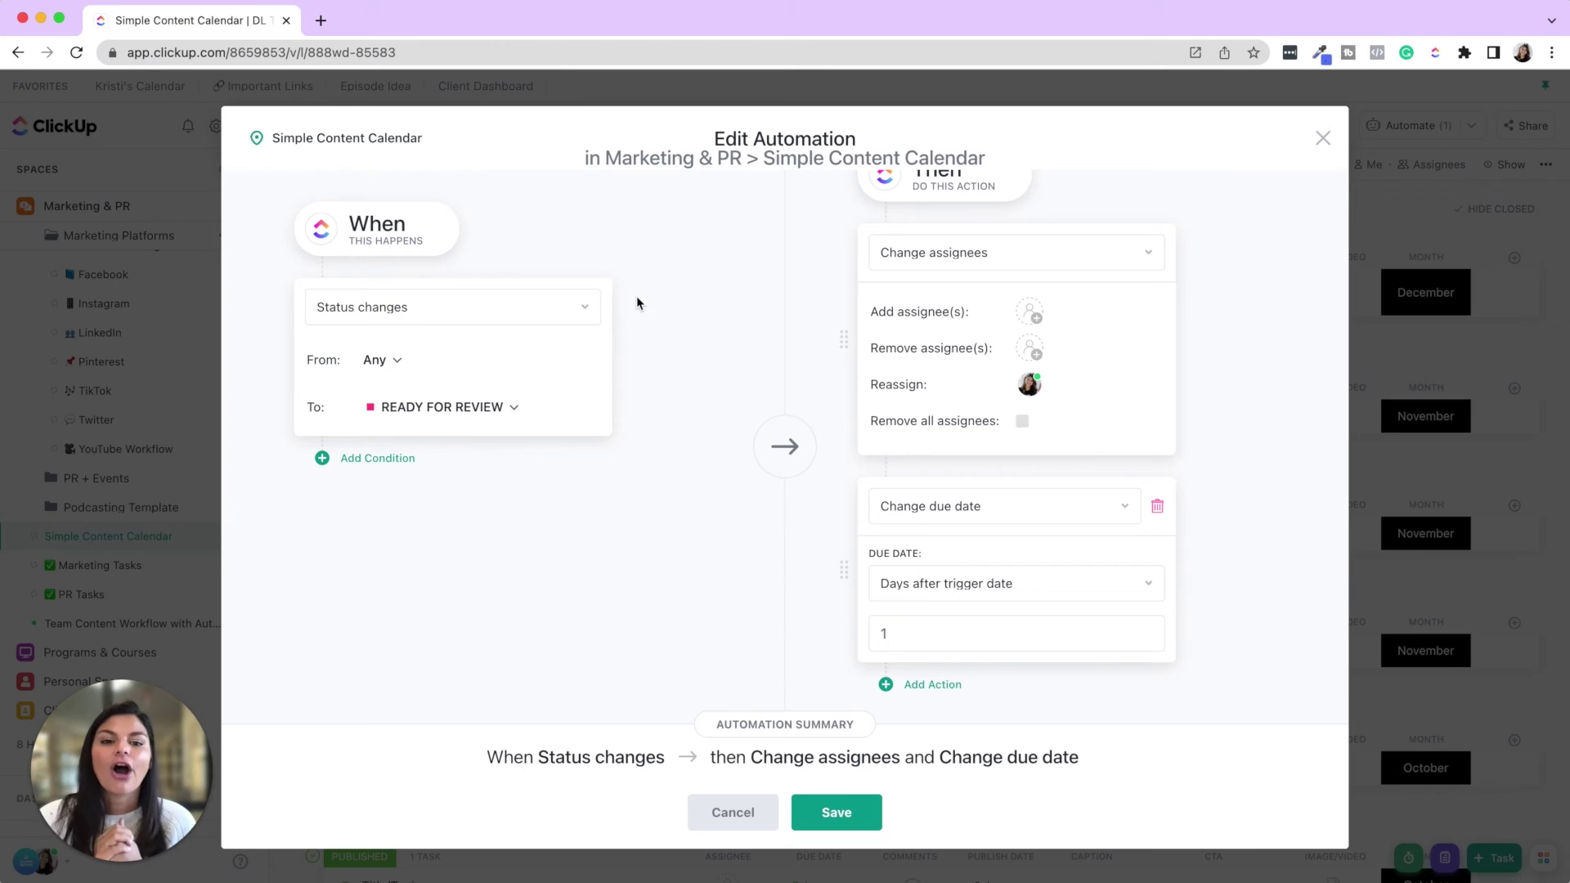
{"action": "left_click", "coordinate": [955, 253]}
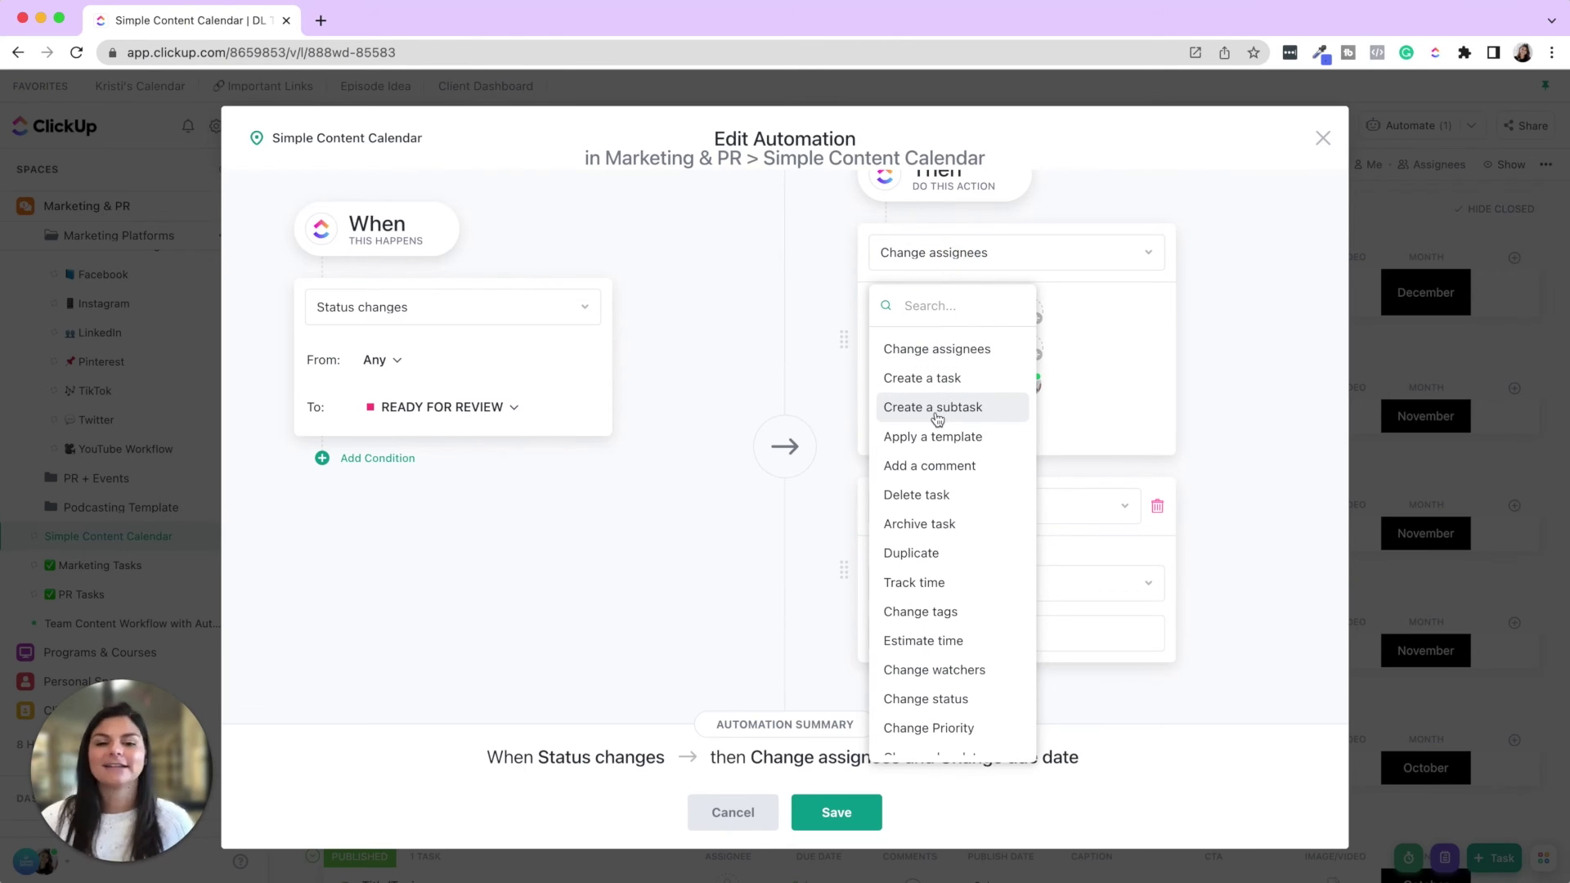
{"action": "left_click", "coordinate": [1224, 372]}
Cancel the edit and start a new automation triggered by status changing to READY FOR REVIEW.
{"action": "left_click", "coordinate": [724, 816]}
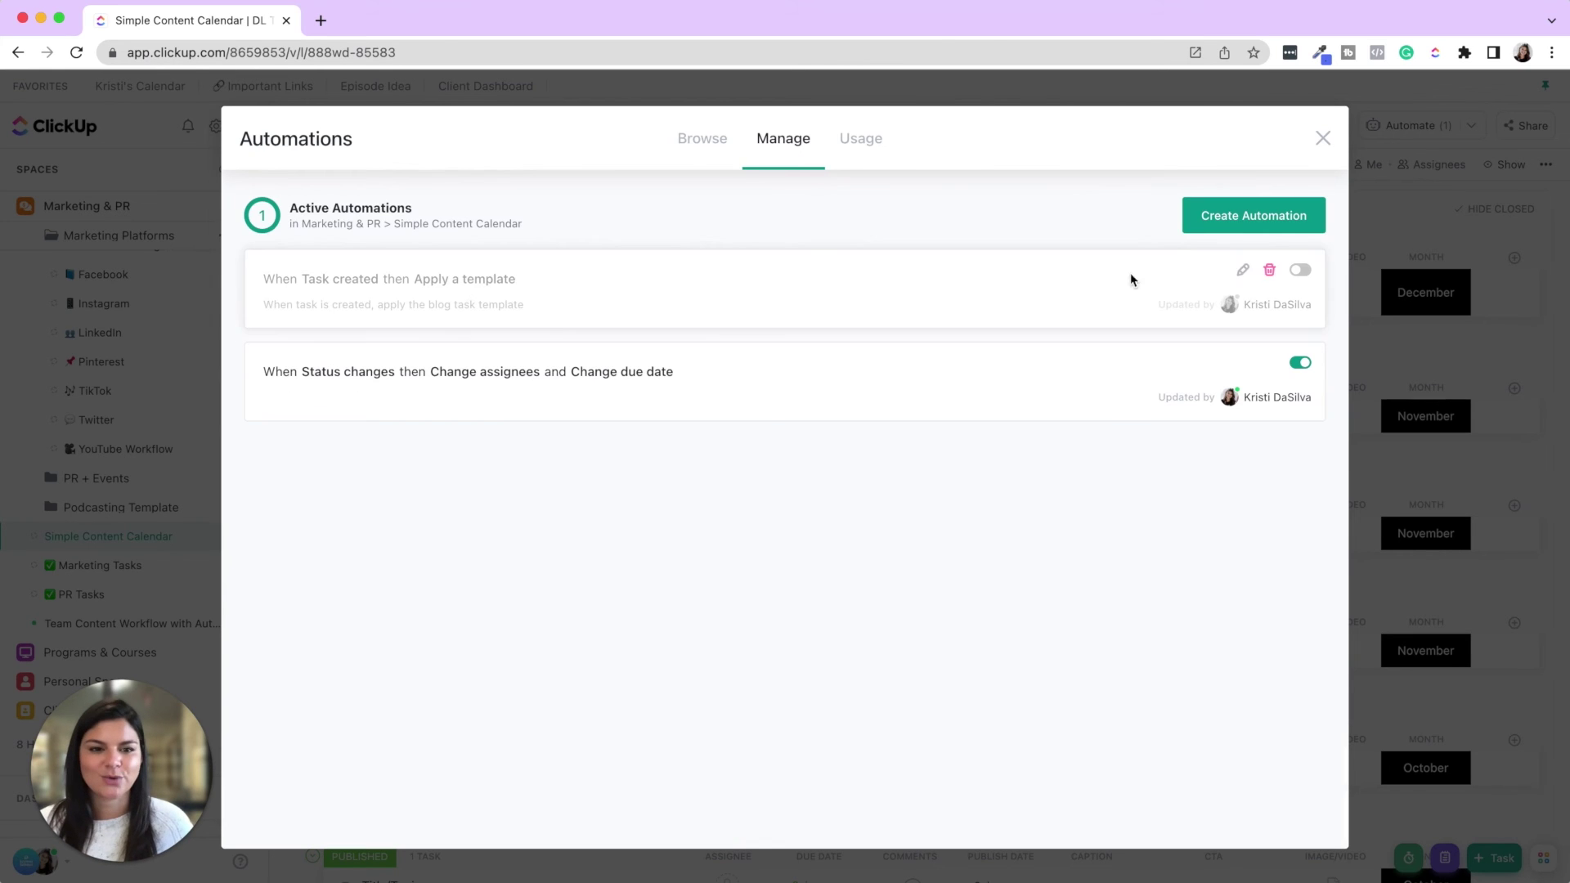
{"action": "left_click", "coordinate": [1204, 219]}
{"action": "left_click", "coordinate": [389, 408]}
{"action": "left_click", "coordinate": [566, 519]}
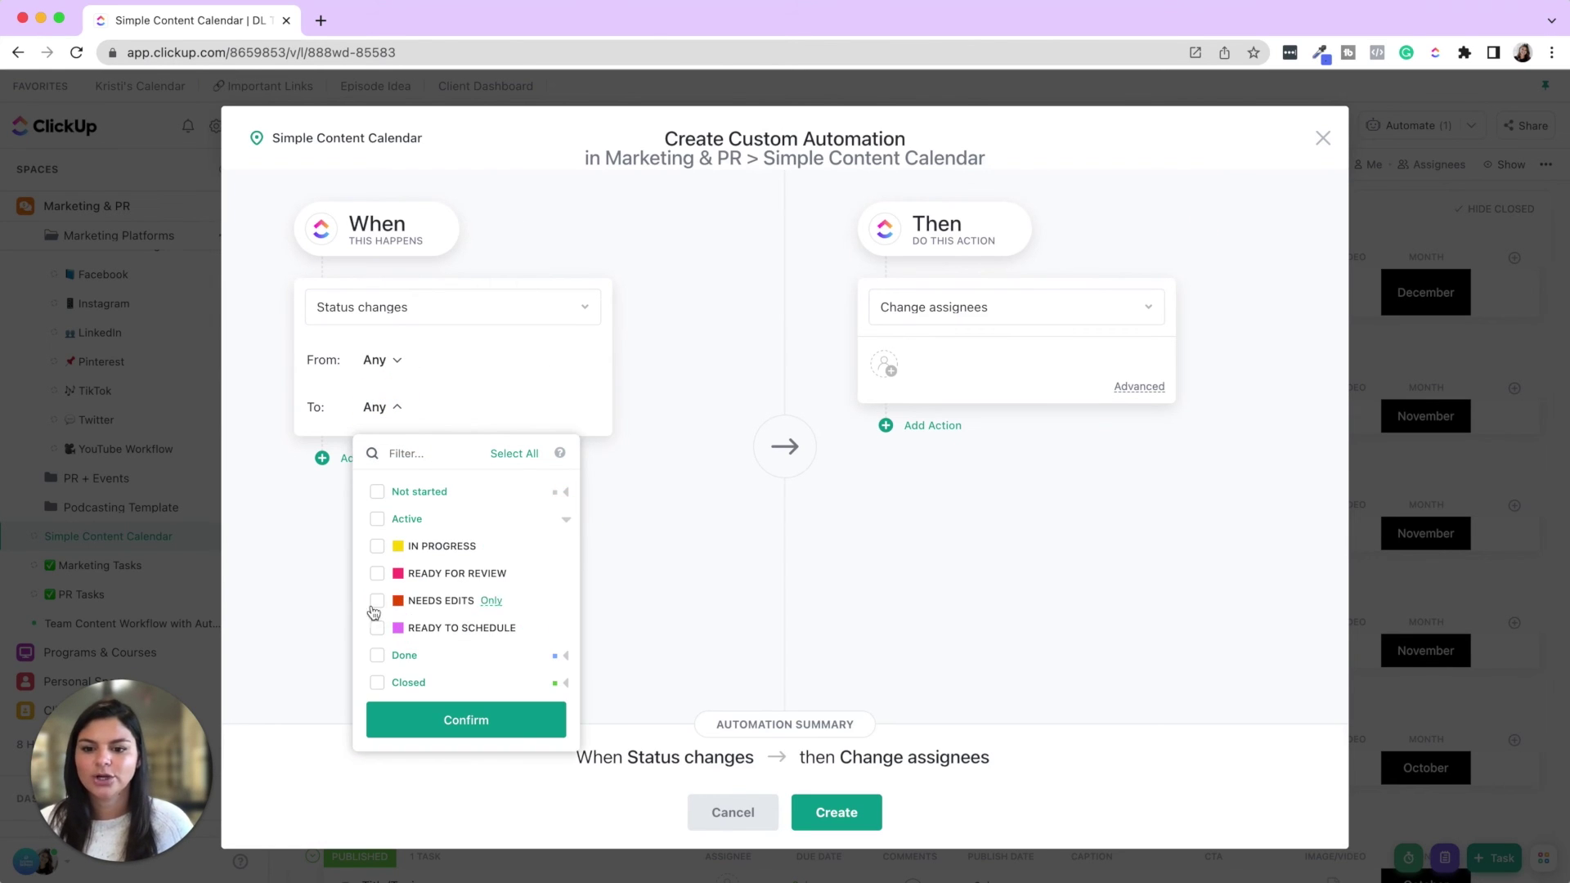
{"action": "left_click", "coordinate": [377, 573]}
{"action": "left_click", "coordinate": [449, 719]}
Add a Create a subtask action named 'Review IG Post: Task Name'.
{"action": "left_click", "coordinate": [1030, 307]}
{"action": "left_click", "coordinate": [996, 457]}
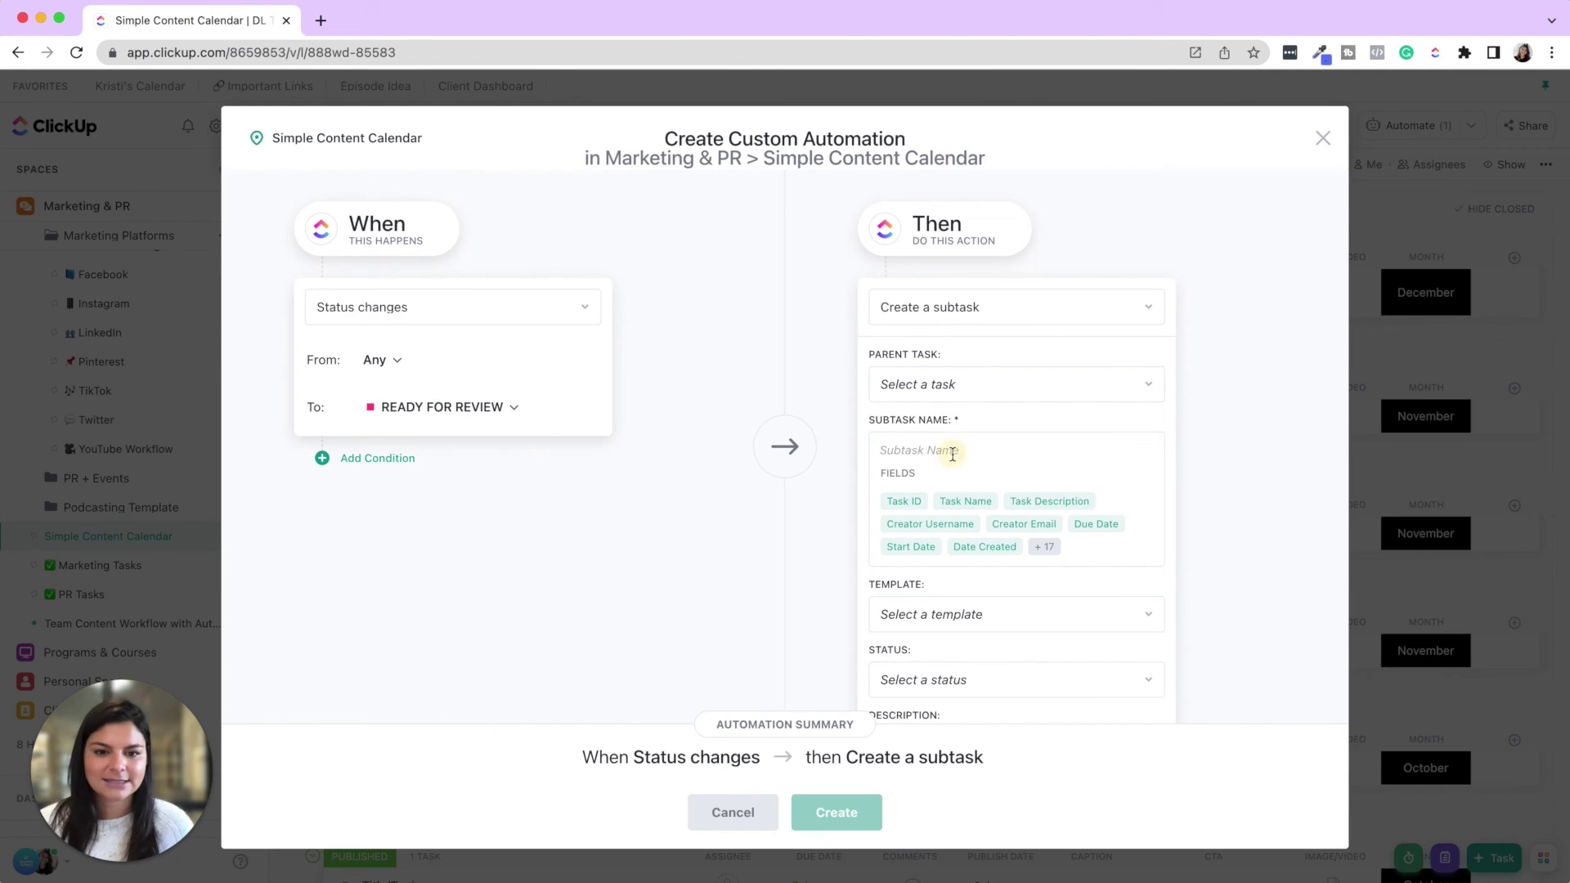
{"action": "left_click", "coordinate": [953, 451]}
{"action": "type", "text": "Review "}
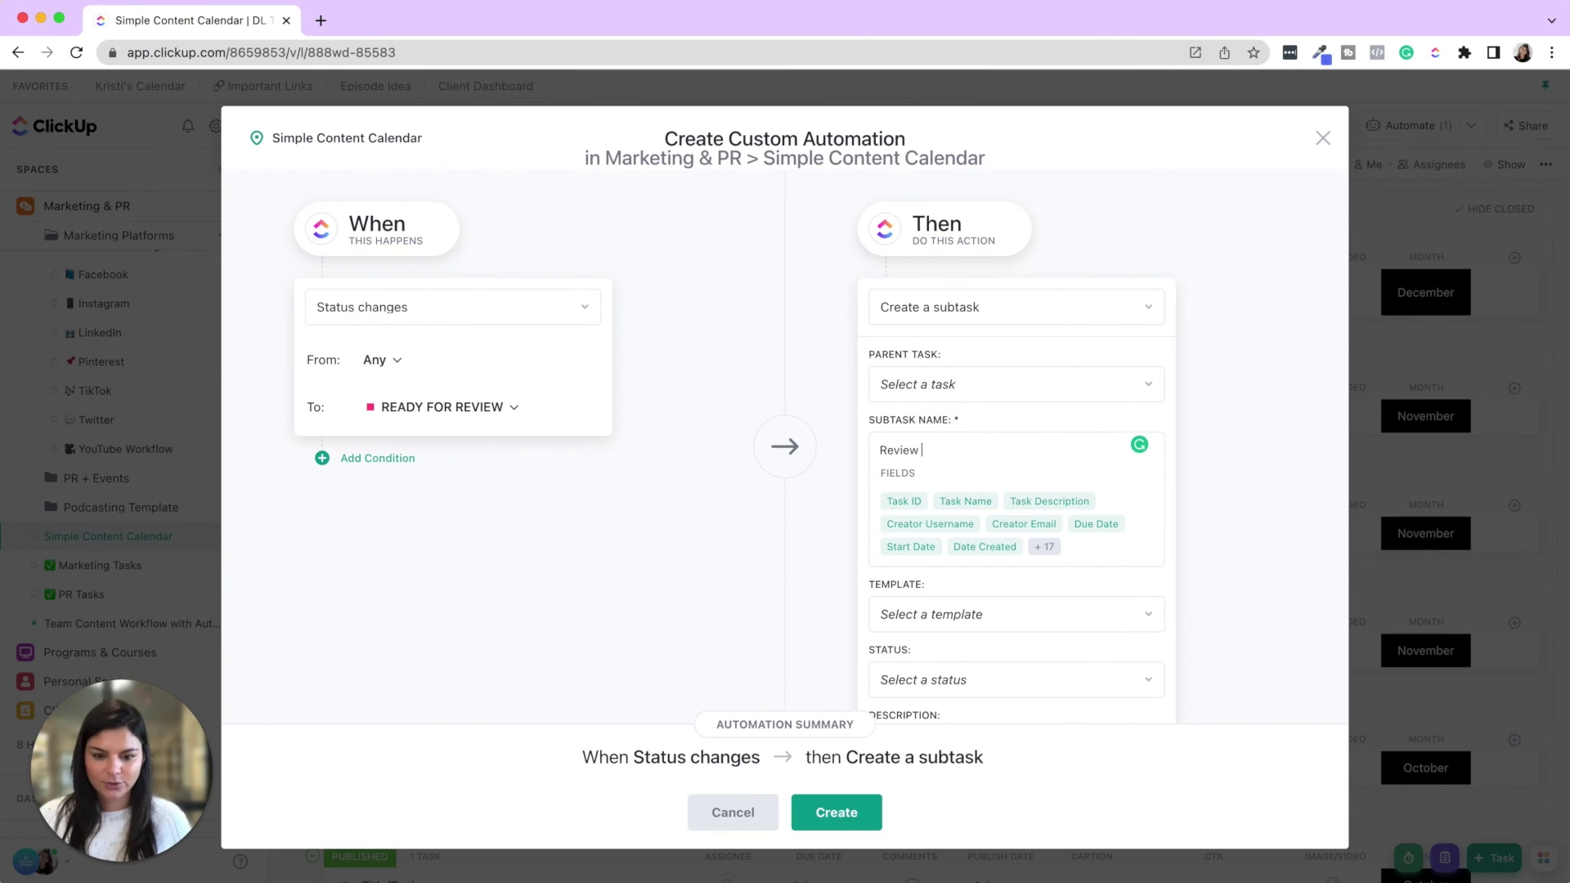
{"action": "type", "text": "IG Post:"}
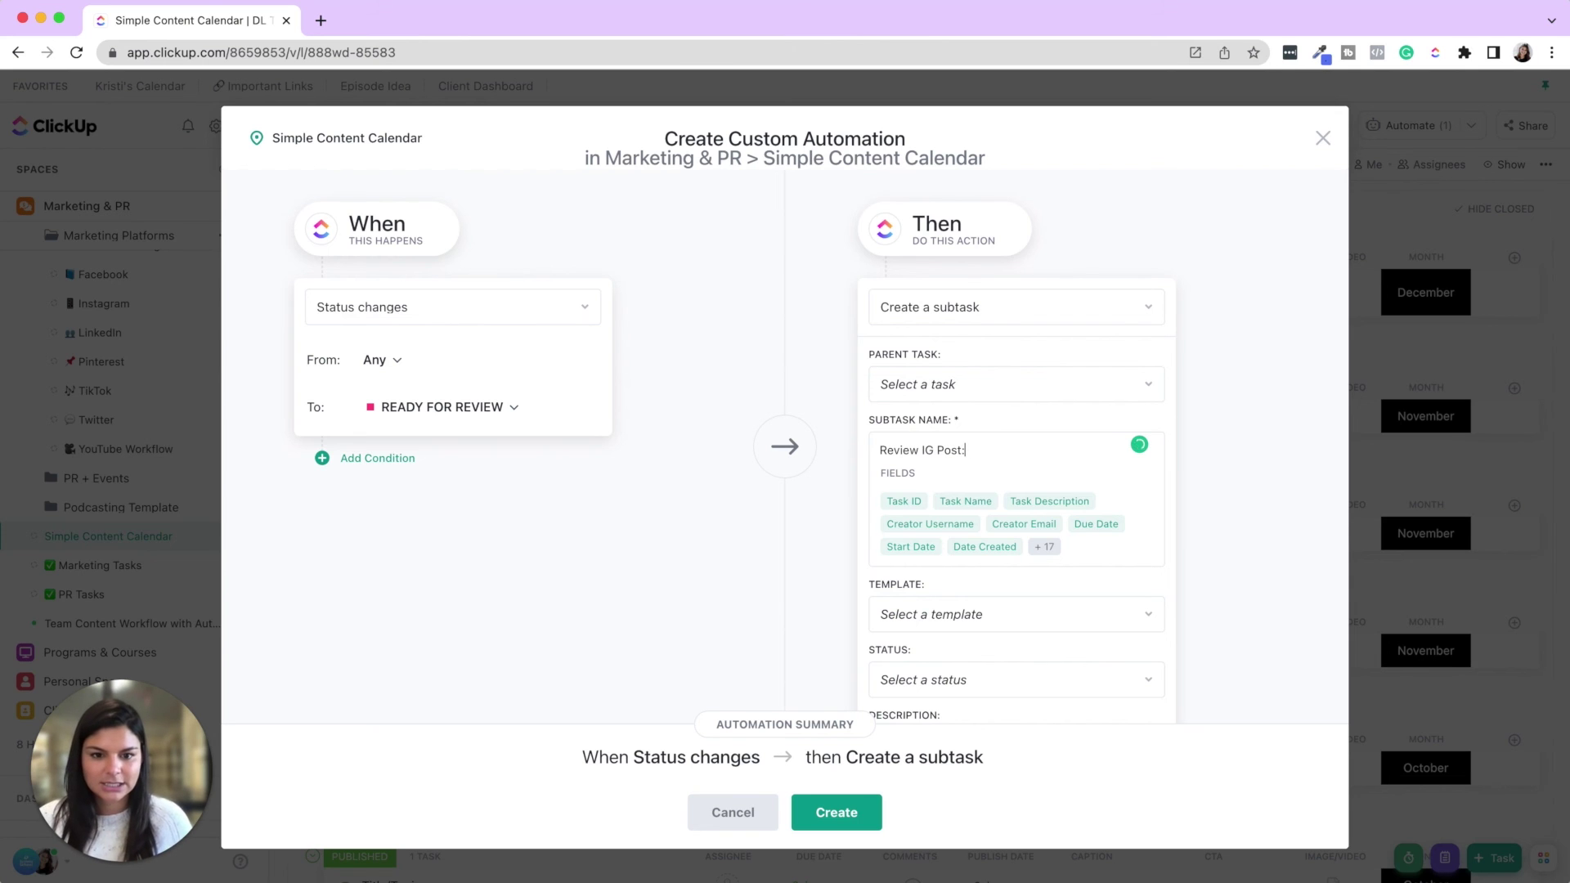
{"action": "left_click", "coordinate": [965, 503]}
{"action": "scroll", "coordinate": [1118, 453], "scroll_direction": "down", "scroll_amount": 5}
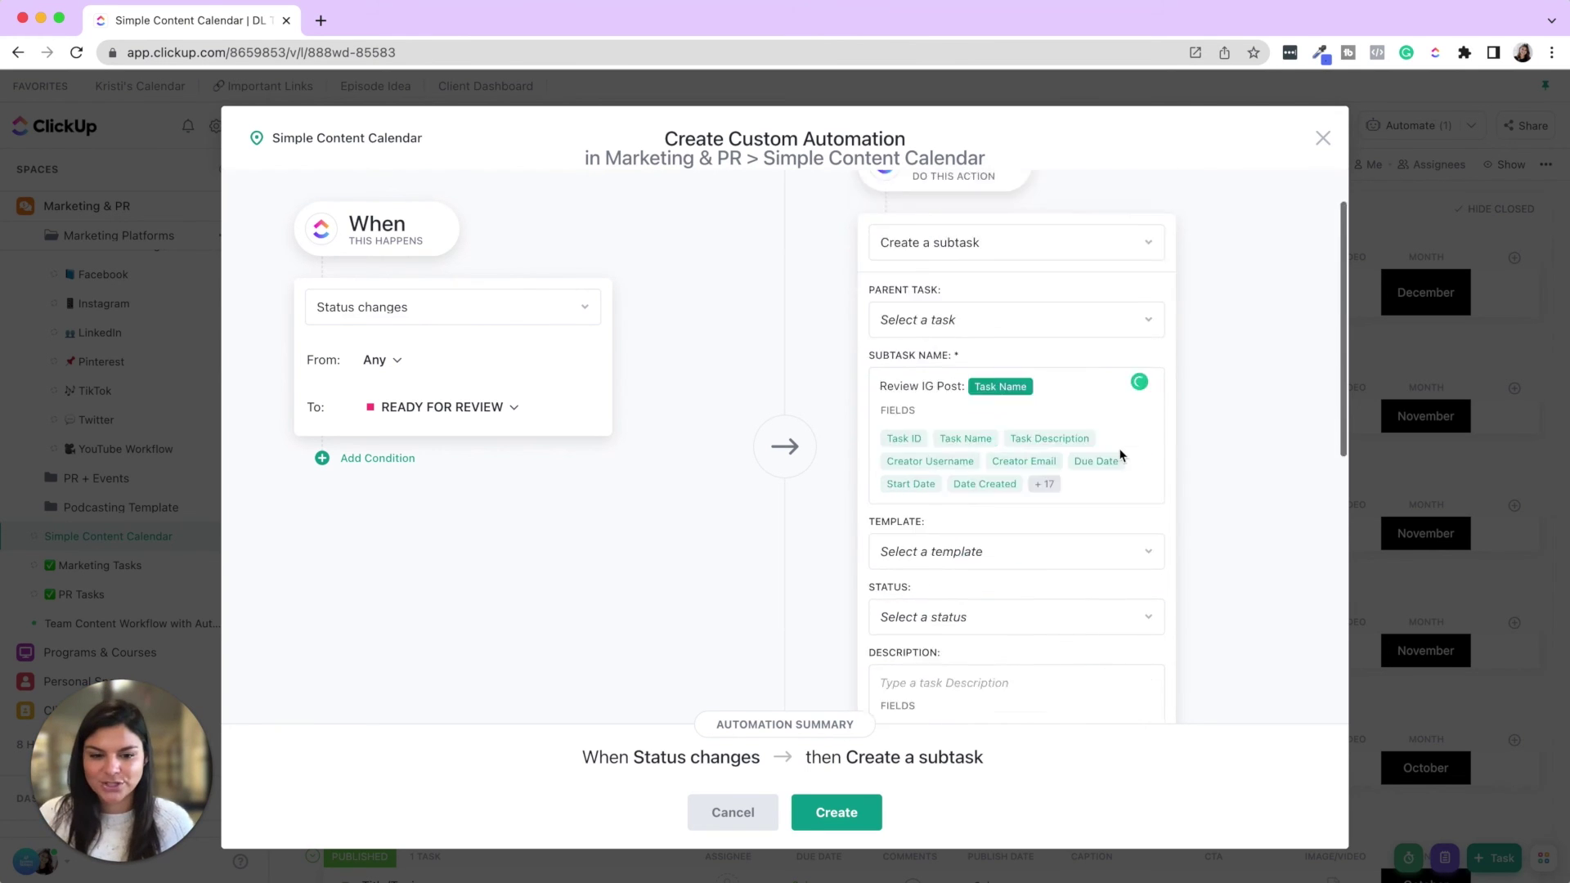
{"action": "scroll", "coordinate": [1118, 454], "scroll_direction": "down", "scroll_amount": 3}
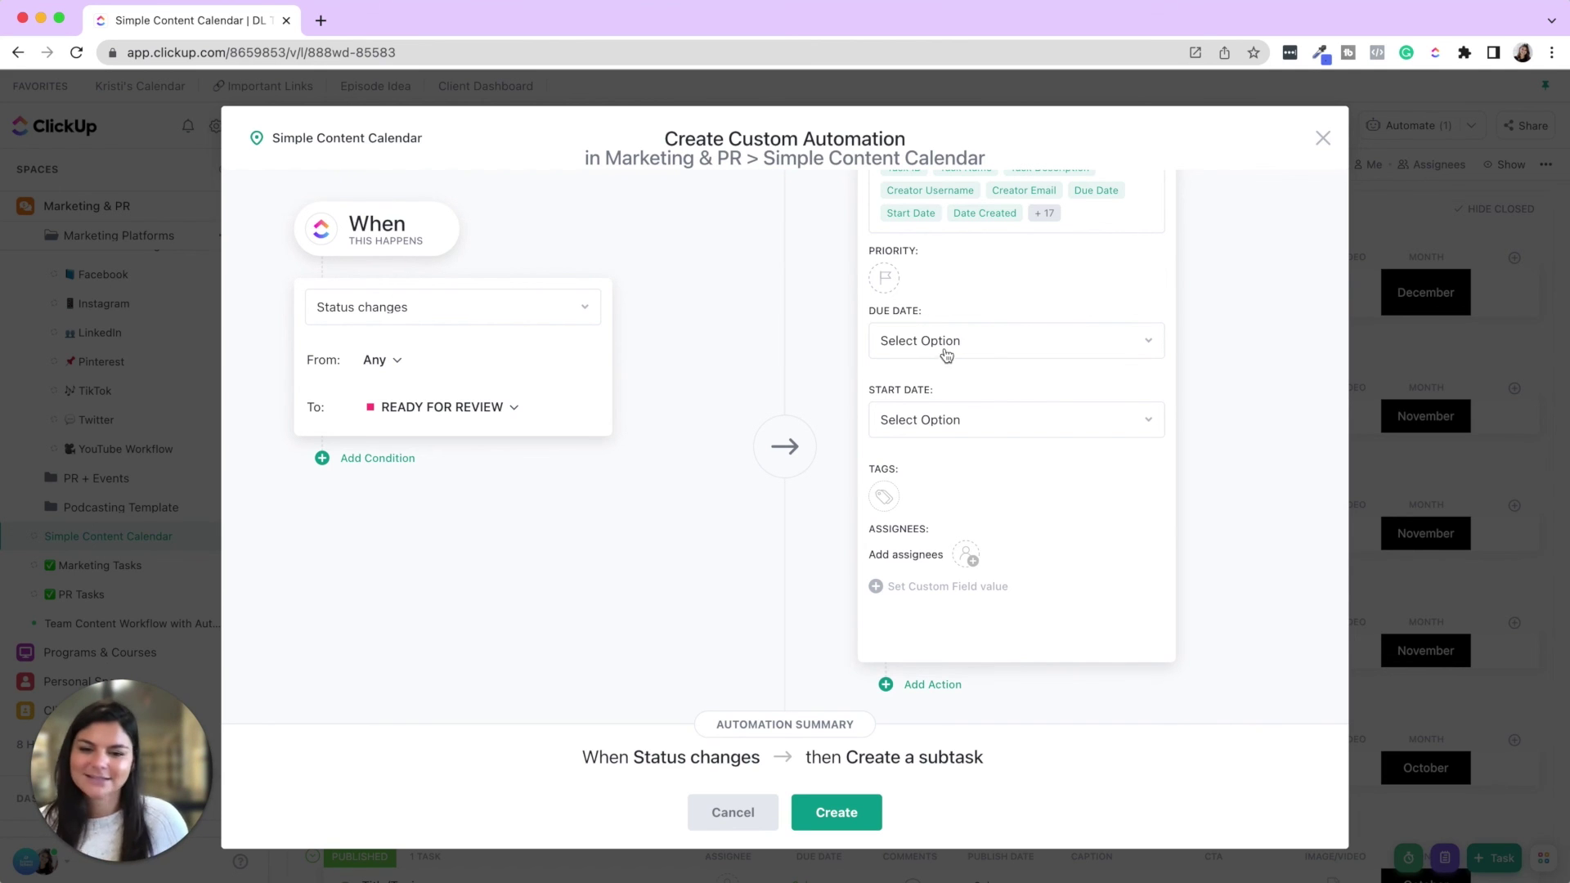
Discard the new automation draft and close the Automations window.
{"action": "left_click", "coordinate": [748, 813]}
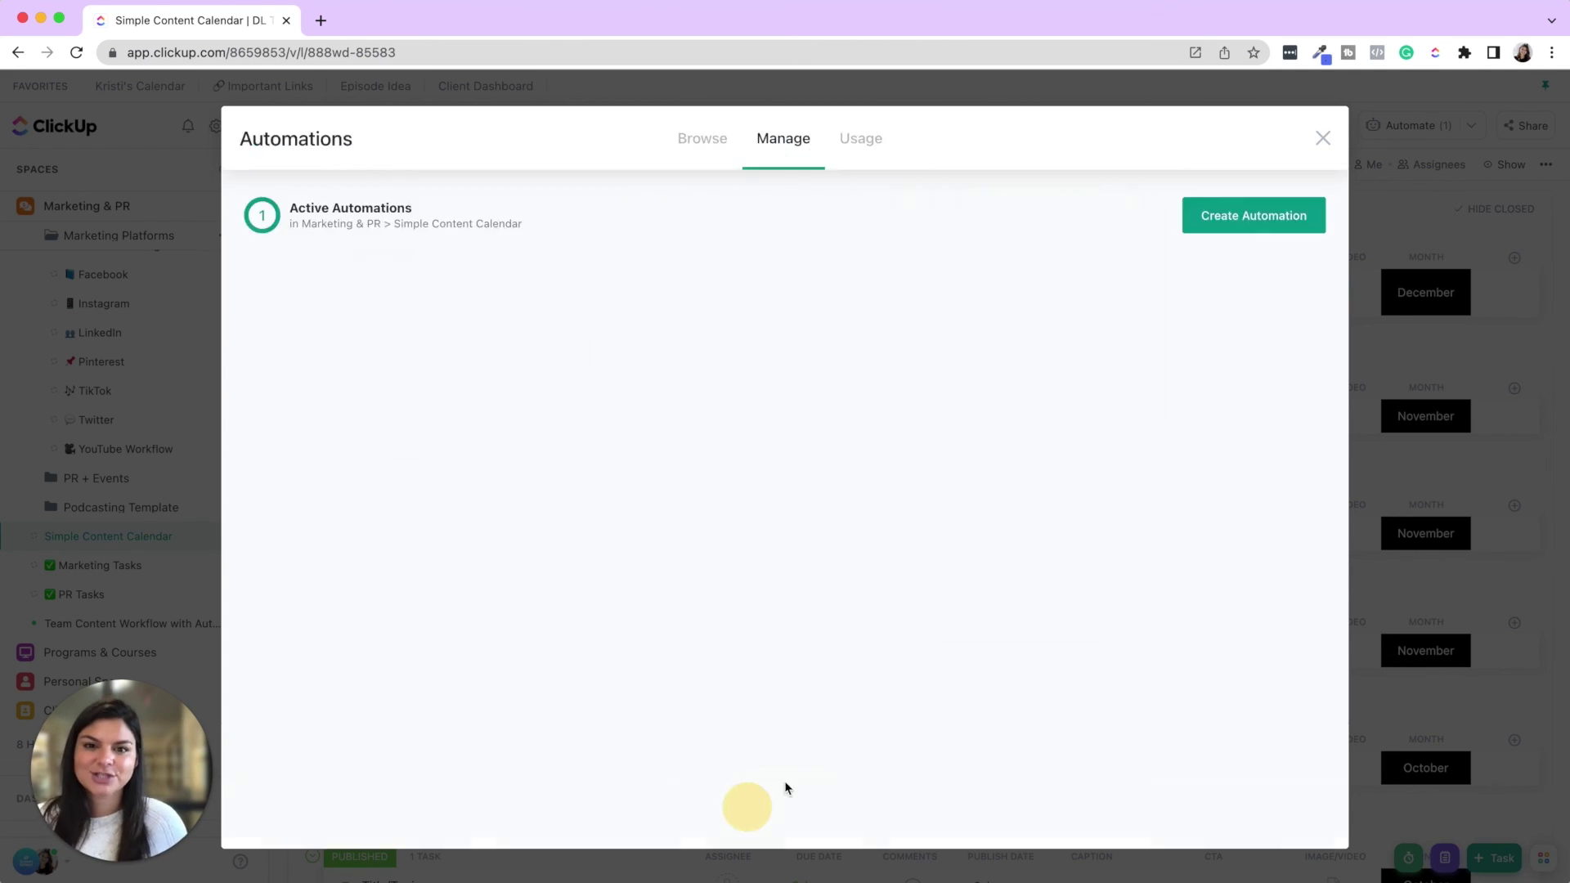
{"action": "left_click", "coordinate": [1322, 138]}
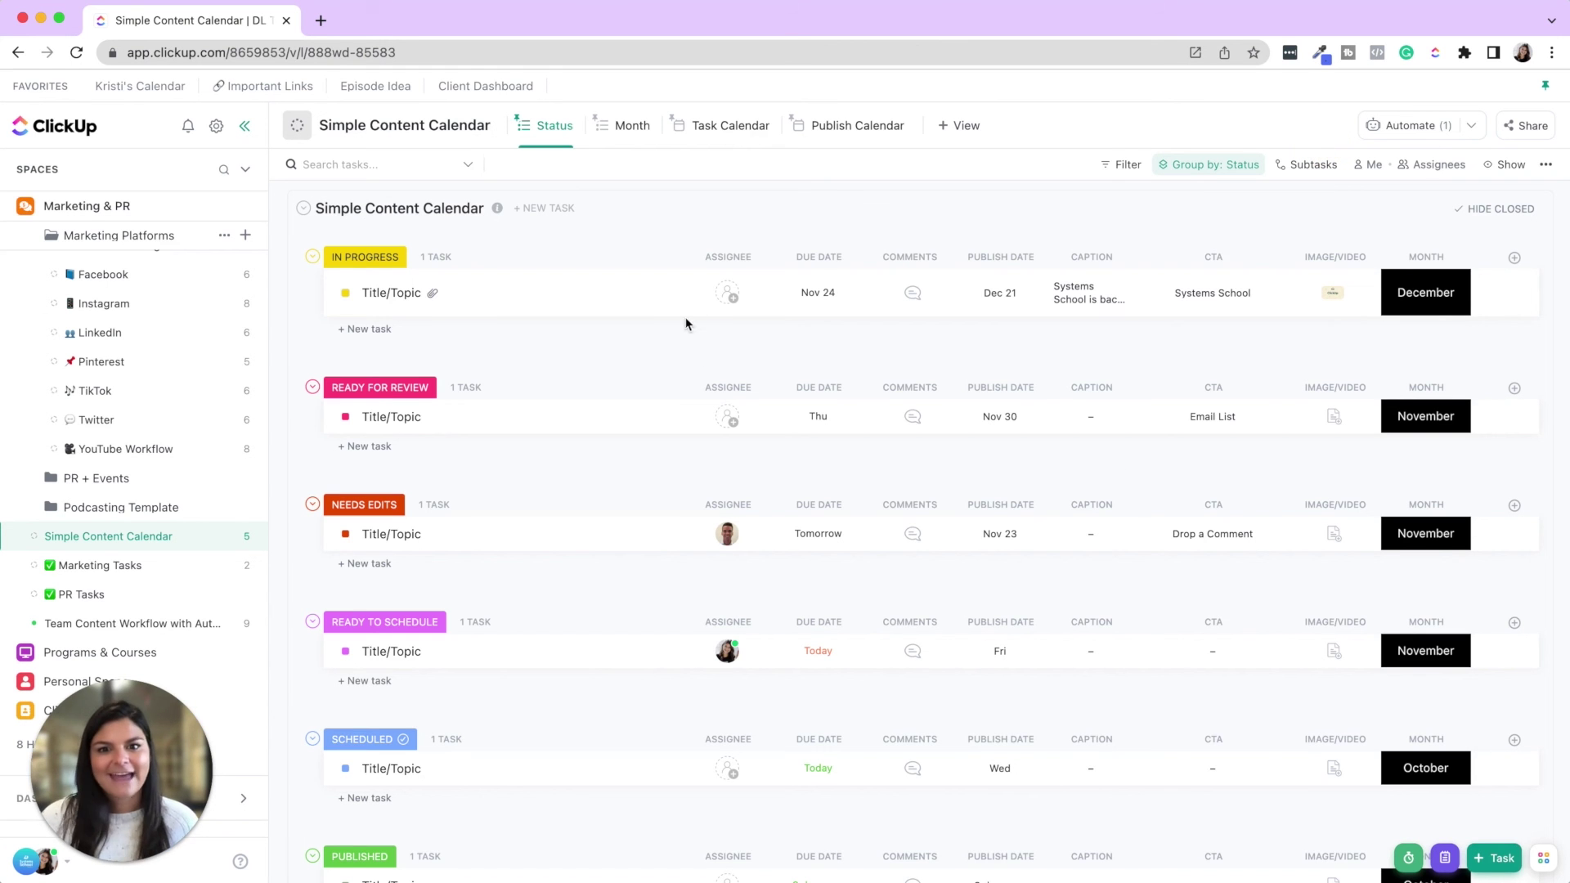